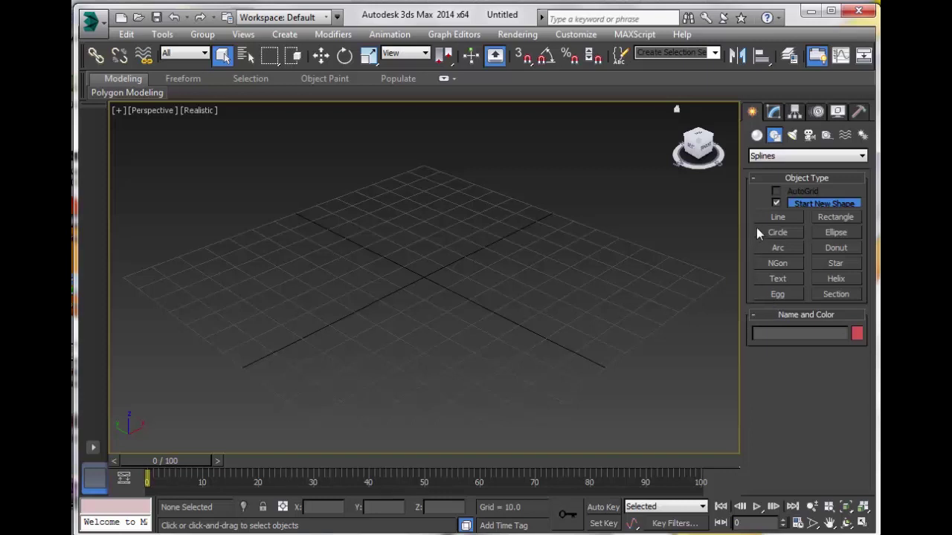
{"action": "left_click", "coordinate": [756, 134]}
{"action": "left_click", "coordinate": [774, 135]}
{"action": "left_click", "coordinate": [790, 158]}
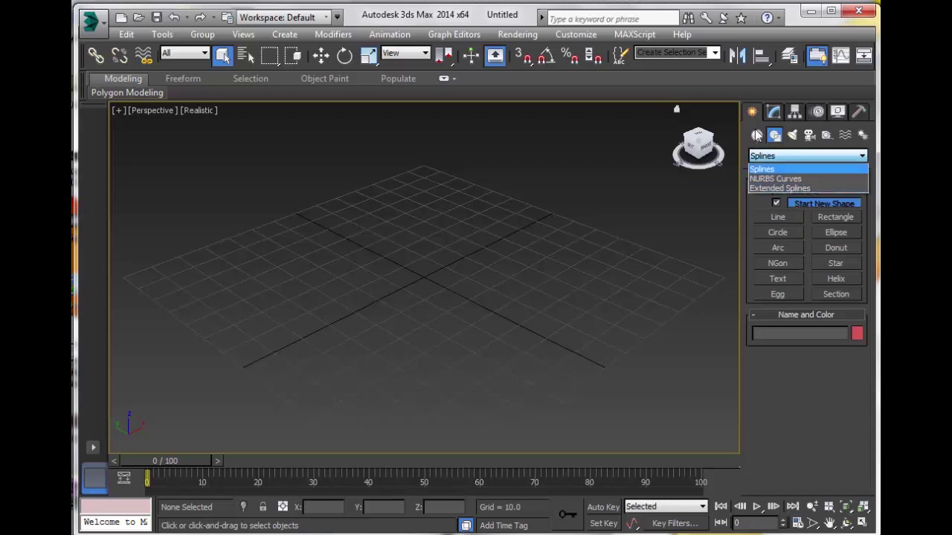
{"action": "left_click", "coordinate": [756, 134]}
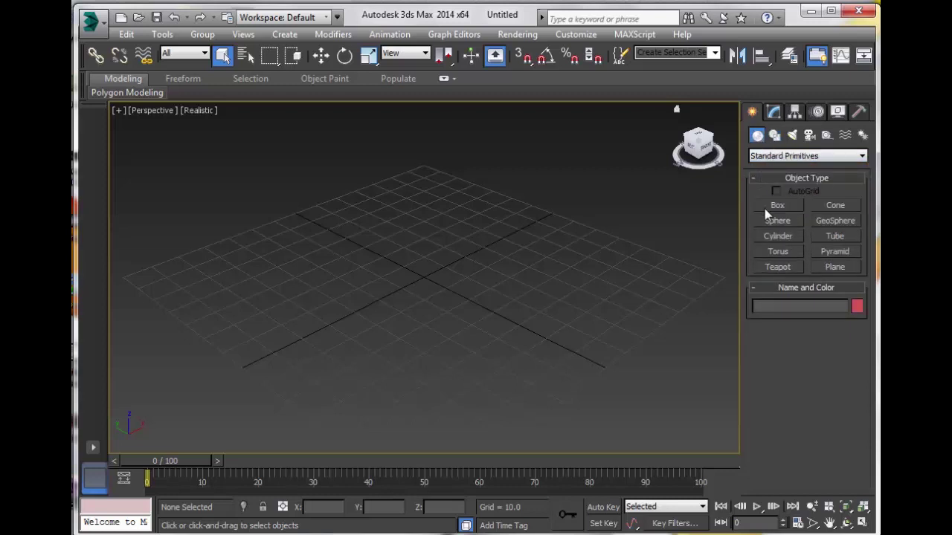
{"action": "left_click", "coordinate": [775, 136]}
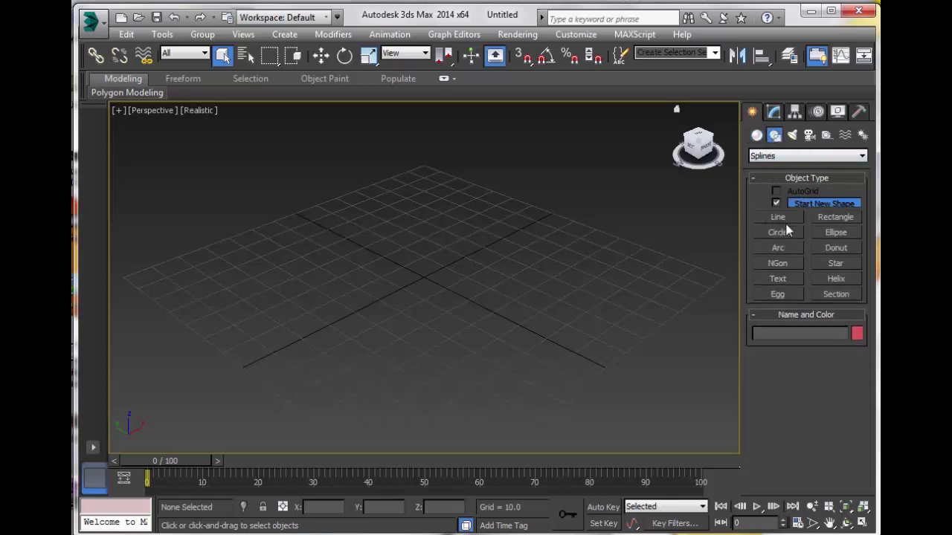
- Draw a rectangle spline about 130 wide and 92 long across the ground grid in the perspective view
{"action": "left_click", "coordinate": [838, 217]}
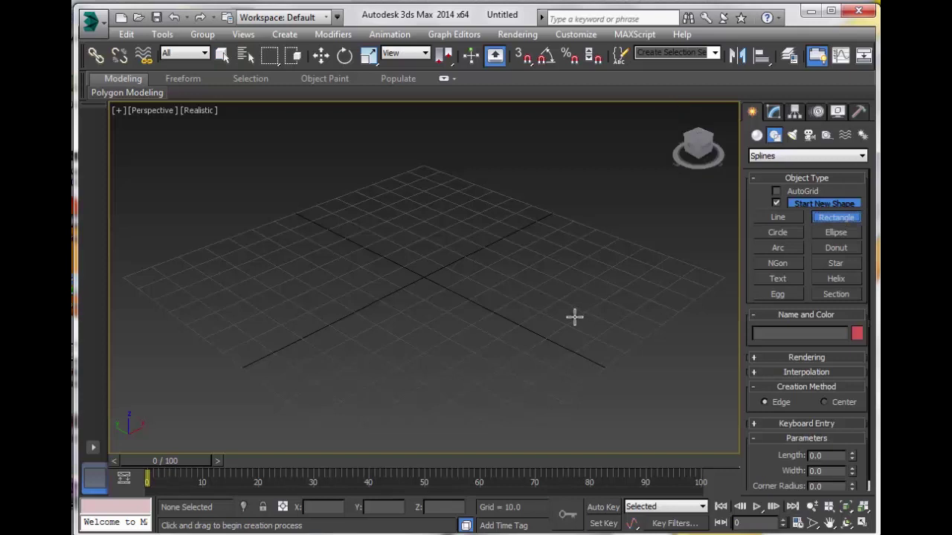
{"action": "middle_click_drag", "start_coordinate": [567, 325], "coordinate": [387, 289], "text": "alt"}
{"action": "left_click_drag", "start_coordinate": [319, 202], "coordinate": [587, 350]}
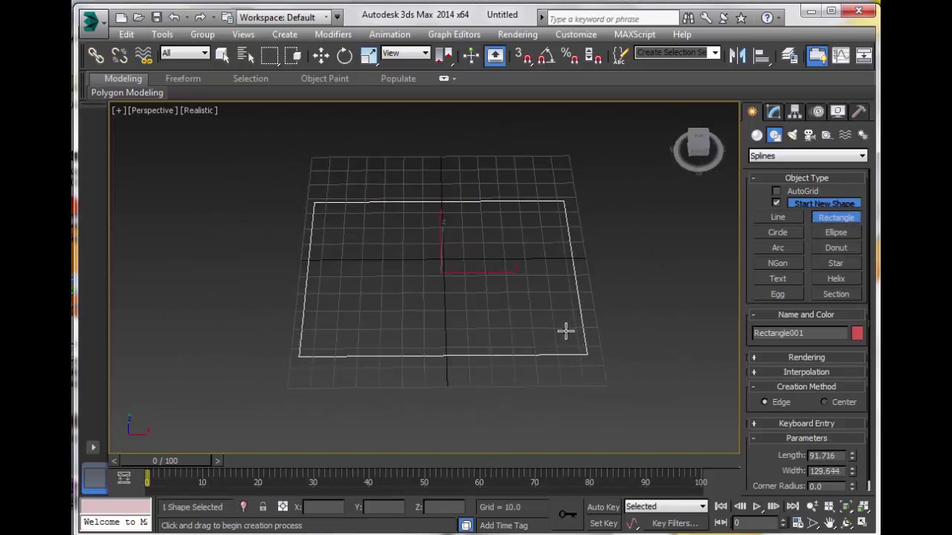
{"action": "left_click_drag", "start_coordinate": [554, 303], "coordinate": [551, 257]}
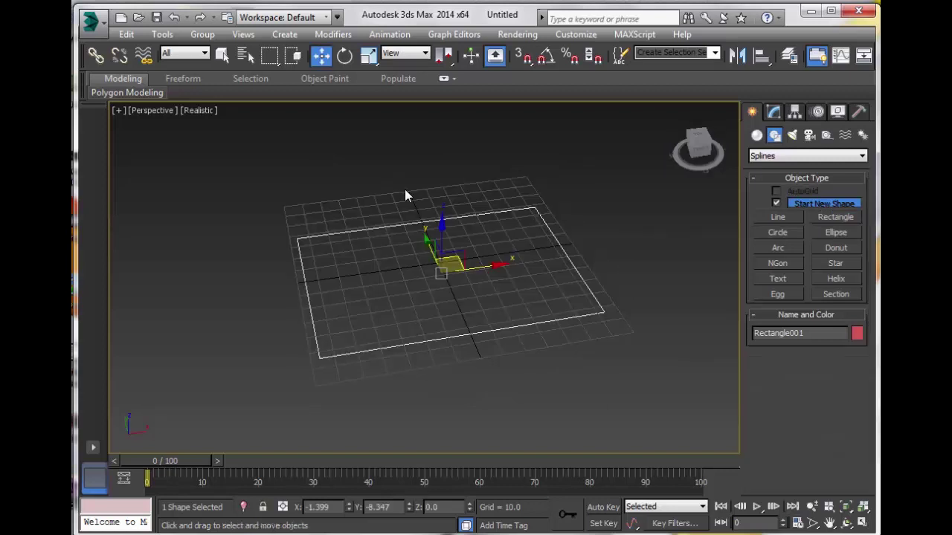
{"action": "scroll", "coordinate": [406, 195], "scroll_direction": "down", "scroll_amount": 3}
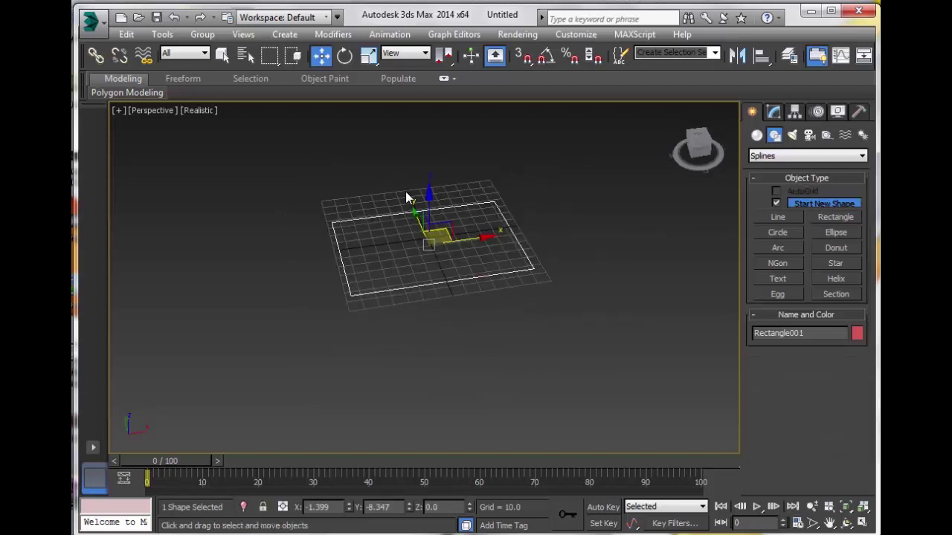
- Draw a circle of about 48 radius and an ellipse about 93 by 32 on the ground plane in front of the rectangle
{"action": "left_click", "coordinate": [788, 234]}
{"action": "left_click_drag", "start_coordinate": [256, 316], "coordinate": [315, 355]}
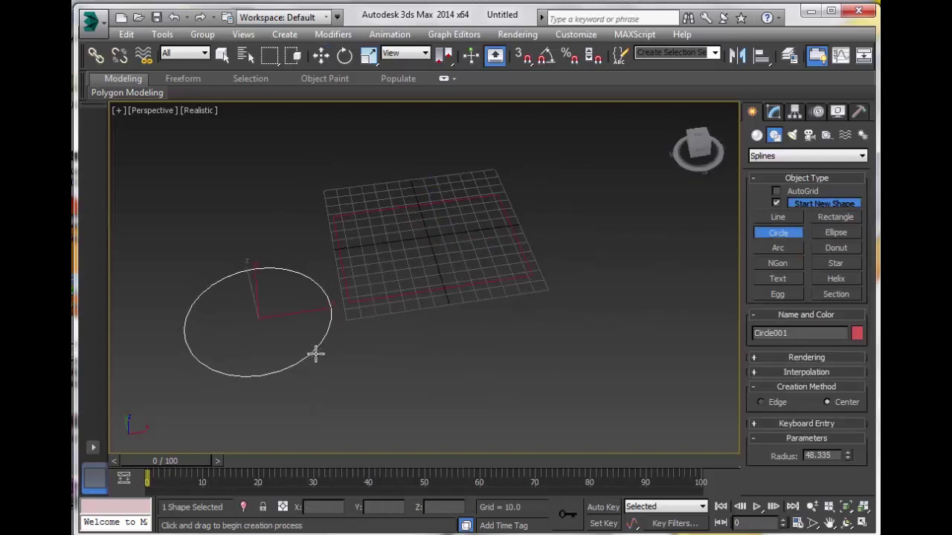
{"action": "key", "text": "w"}
{"action": "left_click", "coordinate": [836, 232]}
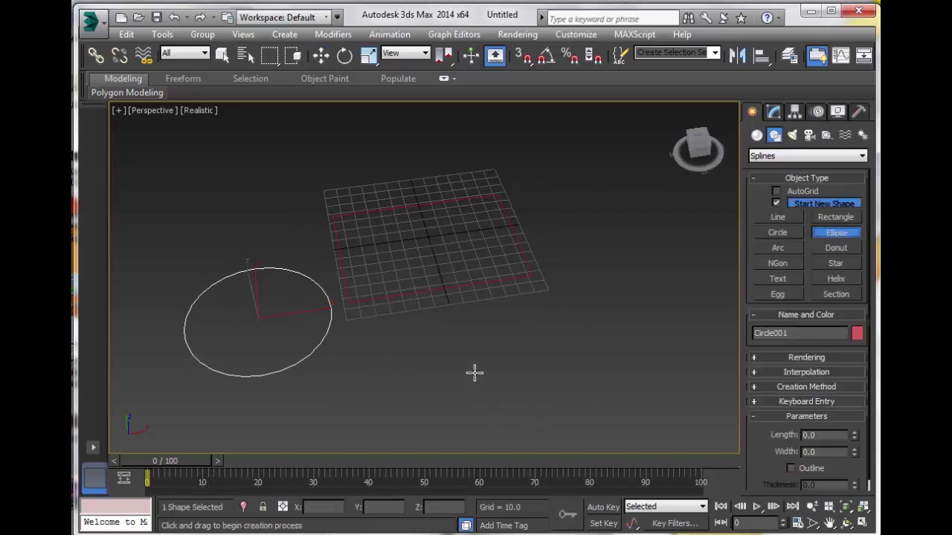
{"action": "left_click_drag", "start_coordinate": [472, 374], "coordinate": [567, 397]}
- Draw a roughly semicircular arc spline between the circle and the ellipse using the End-End-Middle method
{"action": "left_click", "coordinate": [778, 248]}
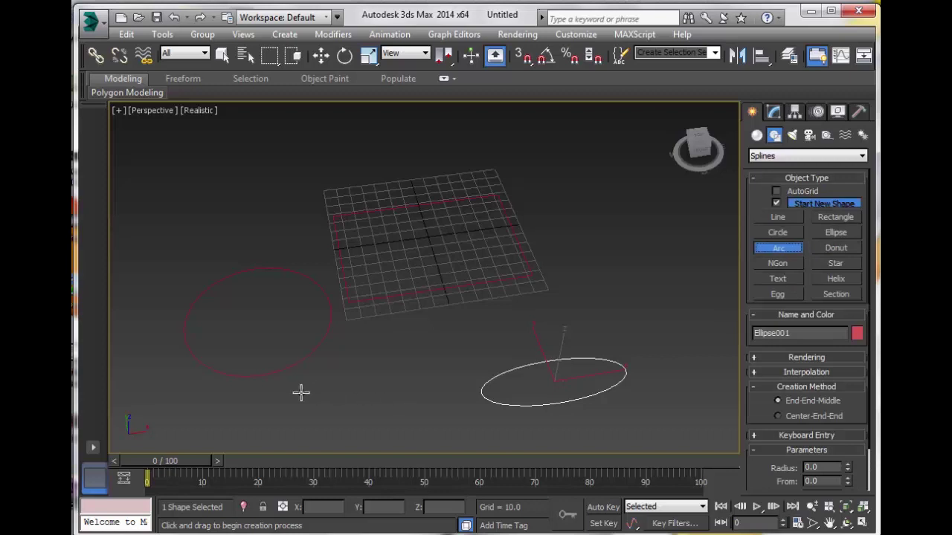
{"action": "left_click_drag", "start_coordinate": [300, 392], "coordinate": [444, 378]}
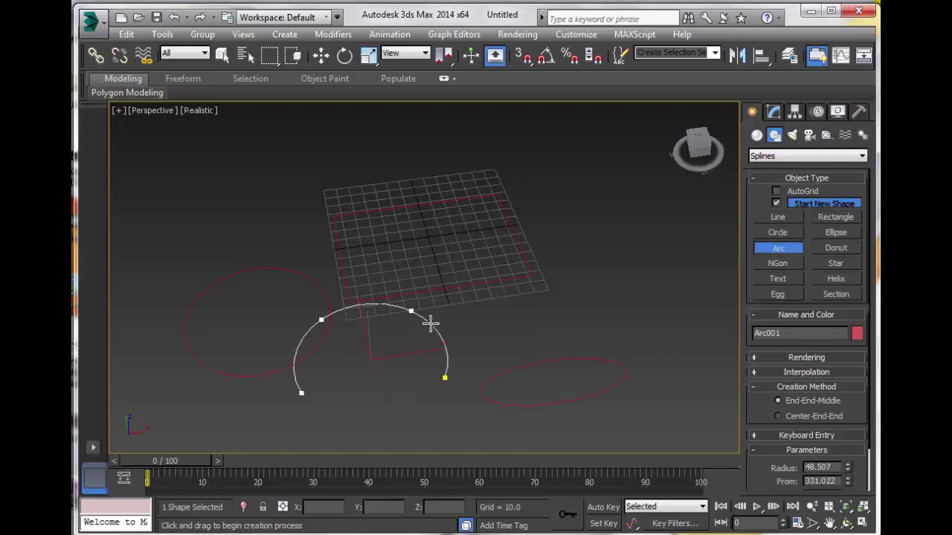
{"action": "left_click", "coordinate": [442, 365]}
{"action": "key", "text": "w"}
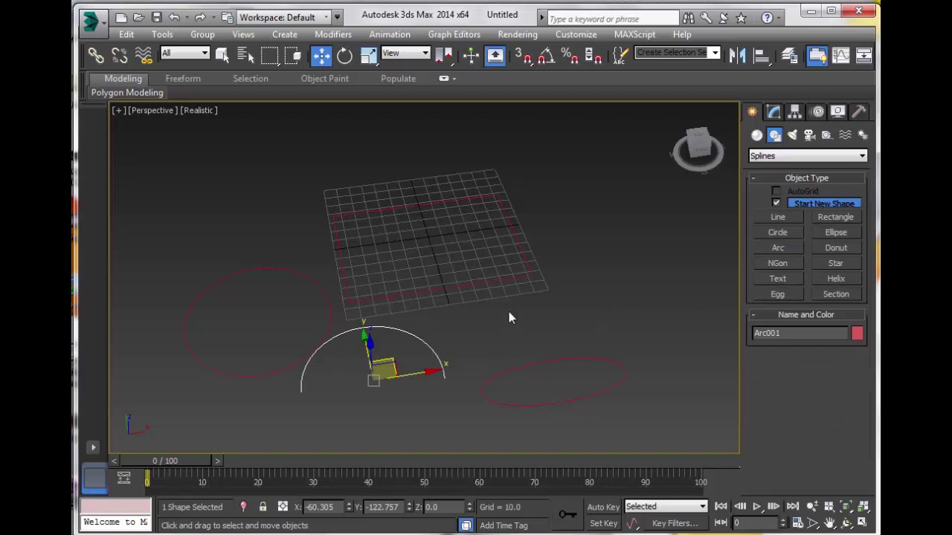
- Test-render the perspective view with nothing selected to check how the splines render, and close the rendered frame
{"action": "left_click", "coordinate": [579, 266]}
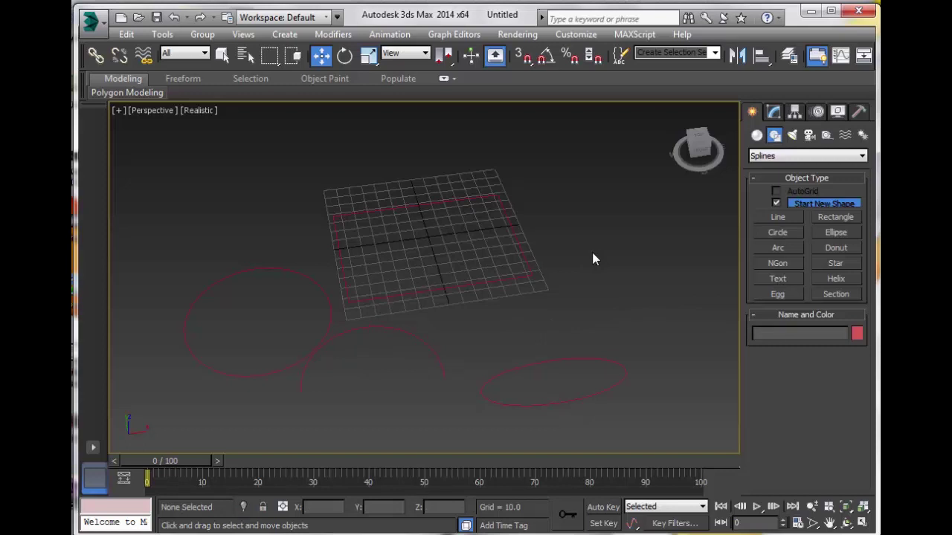
{"action": "key", "text": "shift+q"}
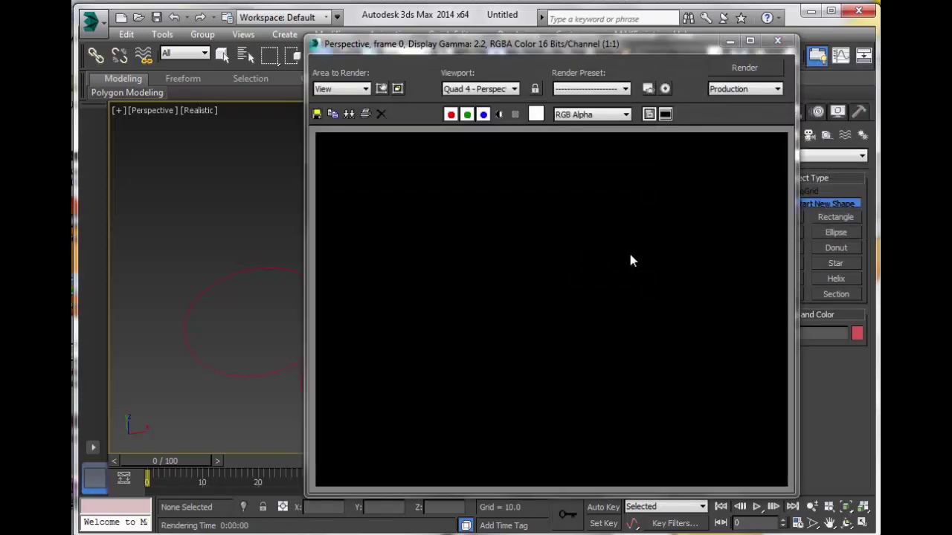
{"action": "left_click", "coordinate": [777, 41]}
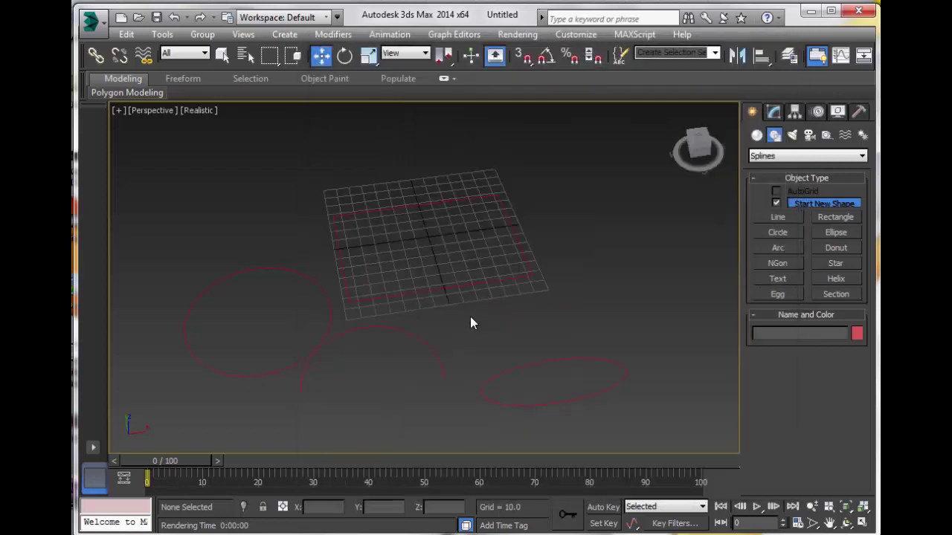
- Apply an Extrude modifier to the ellipse spline
{"action": "middle_click_drag", "start_coordinate": [518, 337], "coordinate": [574, 364], "text": "alt"}
{"action": "left_click", "coordinate": [569, 354]}
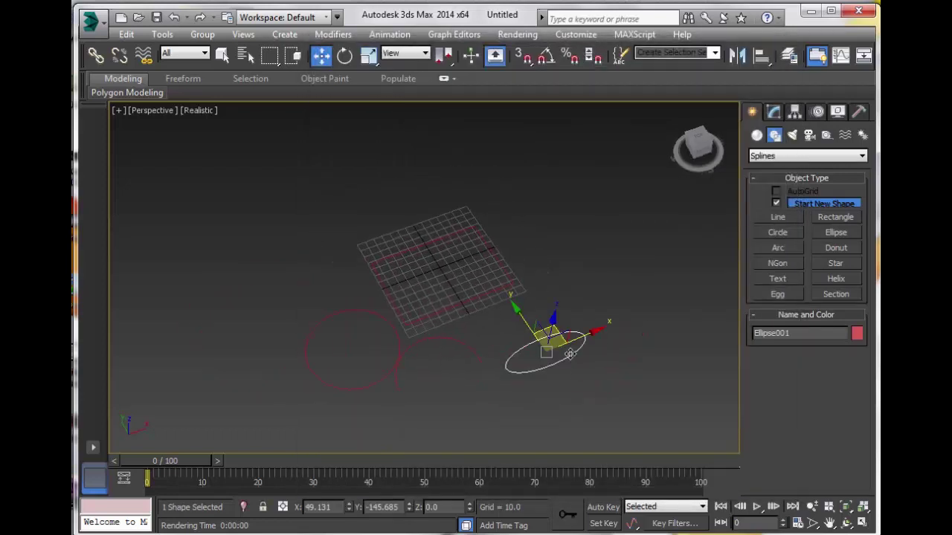
{"action": "left_click", "coordinate": [773, 112]}
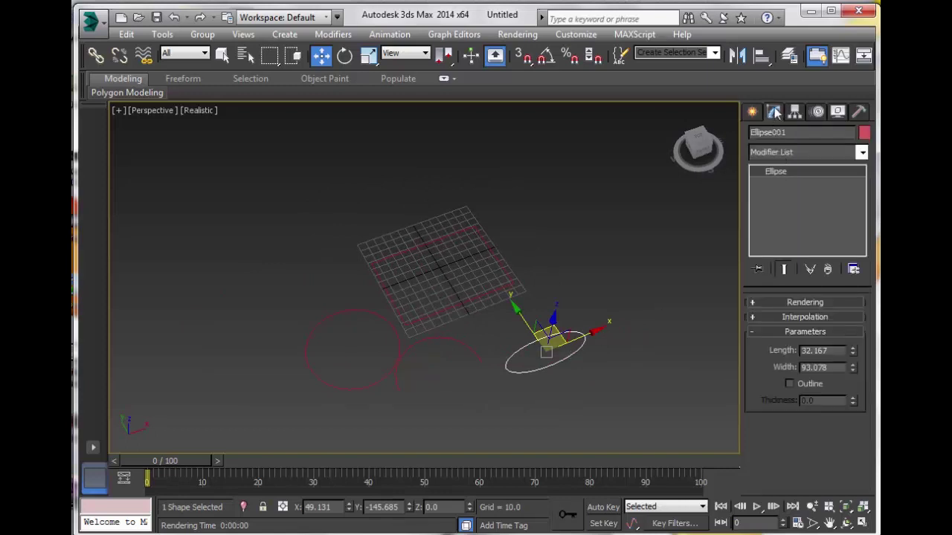
{"action": "left_click", "coordinate": [787, 153]}
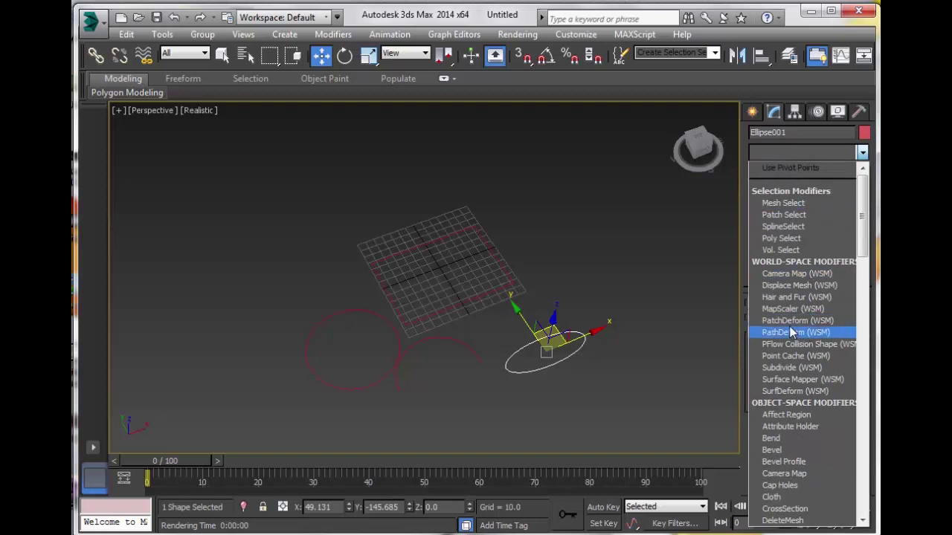
{"action": "scroll", "coordinate": [789, 326], "scroll_direction": "down", "scroll_amount": 1}
{"action": "key", "text": "e"}
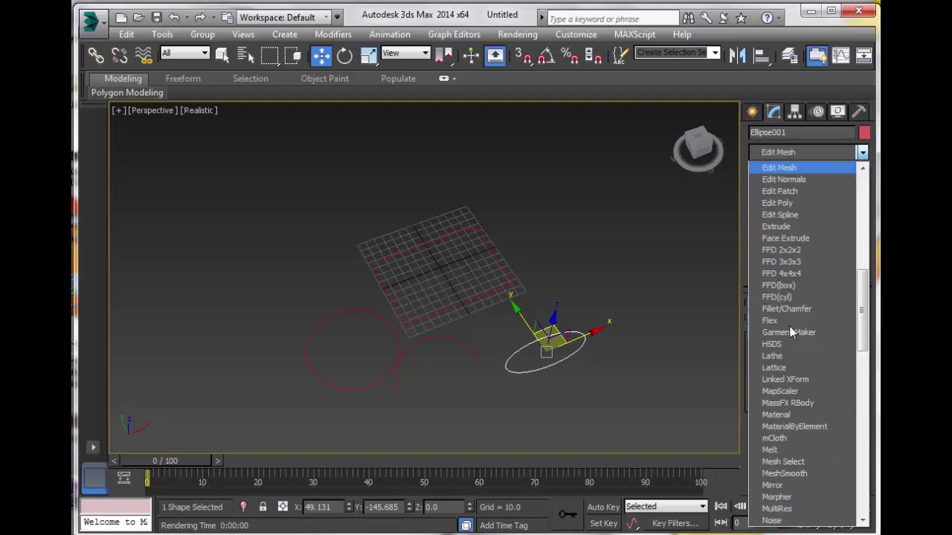
{"action": "scroll", "coordinate": [800, 189], "scroll_direction": "down", "scroll_amount": 1}
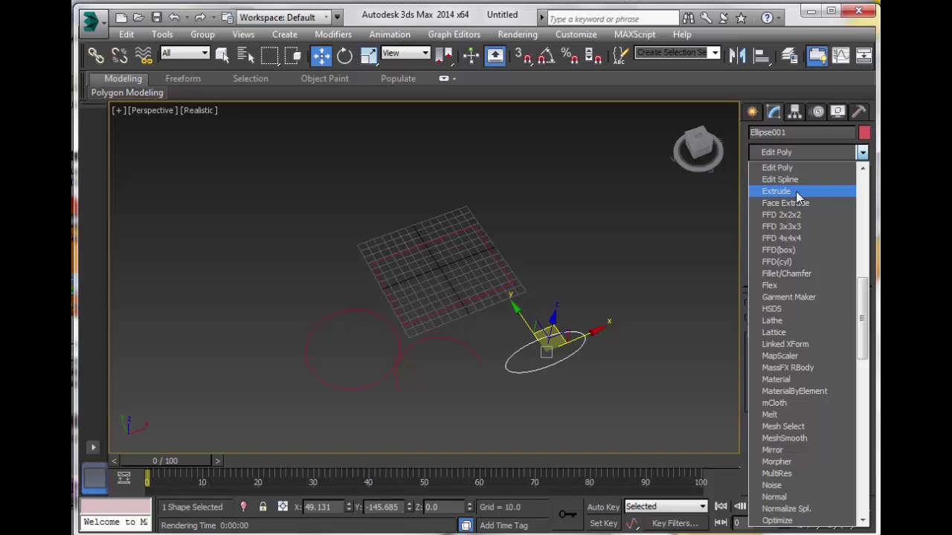
{"action": "left_click", "coordinate": [795, 191]}
{"action": "key", "text": "alt+space"}
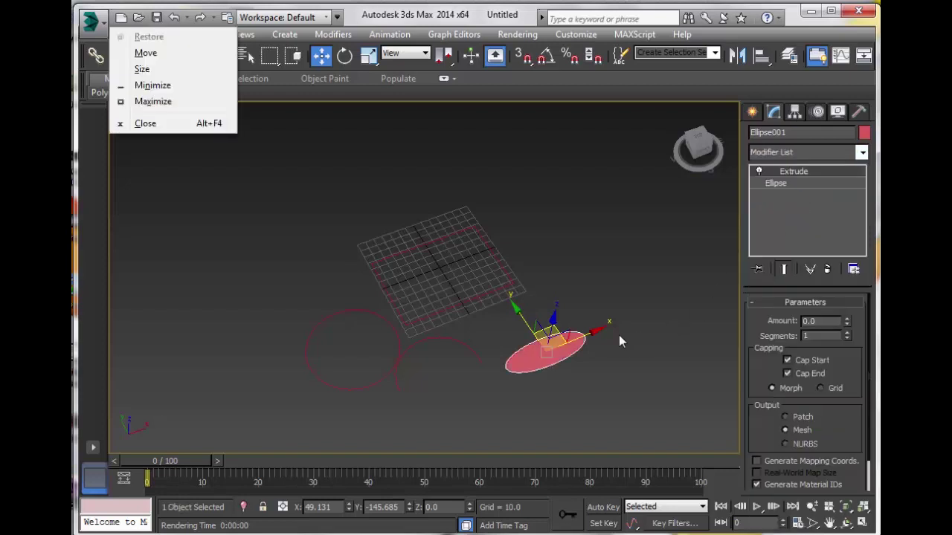
{"action": "left_click", "coordinate": [630, 366]}
- Set the ellipse's Extrude amount to 30.5 and deselect the solid
{"action": "middle_click_drag", "start_coordinate": [630, 366], "coordinate": [583, 347], "text": "alt"}
{"action": "left_click", "coordinate": [539, 337]}
{"action": "key", "text": "z"}
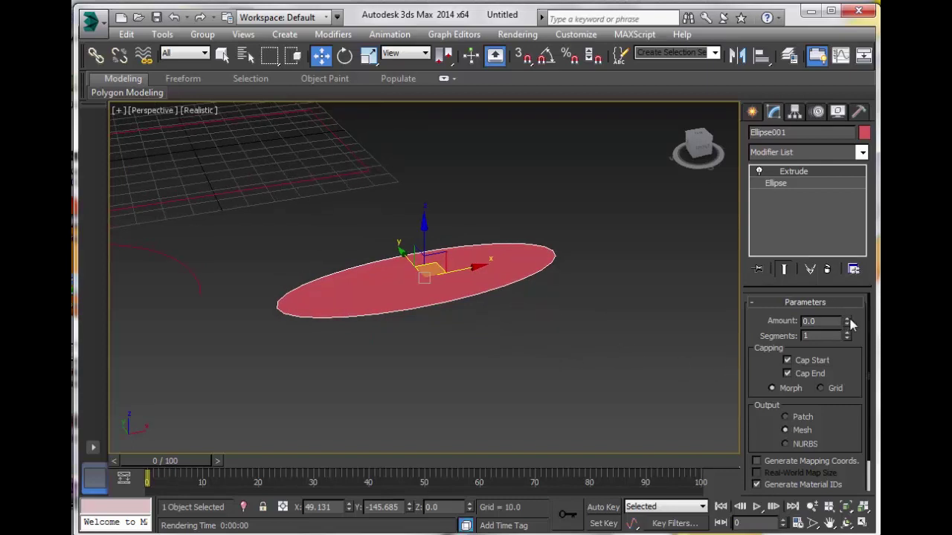
{"action": "left_click_drag", "start_coordinate": [847, 322], "coordinate": [841, 274]}
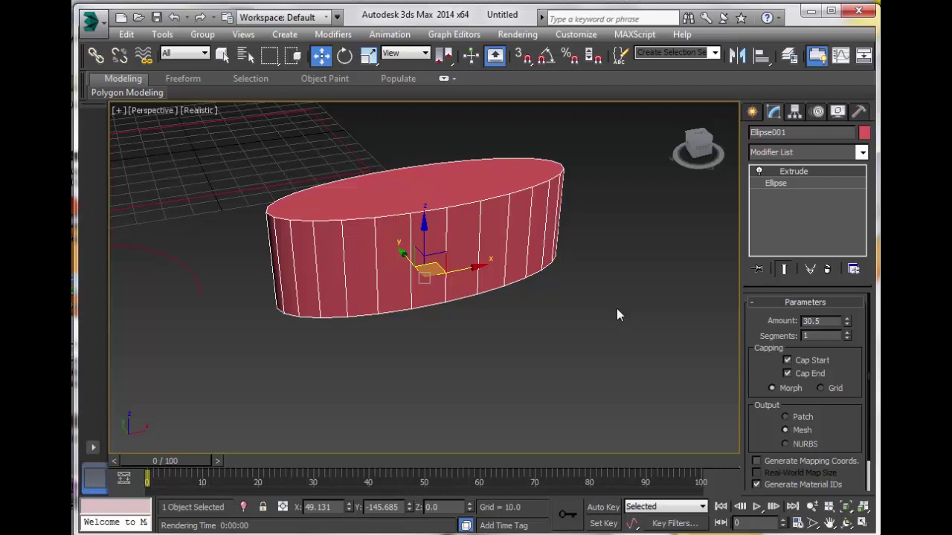
{"action": "left_click", "coordinate": [617, 311]}
- Draw a donut spline in front of the arc with radii of about 53 and 40
{"action": "middle_click_drag", "start_coordinate": [433, 344], "coordinate": [502, 379], "text": "alt"}
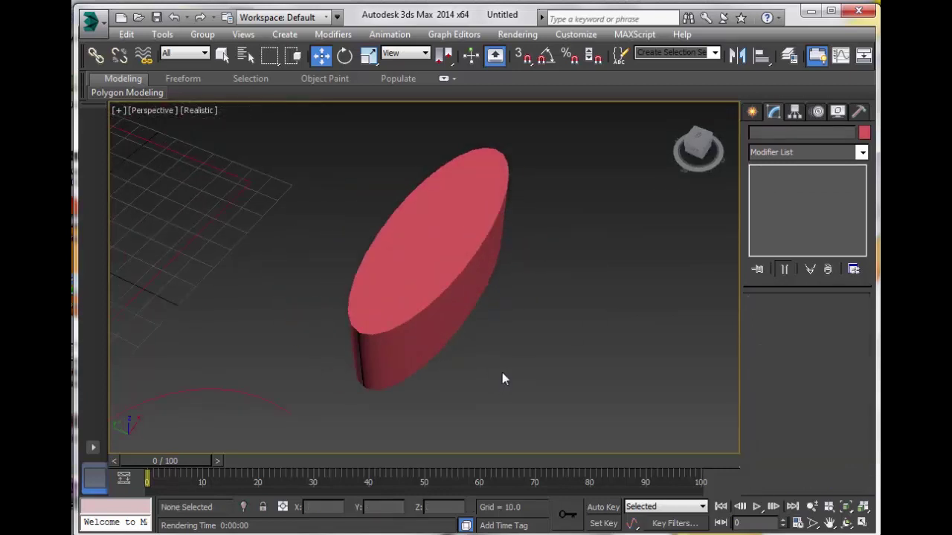
{"action": "scroll", "coordinate": [395, 268], "scroll_direction": "down", "scroll_amount": 3}
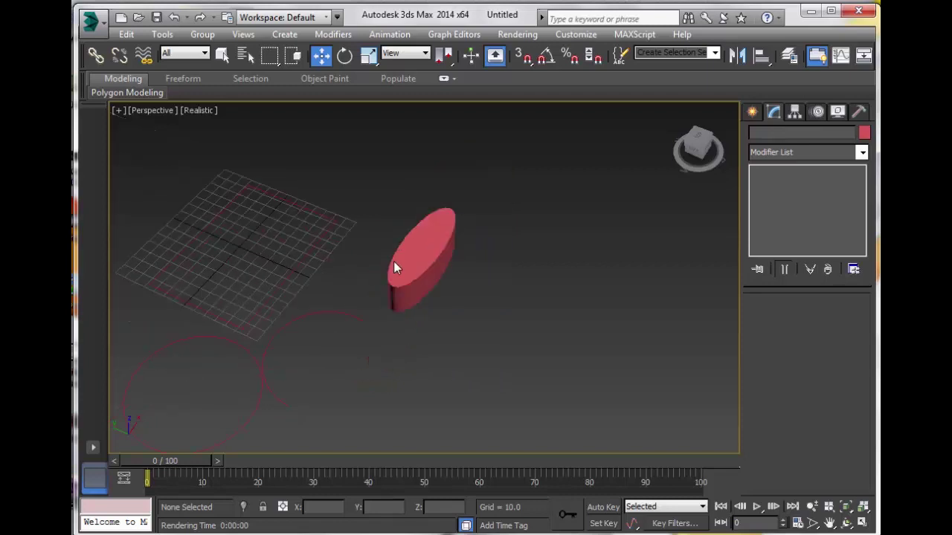
{"action": "middle_click_drag", "start_coordinate": [395, 268], "coordinate": [302, 324], "text": "alt"}
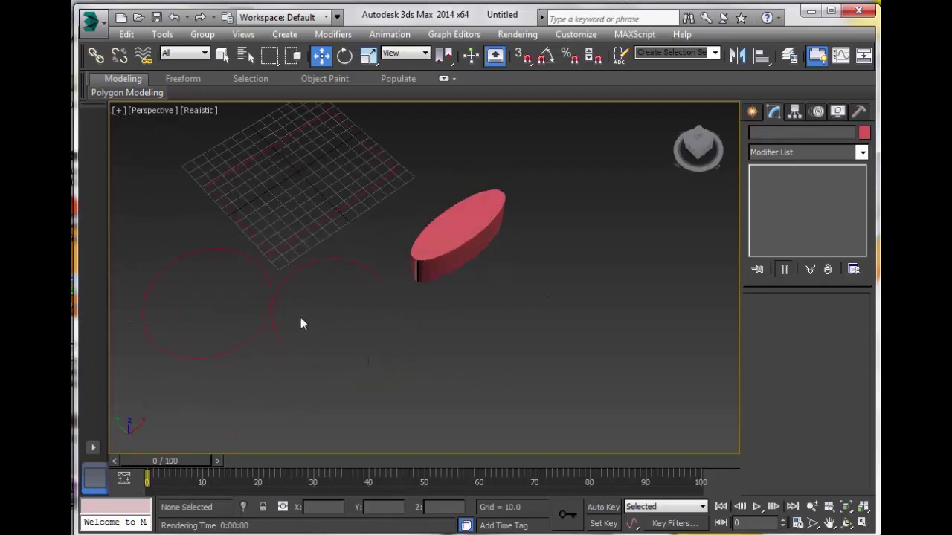
{"action": "left_click", "coordinate": [441, 237]}
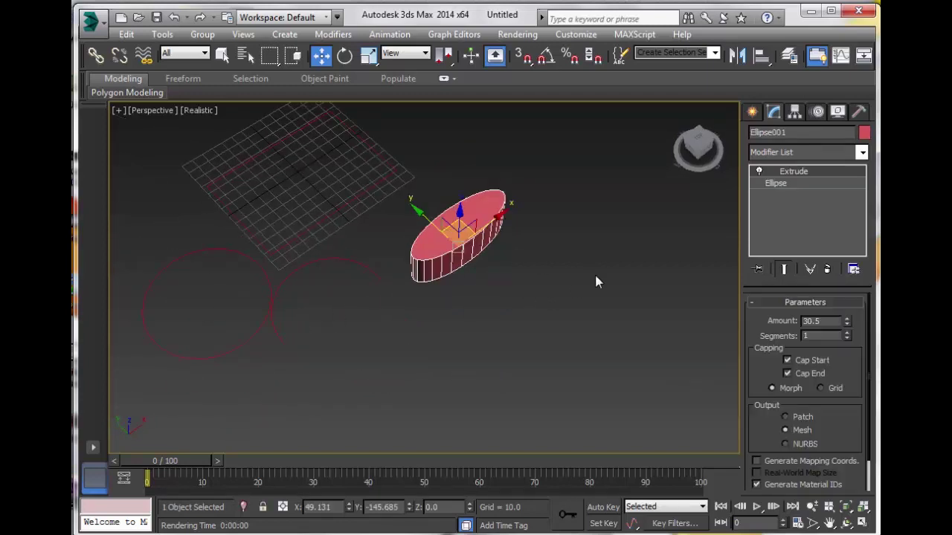
{"action": "left_click", "coordinate": [754, 112]}
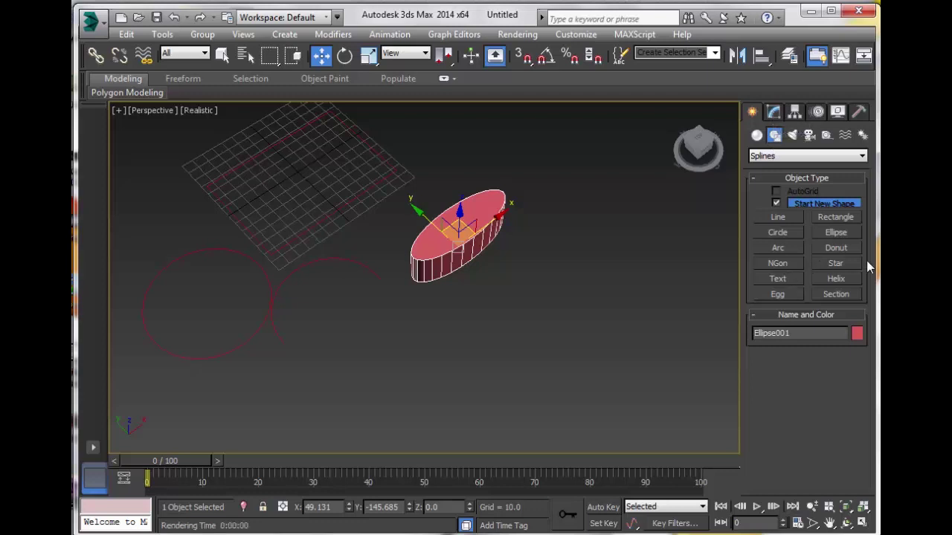
{"action": "left_click", "coordinate": [837, 249]}
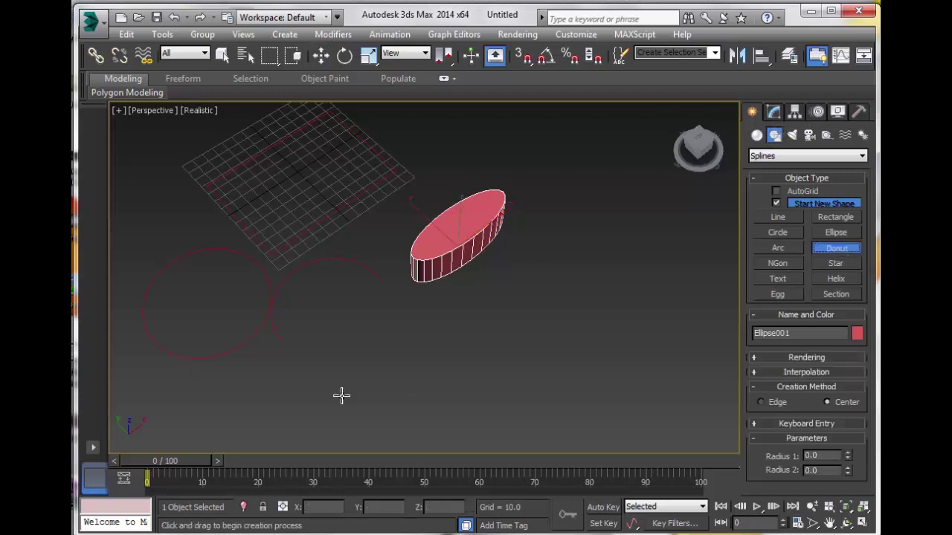
{"action": "left_click_drag", "start_coordinate": [366, 362], "coordinate": [436, 370]}
{"action": "left_click", "coordinate": [423, 370]}
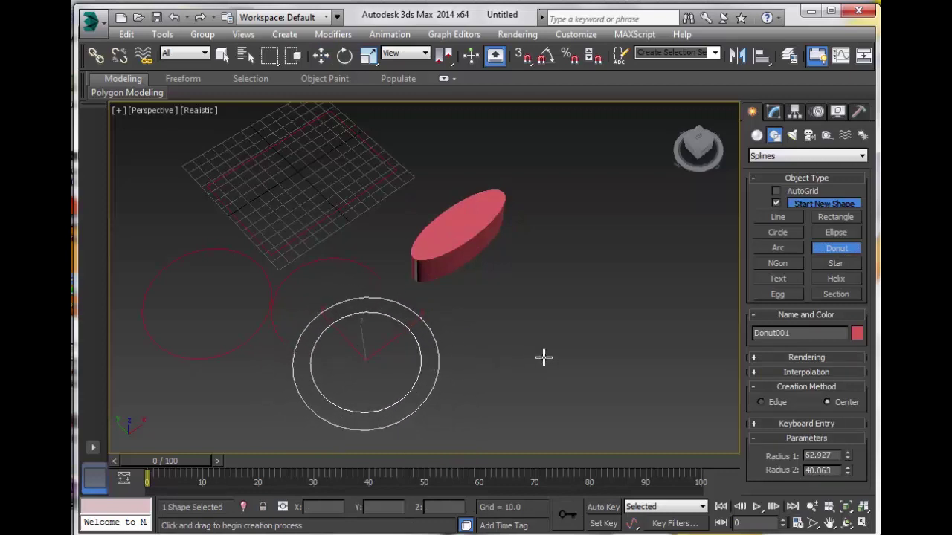
{"action": "key", "text": "w"}
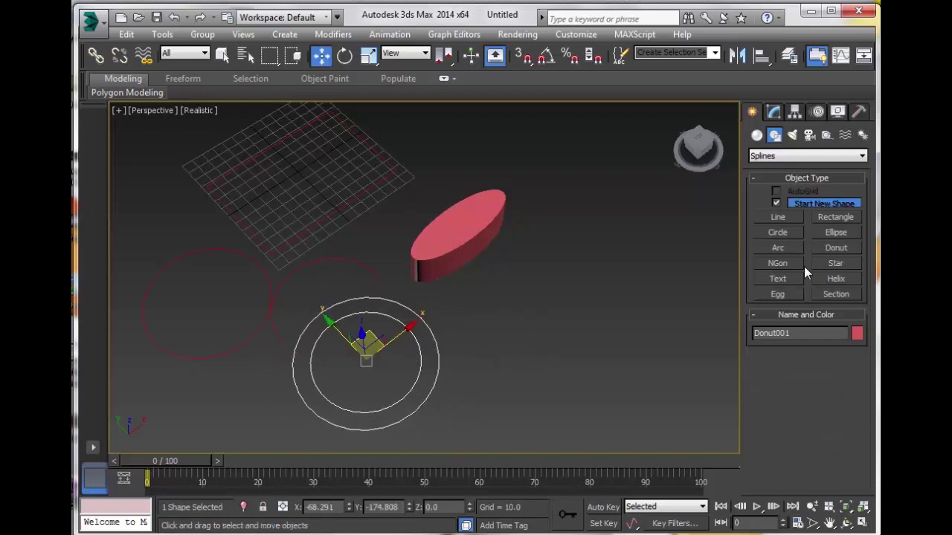
- Draw a six-pointed star spline beside the donut with radii of about 54 and 34
{"action": "left_click", "coordinate": [831, 269]}
{"action": "left_click_drag", "start_coordinate": [558, 367], "coordinate": [631, 395]}
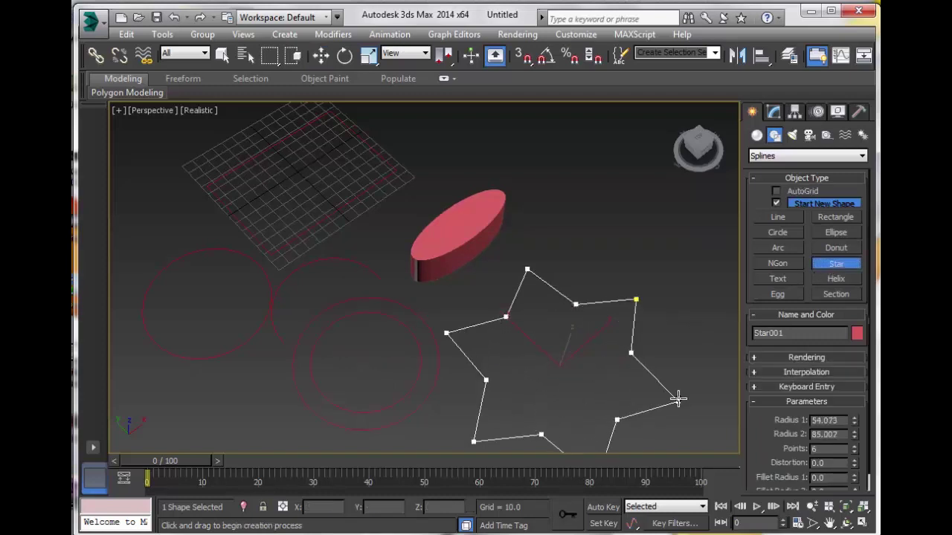
{"action": "left_click", "coordinate": [597, 401]}
{"action": "key", "text": "w"}
- Clone the star along its X axis as one independent copy and open the copy's parameters for editing
{"action": "middle_click_drag", "start_coordinate": [571, 374], "coordinate": [385, 330]}
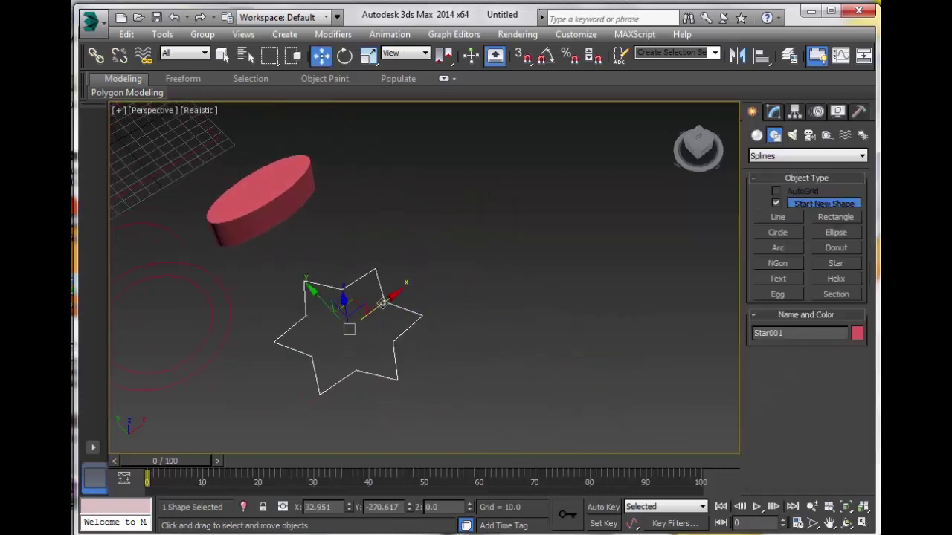
{"action": "left_click_drag", "start_coordinate": [398, 307], "coordinate": [516, 222], "text": "shift"}
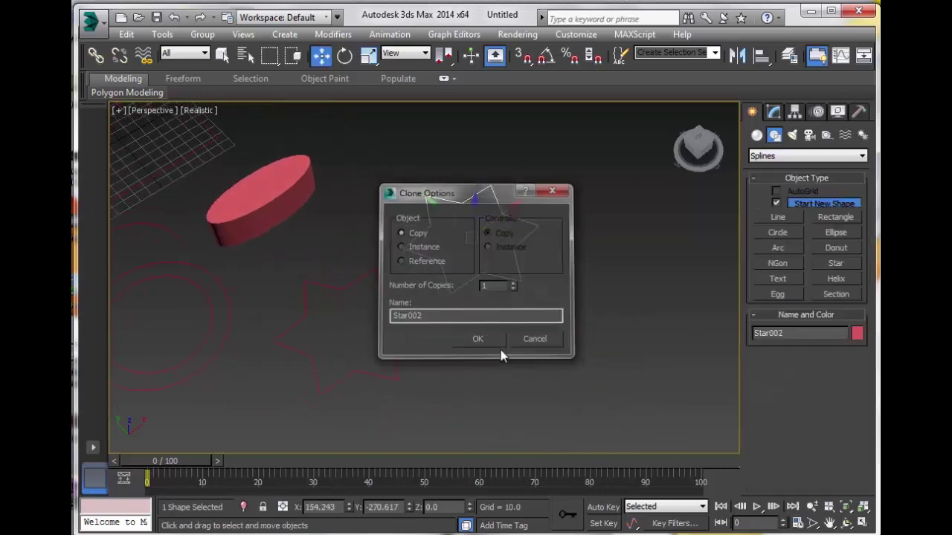
{"action": "left_click", "coordinate": [479, 338]}
{"action": "left_click", "coordinate": [774, 114]}
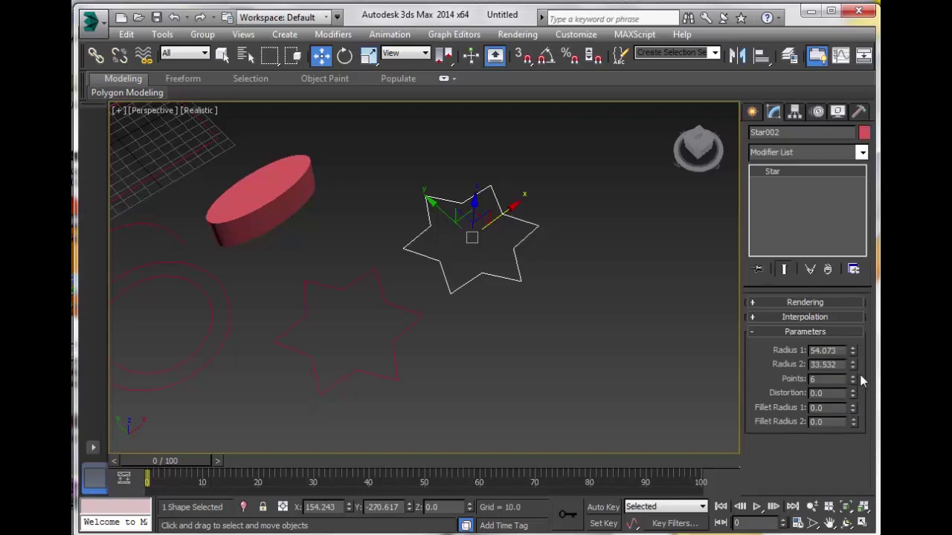
- Set the star copy to 21 points, Radius 1 46.33, Radius 2 36.885 and Distortion 16.45
{"action": "left_click_drag", "start_coordinate": [853, 379], "coordinate": [852, 363]}
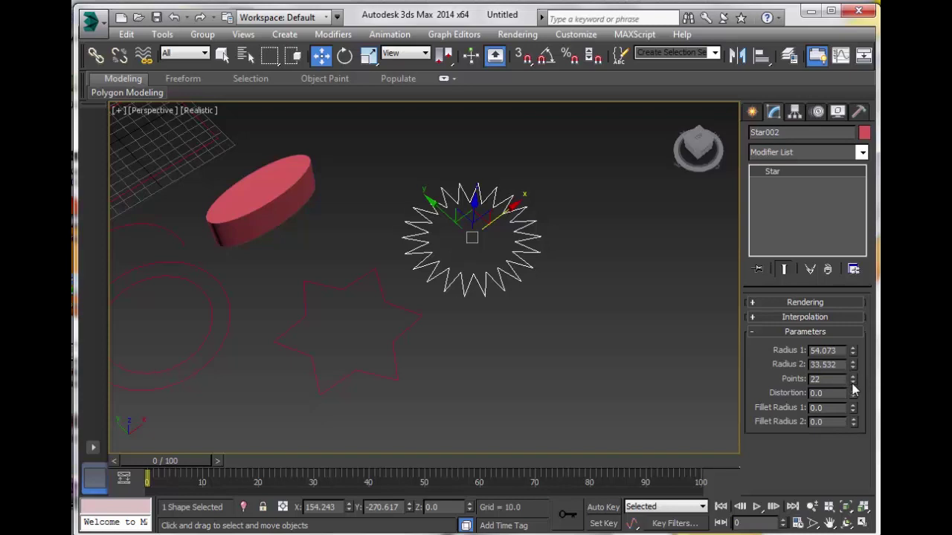
{"action": "left_click", "coordinate": [853, 383]}
{"action": "left_click_drag", "start_coordinate": [853, 364], "coordinate": [853, 325]}
{"action": "left_click_drag", "start_coordinate": [853, 393], "coordinate": [853, 378]}
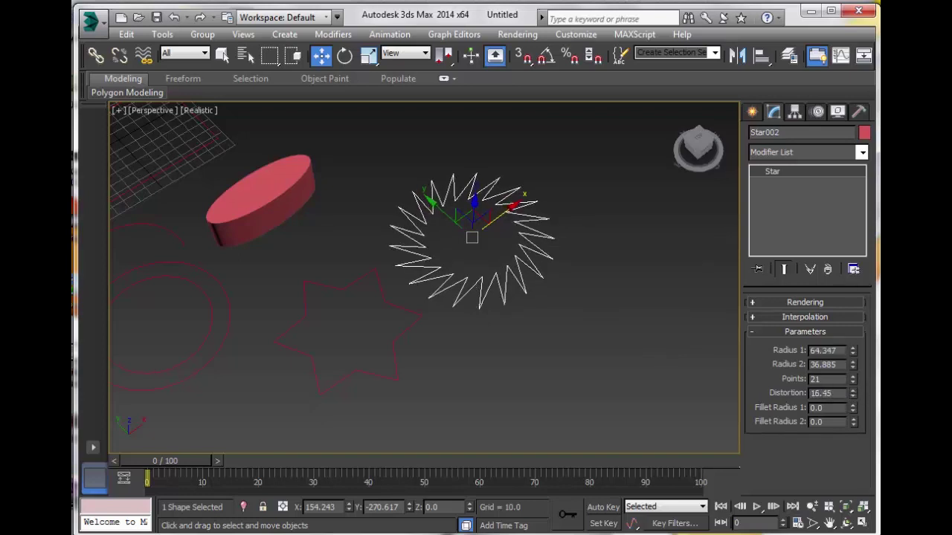
{"action": "left_click_drag", "start_coordinate": [853, 351], "coordinate": [855, 376]}
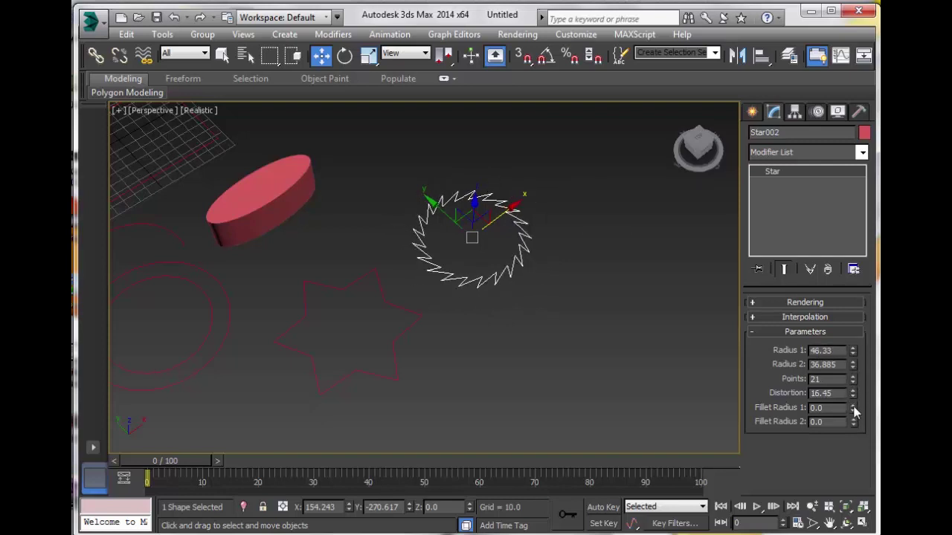
- Round the star copy's points with Fillet Radius 1 of 2.7 and Fillet Radius 2 of 1.69, then deselect it
{"action": "left_click_drag", "start_coordinate": [854, 411], "coordinate": [854, 402]}
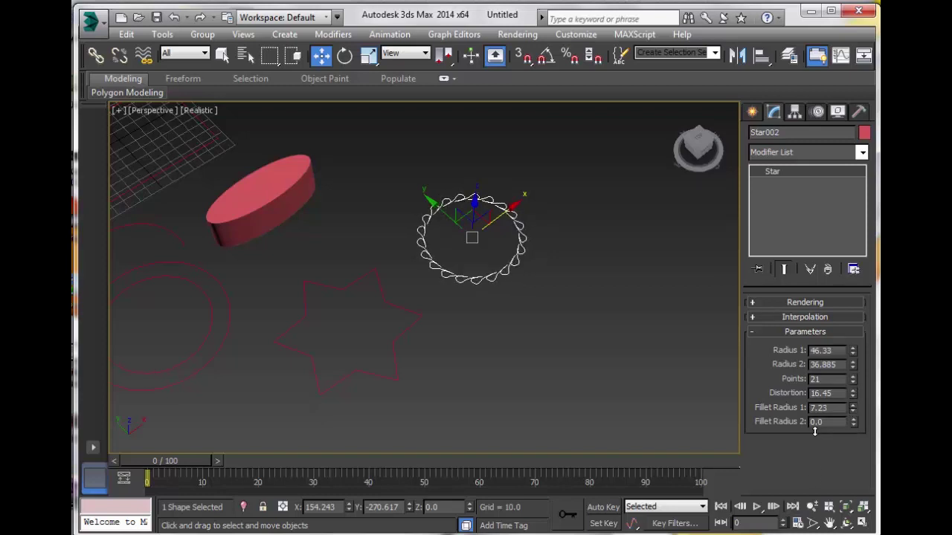
{"action": "left_click_drag", "start_coordinate": [814, 431], "coordinate": [806, 209]}
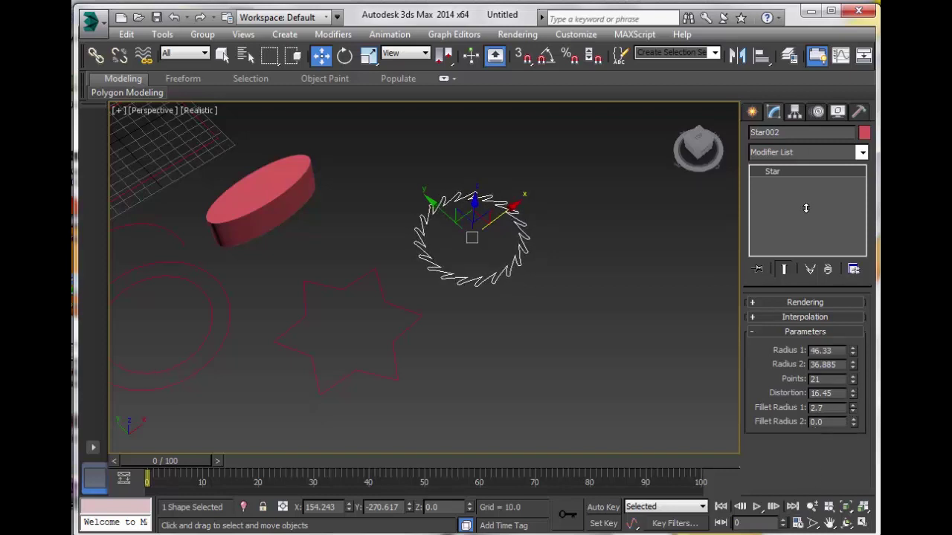
{"action": "left_click", "coordinate": [854, 423]}
{"action": "left_click_drag", "start_coordinate": [853, 423], "coordinate": [843, 296]}
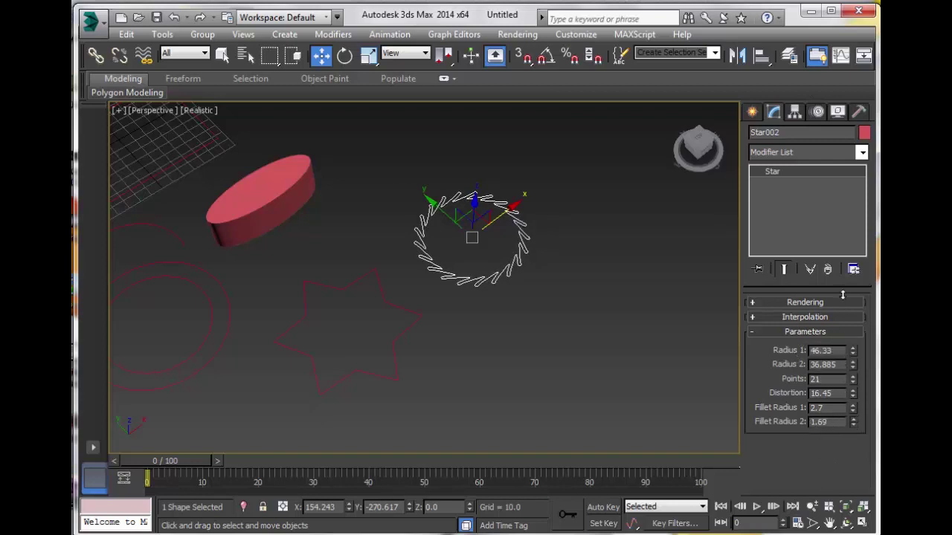
{"action": "left_click", "coordinate": [528, 315]}
- Apply an Extrude modifier to the distorted 21-point star
{"action": "scroll", "coordinate": [474, 221], "scroll_direction": "up", "scroll_amount": 5}
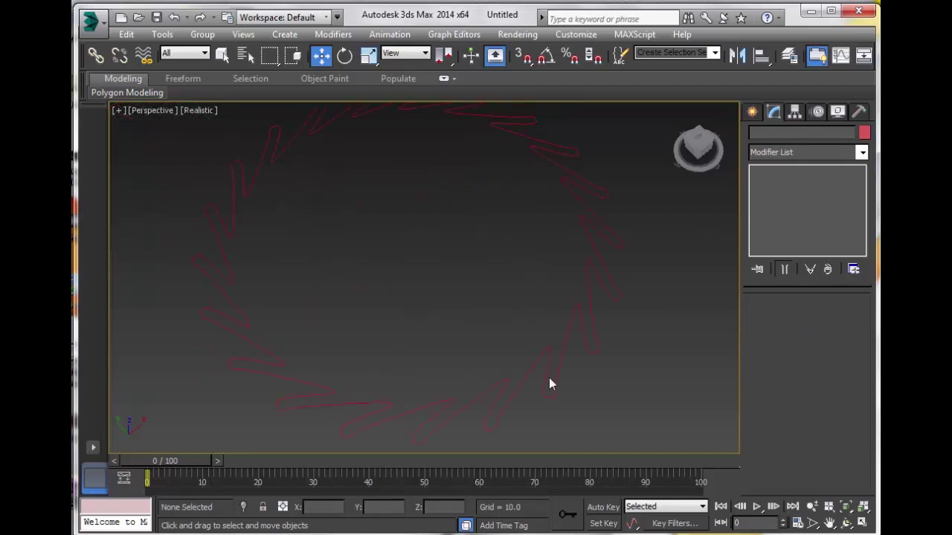
{"action": "left_click", "coordinate": [572, 297]}
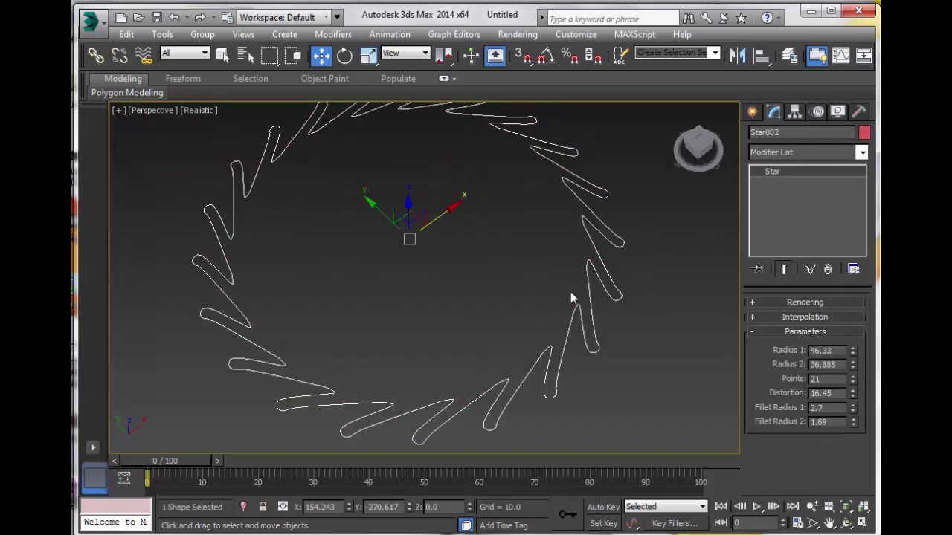
{"action": "left_click", "coordinate": [786, 152]}
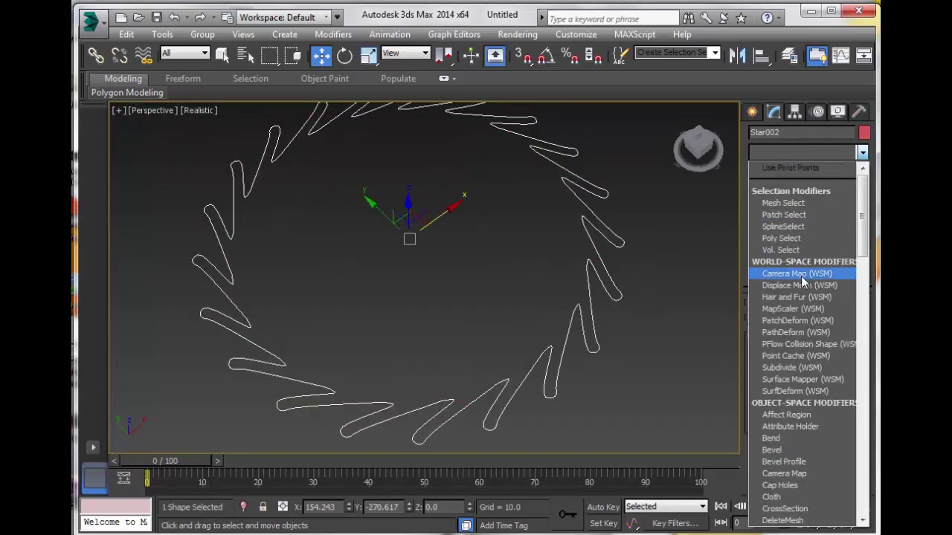
{"action": "key", "text": "e"}
{"action": "left_click", "coordinate": [781, 227]}
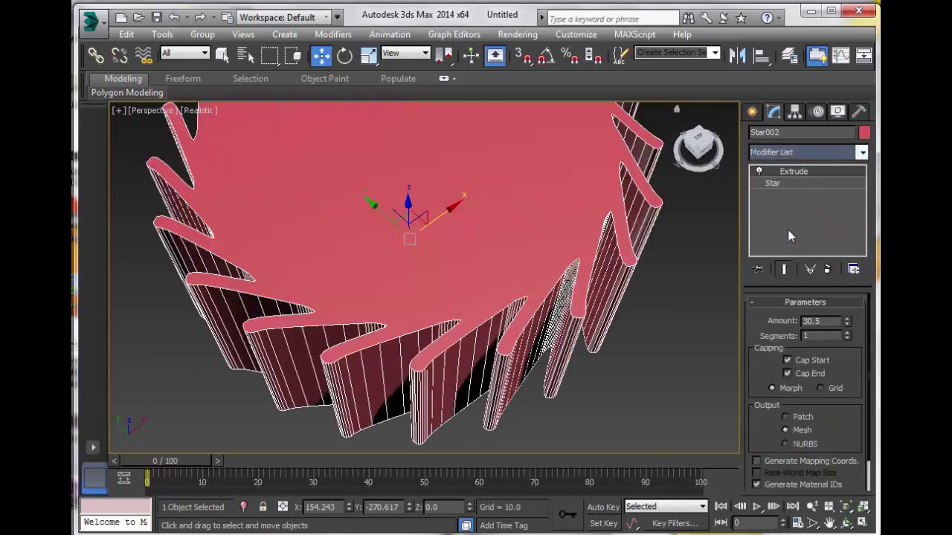
- Reduce the 21-point star's Extrude amount to make it a thin toothed disc, and deselect it
{"action": "key", "text": "shift+z"}
{"action": "key", "text": "shift+z"}
{"action": "key", "text": "shift+z"}
{"action": "key", "text": "shift+z"}
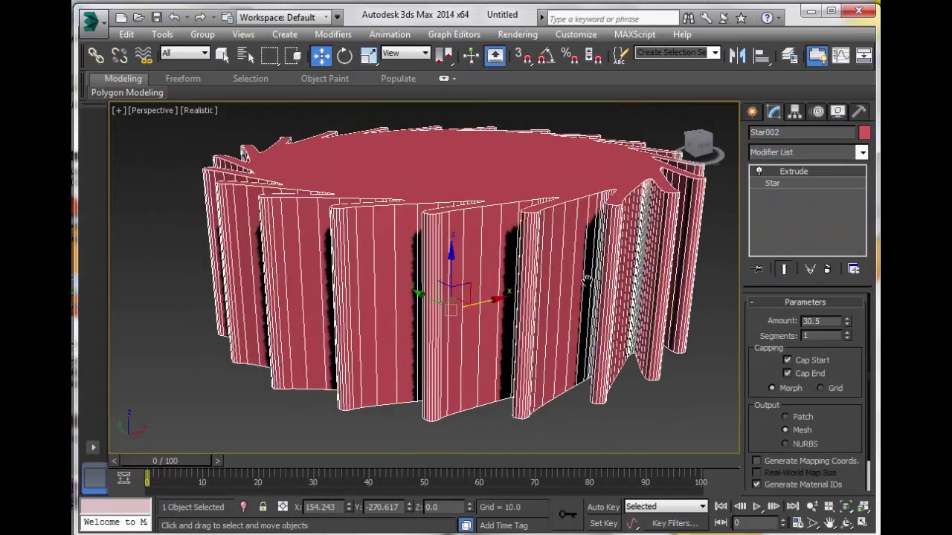
{"action": "key", "text": "shift+z"}
{"action": "left_click", "coordinate": [616, 305]}
{"action": "left_click", "coordinate": [610, 298]}
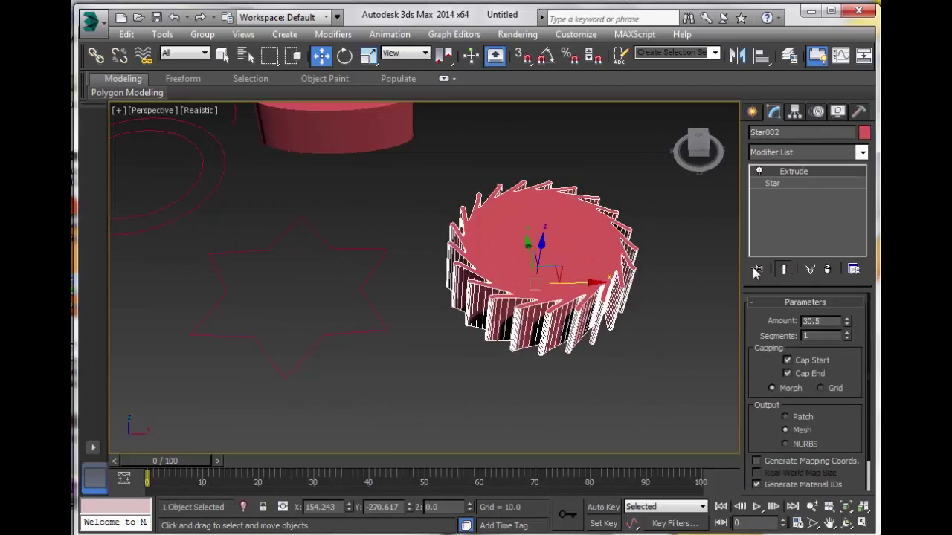
{"action": "left_click_drag", "start_coordinate": [846, 324], "coordinate": [846, 358]}
{"action": "left_click", "coordinate": [718, 368]}
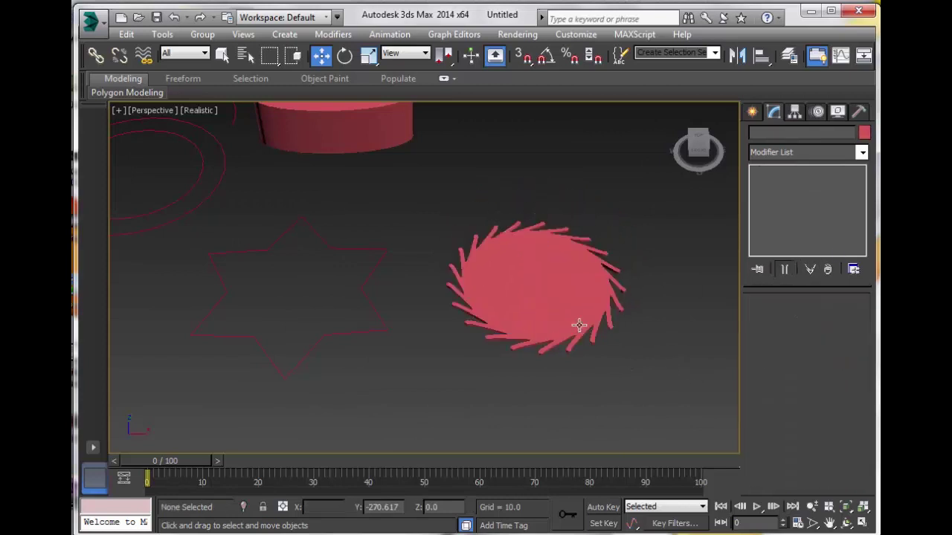
- Place a text spline reading "MAX Text" in Arial, size 100, in the empty area beside the other shapes
{"action": "scroll", "coordinate": [506, 244], "scroll_direction": "down", "scroll_amount": 3}
{"action": "left_click", "coordinate": [754, 111]}
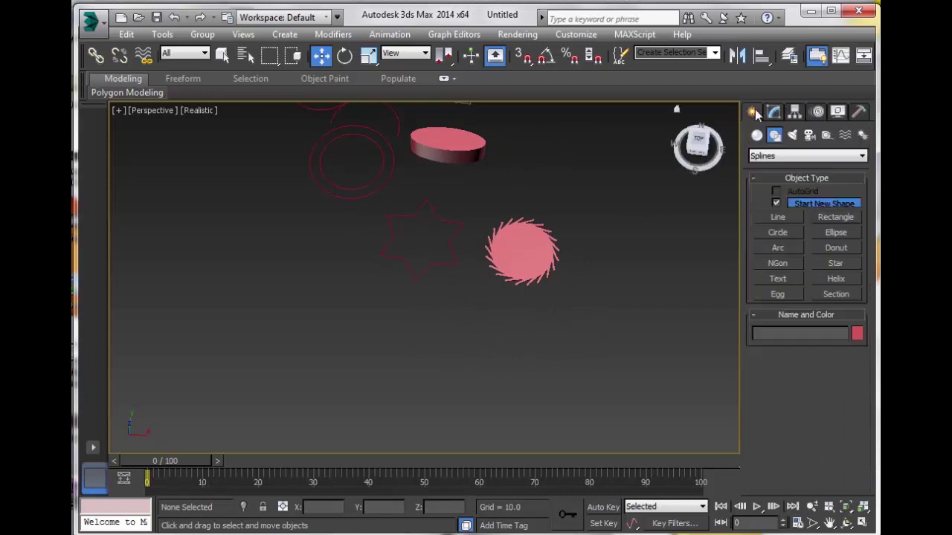
{"action": "left_click", "coordinate": [778, 279]}
{"action": "middle_click_drag", "start_coordinate": [726, 276], "coordinate": [417, 304], "text": "alt"}
{"action": "left_click", "coordinate": [417, 304]}
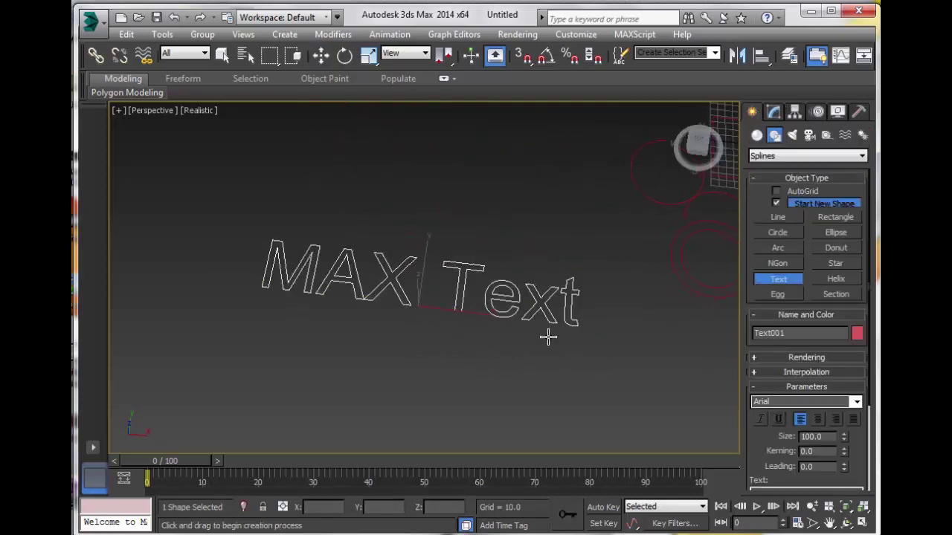
- Apply an Extrude modifier to the text with an amount of 48.5
{"action": "left_click", "coordinate": [774, 111]}
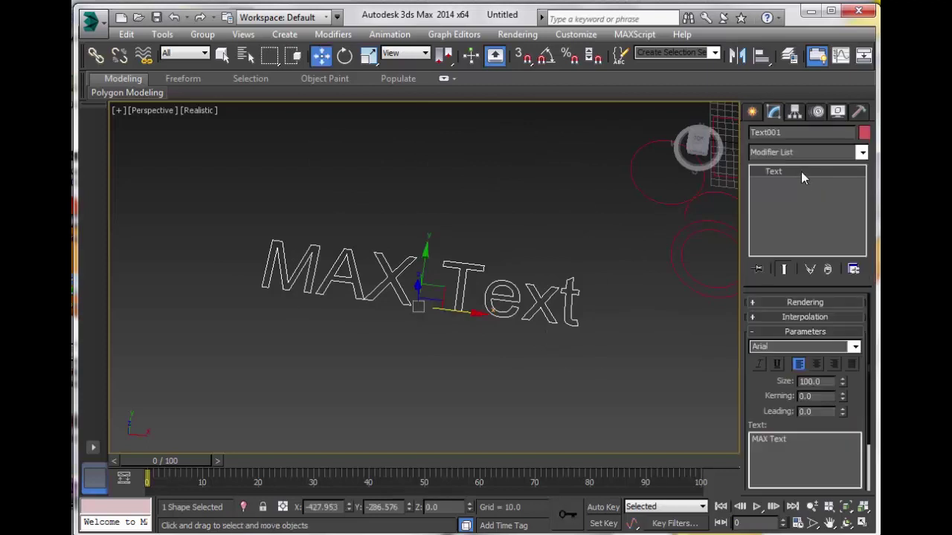
{"action": "left_click", "coordinate": [803, 152]}
{"action": "key", "text": "e"}
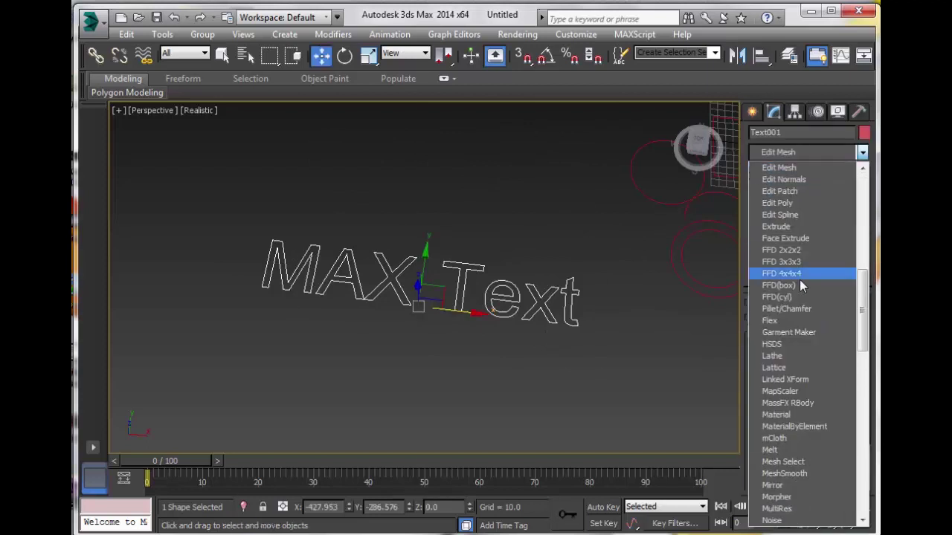
{"action": "left_click", "coordinate": [796, 227]}
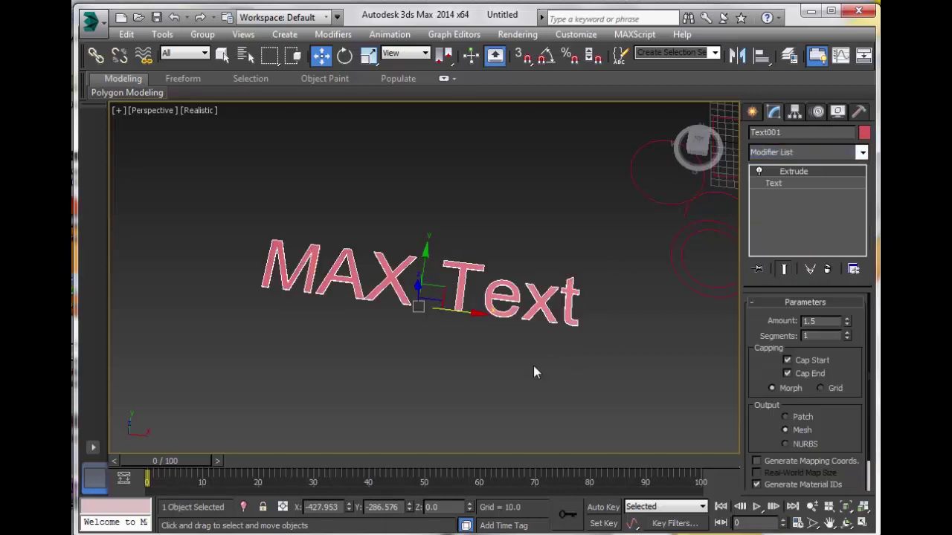
{"action": "left_click_drag", "start_coordinate": [847, 319], "coordinate": [842, 254]}
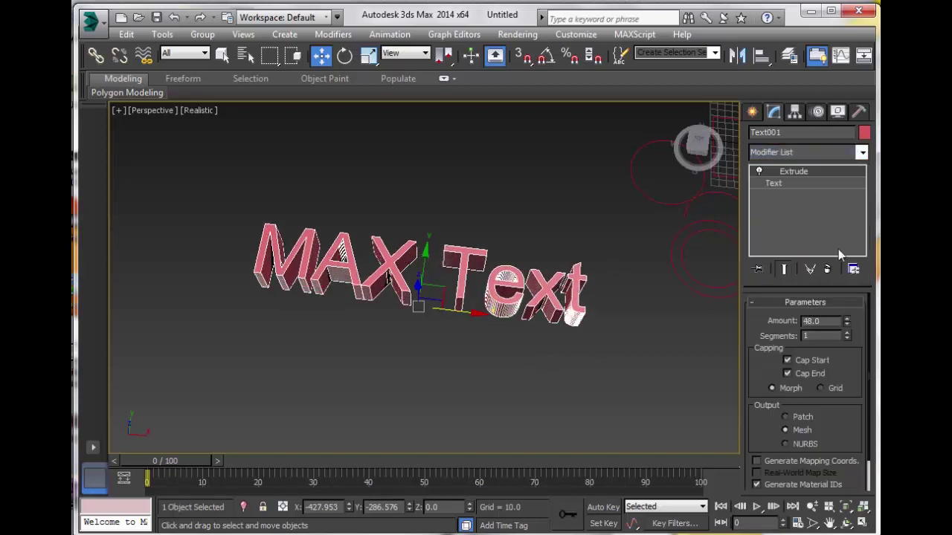
{"action": "left_click", "coordinate": [632, 342]}
- Select the extruded text for rotation and enable angle snap with a 90-degree increment
{"action": "left_click", "coordinate": [497, 304]}
{"action": "key", "text": "e"}
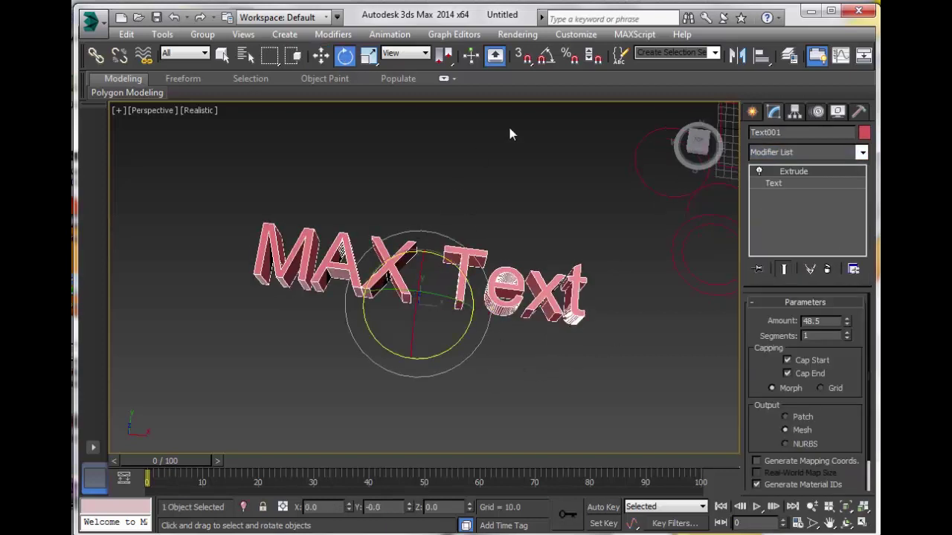
{"action": "left_click", "coordinate": [546, 55]}
{"action": "right_click", "coordinate": [546, 55]}
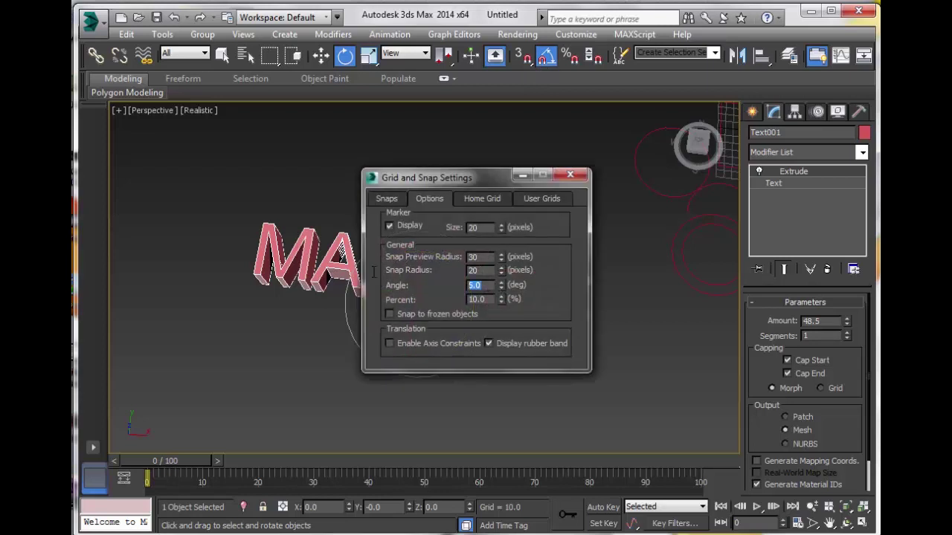
{"action": "type", "text": "90"}
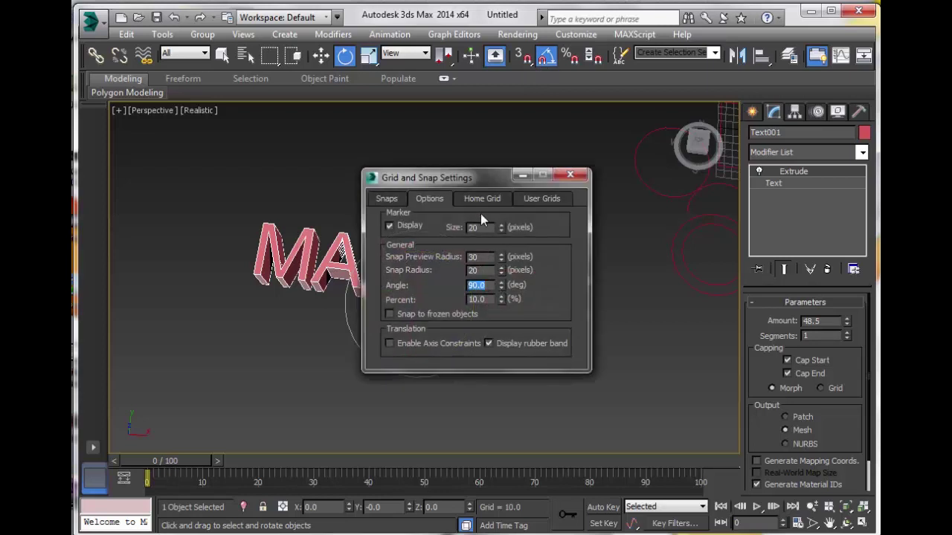
{"action": "left_click", "coordinate": [570, 175]}
- Rotate the extruded text 90 degrees about the X axis so it stands upright, and deselect it
{"action": "left_click_drag", "start_coordinate": [420, 274], "coordinate": [453, 344]}
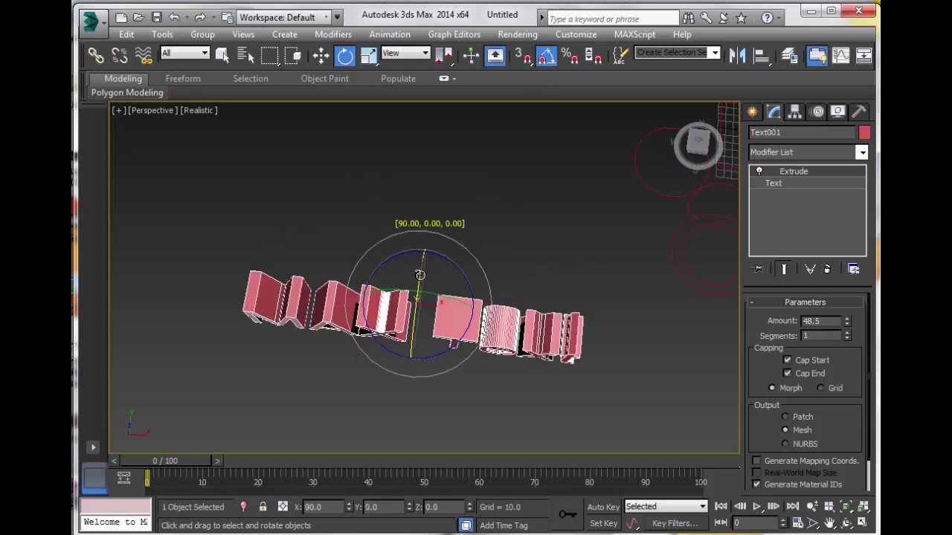
{"action": "middle_click_drag", "start_coordinate": [446, 342], "coordinate": [446, 250], "text": "alt"}
{"action": "left_click", "coordinate": [599, 351]}
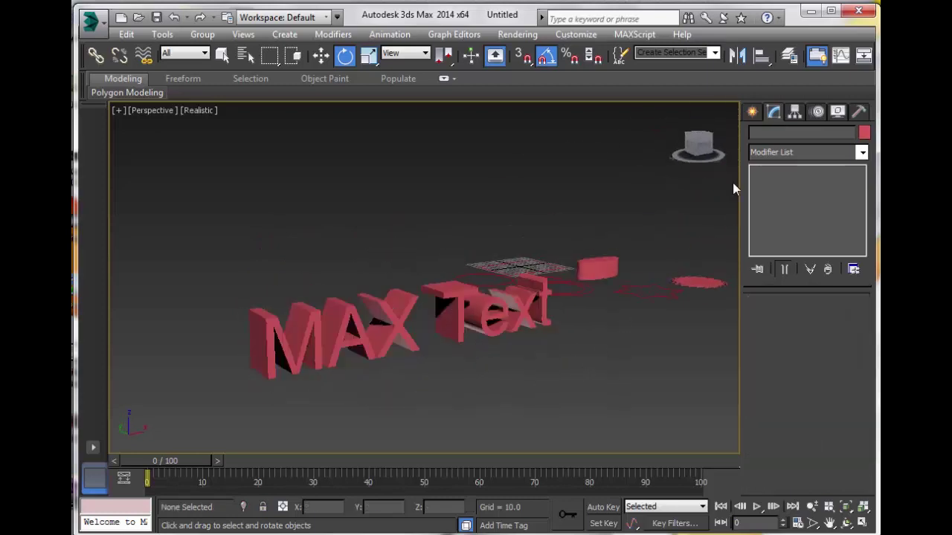
- Examine the upright text's Extrude settings and its underlying Text parameters in the modifier stack
{"action": "left_click", "coordinate": [748, 115]}
{"action": "left_click", "coordinate": [451, 312]}
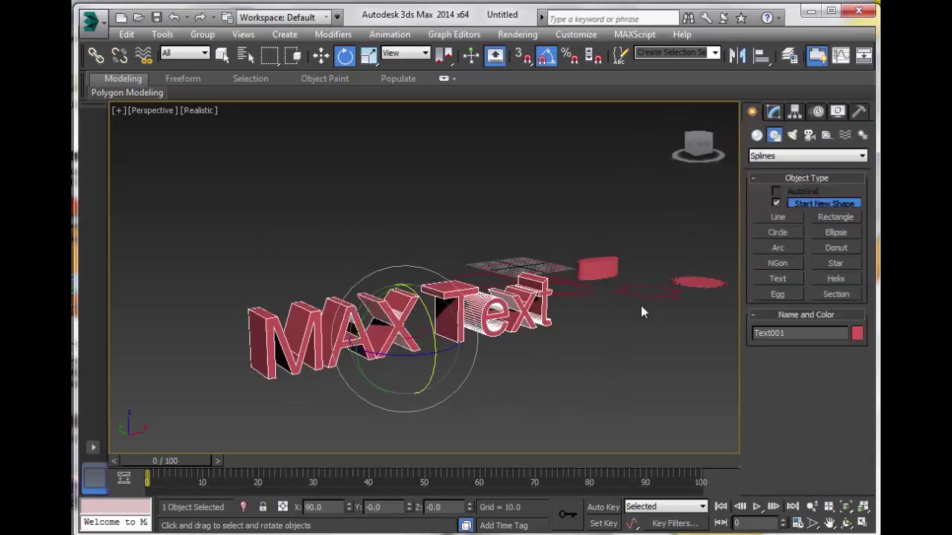
{"action": "left_click", "coordinate": [773, 112]}
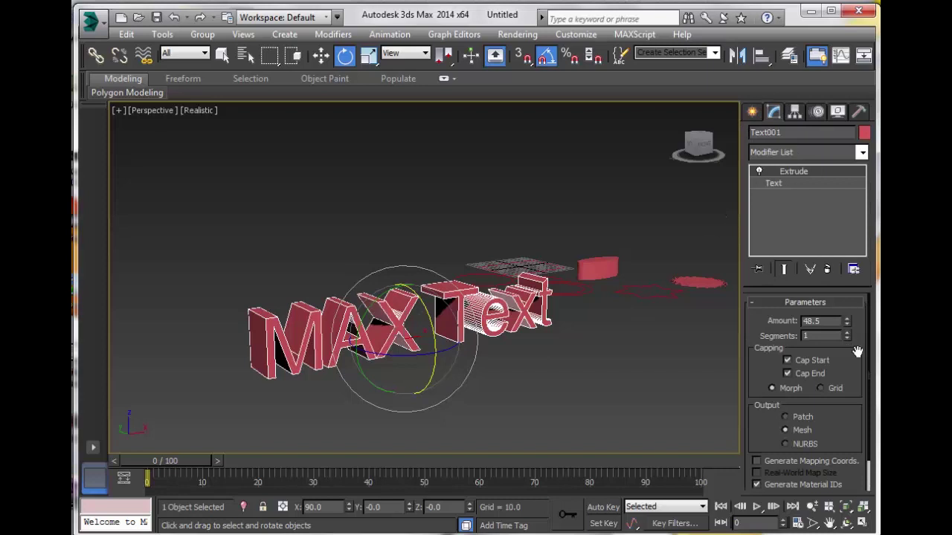
{"action": "left_click", "coordinate": [790, 185]}
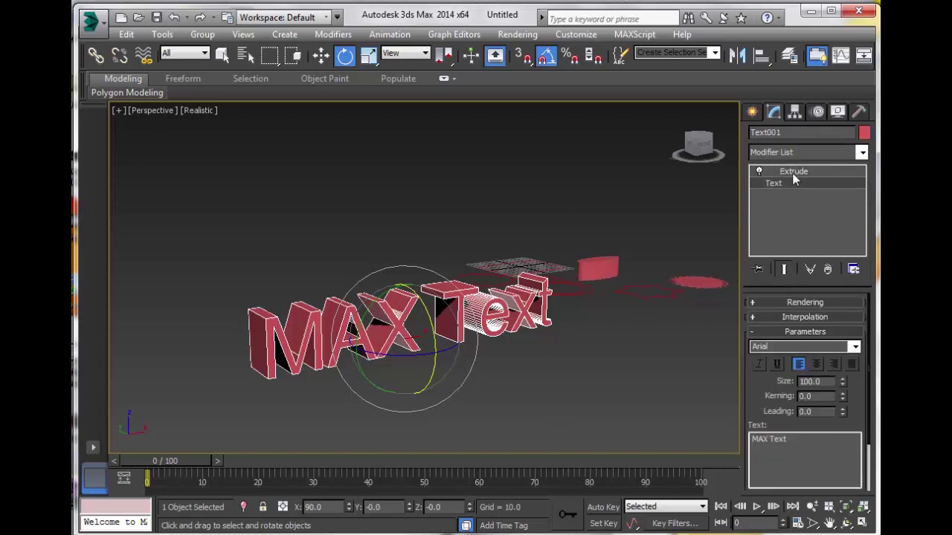
{"action": "left_click", "coordinate": [794, 171]}
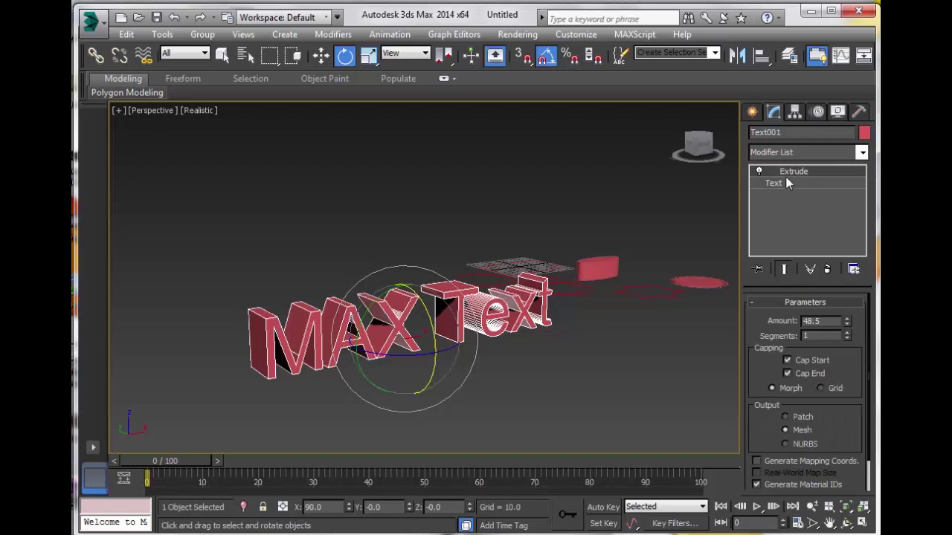
{"action": "left_click", "coordinate": [784, 184]}
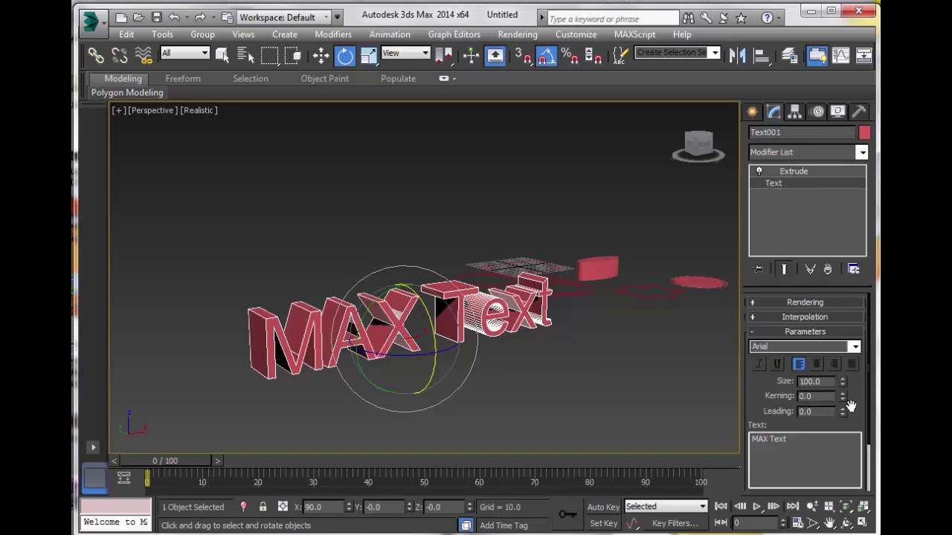
{"action": "scroll", "coordinate": [818, 312], "scroll_direction": "down", "scroll_amount": 1}
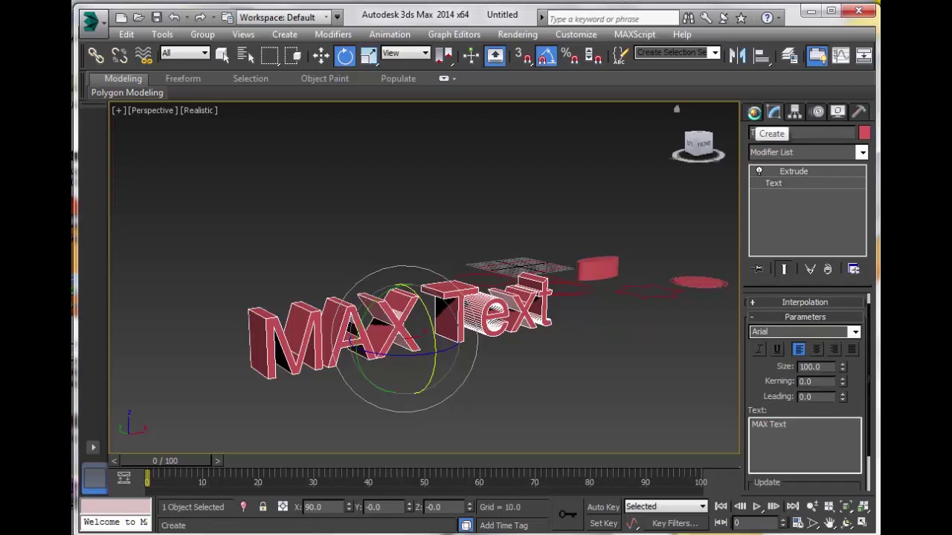
- Create an italic, underlined Text spline spelling the person's first name and place it on the ground in front of the extruded MAX Text
{"action": "left_click", "coordinate": [754, 112]}
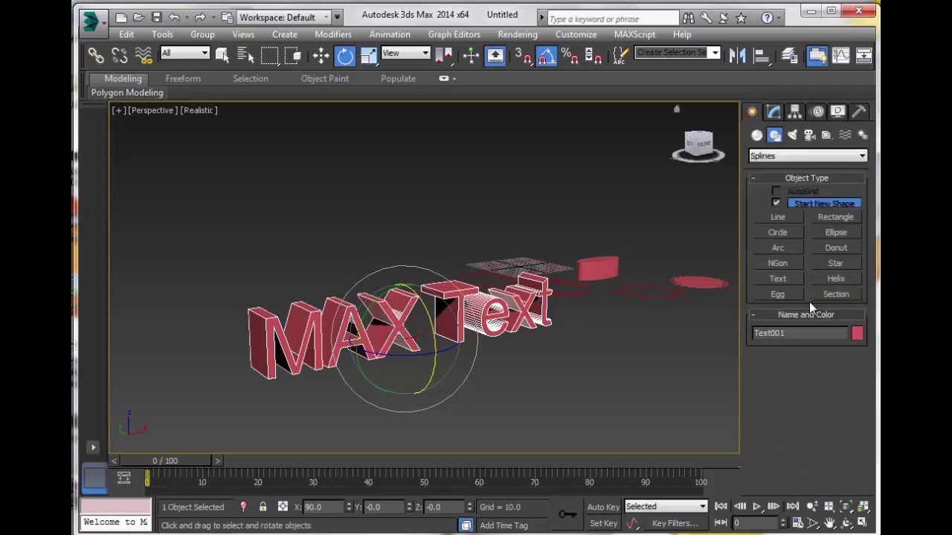
{"action": "left_click", "coordinate": [778, 279]}
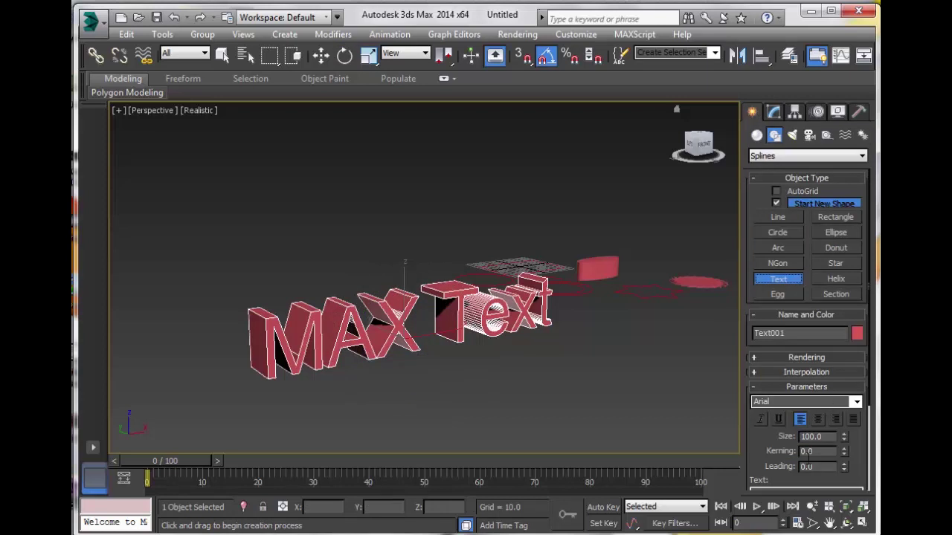
{"action": "left_click_drag", "start_coordinate": [764, 459], "coordinate": [809, 322]}
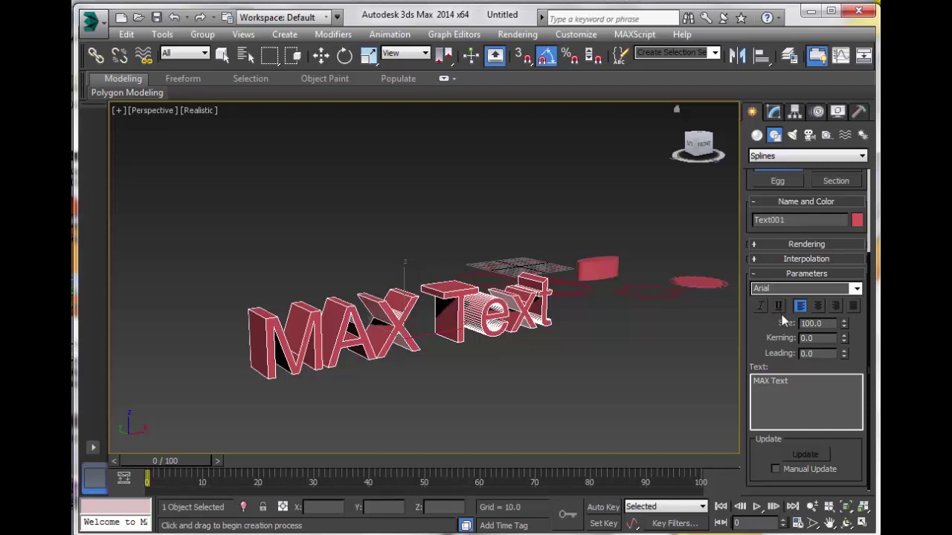
{"action": "left_click_drag", "start_coordinate": [800, 386], "coordinate": [680, 372]}
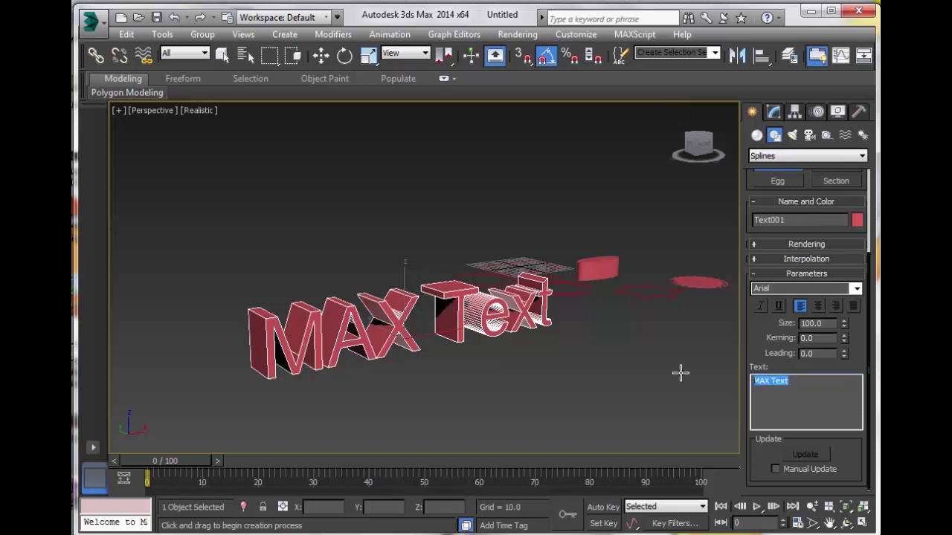
{"action": "type", "text": "Raahul"}
{"action": "left_click", "coordinate": [778, 306]}
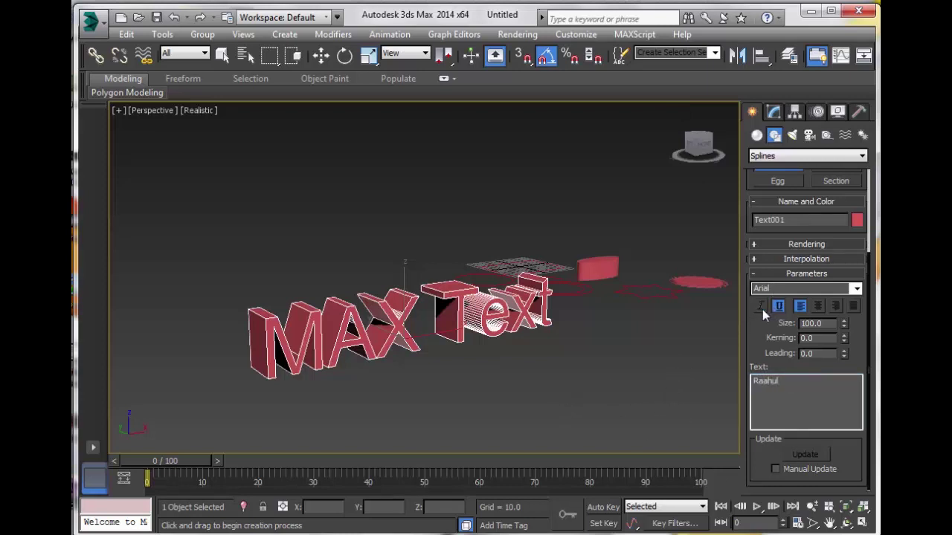
{"action": "left_click", "coordinate": [760, 307]}
{"action": "middle_click_drag", "start_coordinate": [493, 387], "coordinate": [567, 278]}
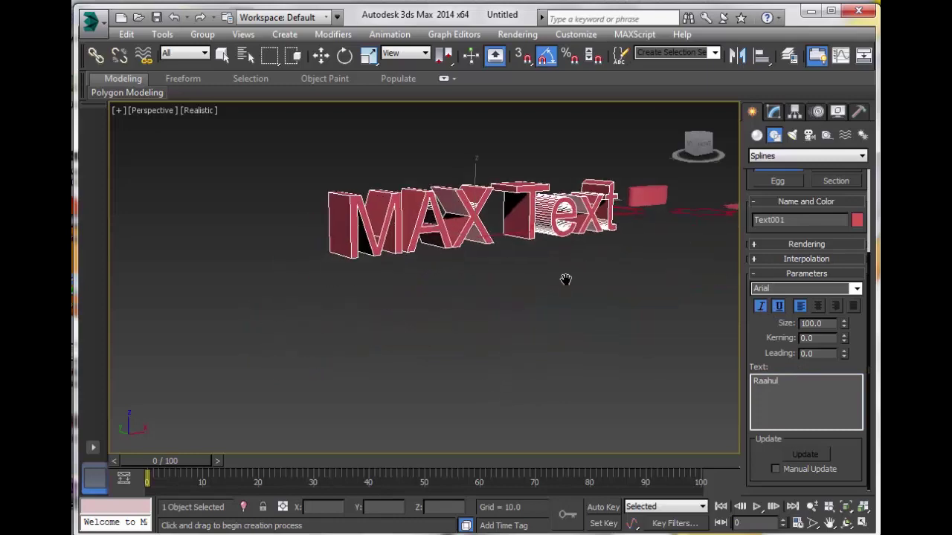
{"action": "left_click", "coordinate": [494, 380]}
- Rotate the new name text 90 degrees about the X axis so it stands upright
{"action": "key", "text": "e"}
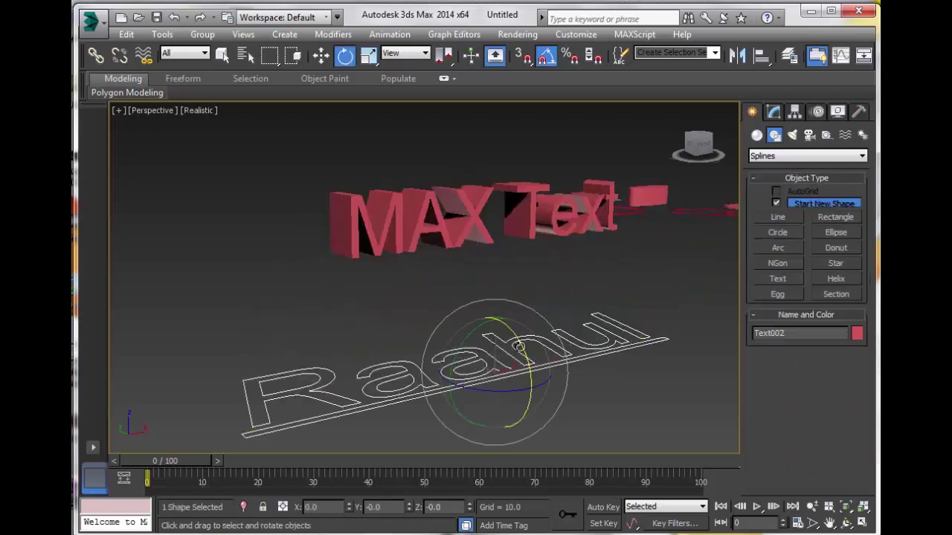
{"action": "left_click_drag", "start_coordinate": [518, 347], "coordinate": [609, 369]}
{"action": "middle_click_drag", "start_coordinate": [609, 370], "coordinate": [569, 360], "text": "alt"}
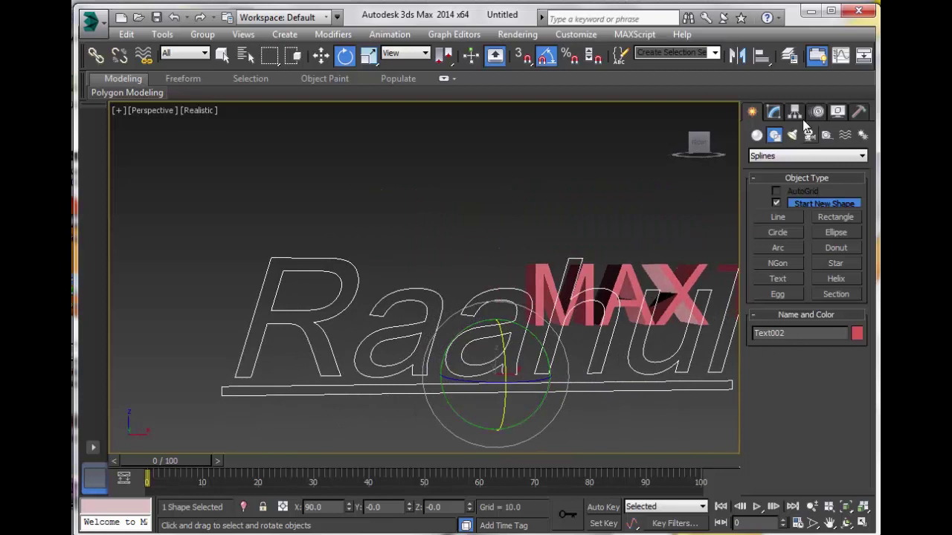
- Set the name text's size to 93.0 and its kerning to 4.51
{"action": "left_click", "coordinate": [773, 112]}
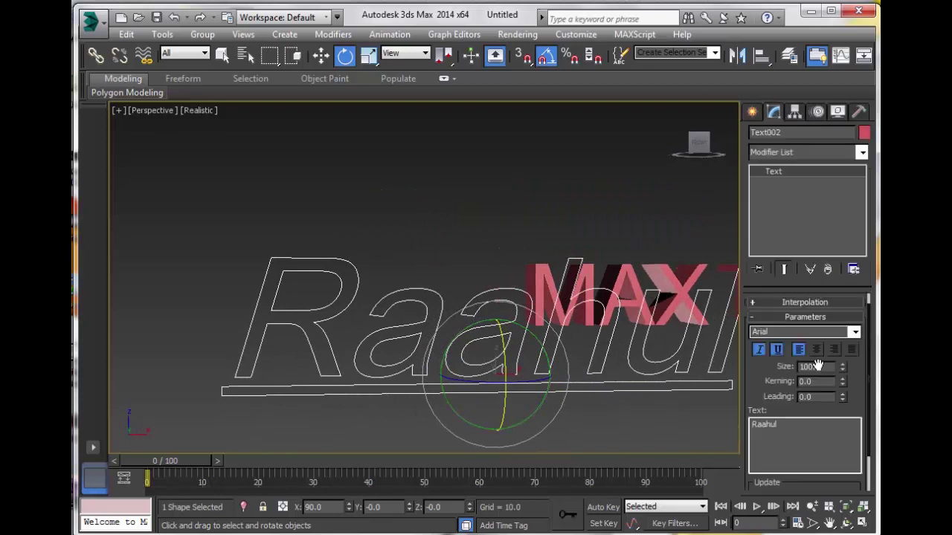
{"action": "left_click", "coordinate": [855, 333]}
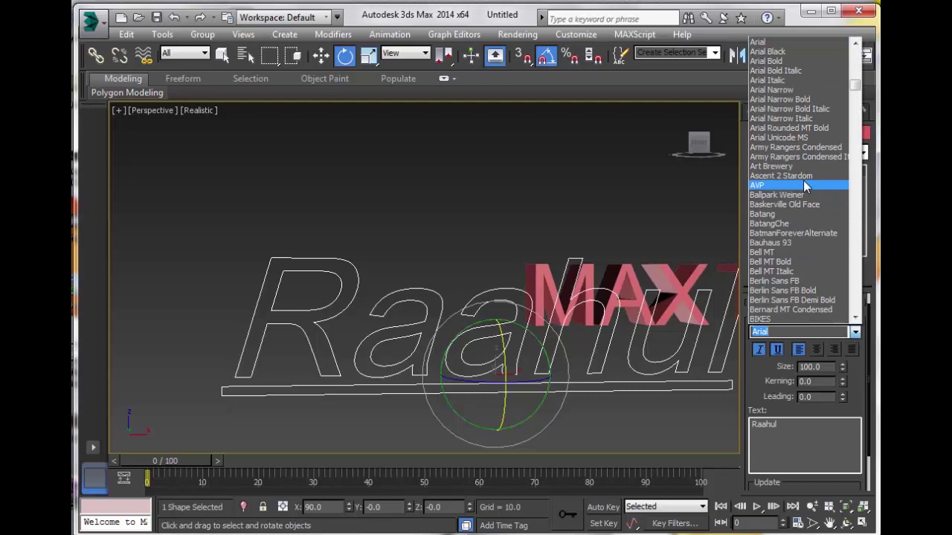
{"action": "left_click", "coordinate": [600, 433]}
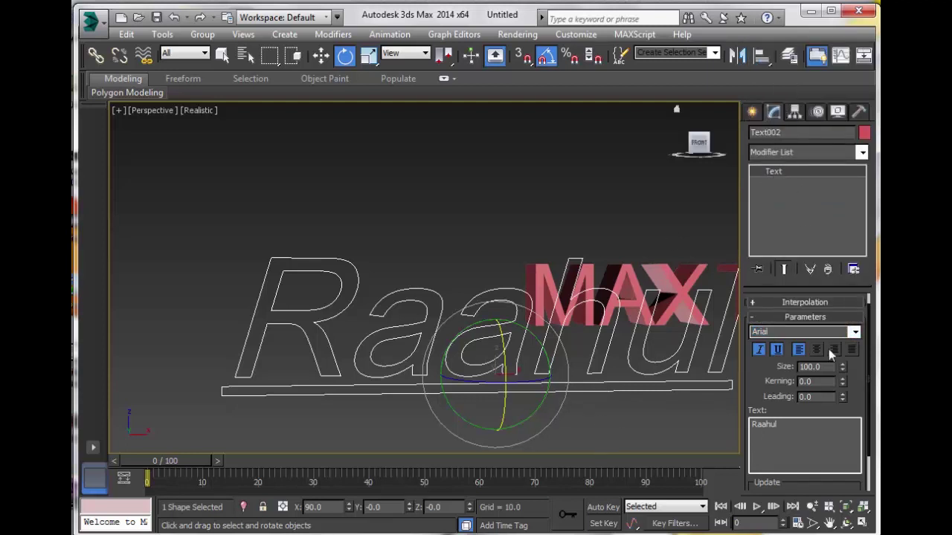
{"action": "left_click_drag", "start_coordinate": [855, 402], "coordinate": [855, 356]}
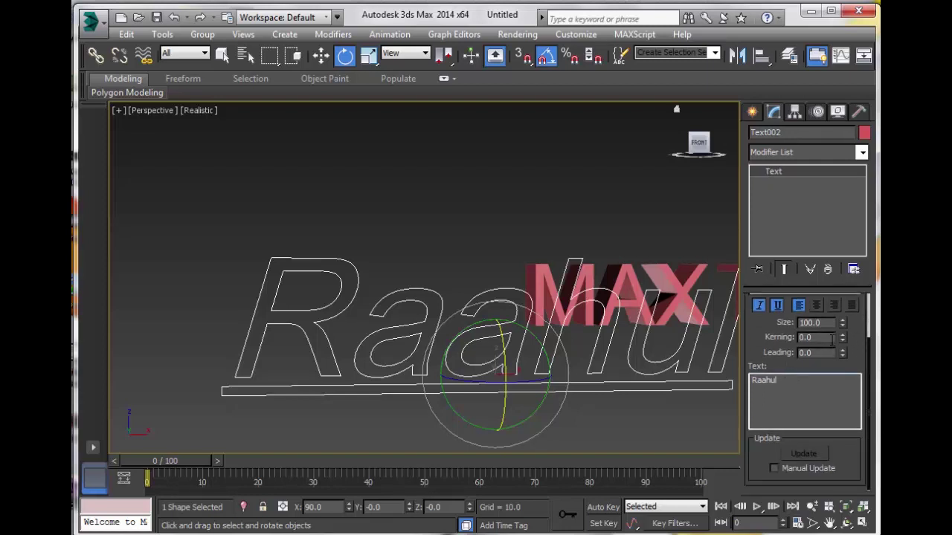
{"action": "mouse_move", "coordinate": [843, 324]}
{"action": "left_mouse_down"}
{"action": "mouse_move", "coordinate": [842, 342]}
{"action": "mouse_move", "coordinate": [843, 307]}
{"action": "mouse_move", "coordinate": [843, 338]}
{"action": "left_mouse_up"}
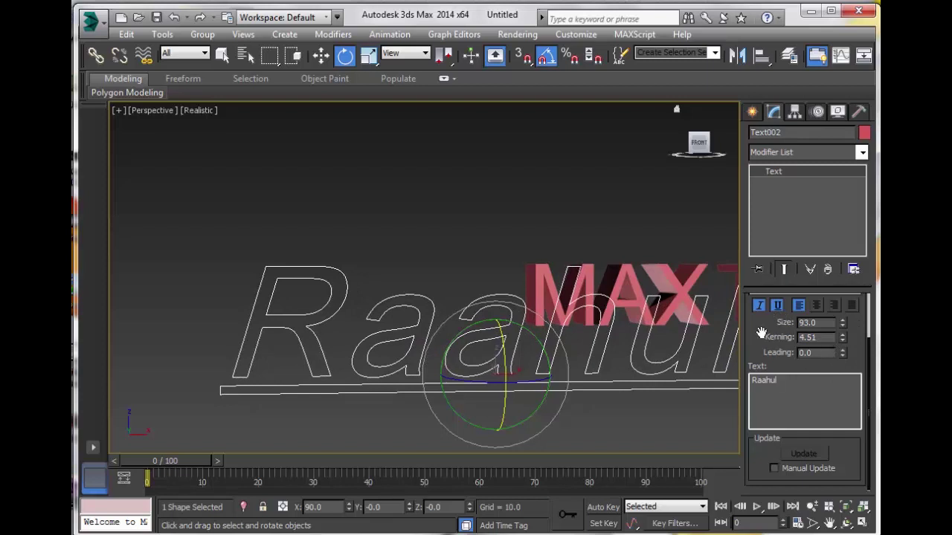
- Change the name text's font to AVP
{"action": "left_click_drag", "start_coordinate": [758, 334], "coordinate": [756, 388]}
{"action": "left_click", "coordinate": [855, 342]}
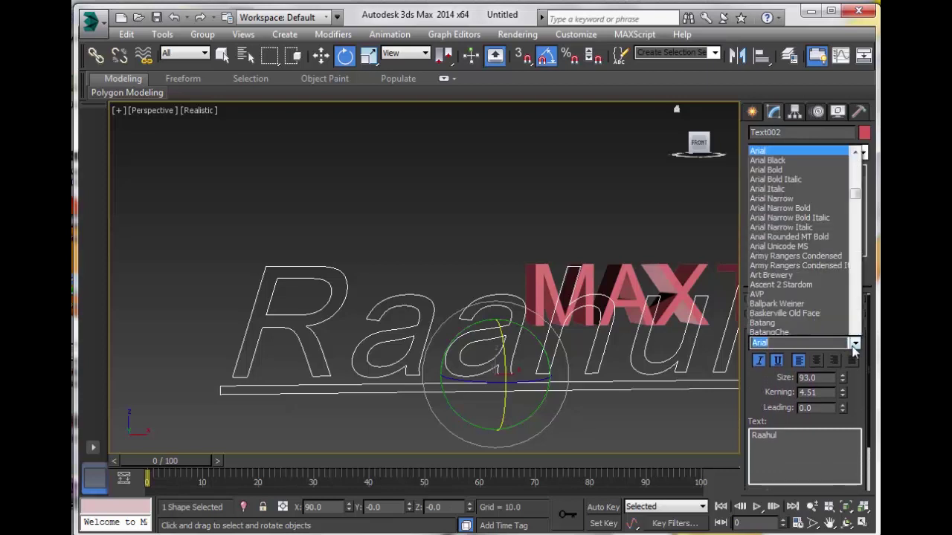
{"action": "left_click", "coordinate": [786, 196]}
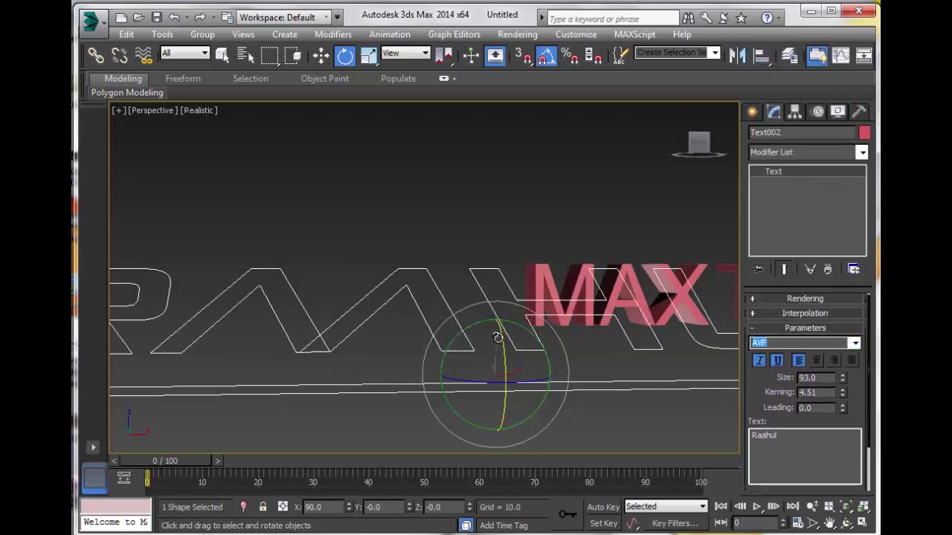
{"action": "scroll", "coordinate": [601, 336], "scroll_direction": "down", "scroll_amount": 3}
{"action": "scroll", "coordinate": [601, 336], "scroll_direction": "up", "scroll_amount": 2}
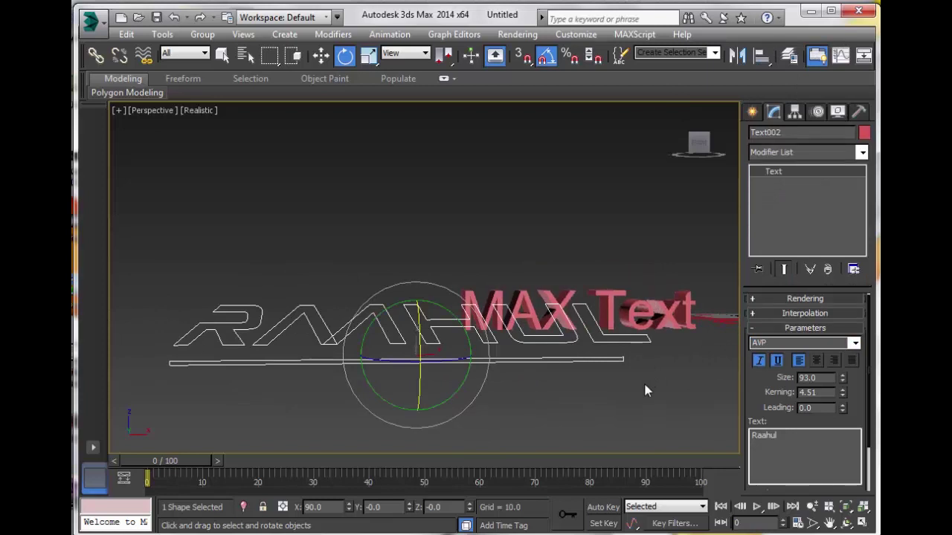
- Apply an Extrude modifier with an amount of 48.5 to the name text and deselect it
{"action": "left_click", "coordinate": [786, 152]}
{"action": "scroll", "coordinate": [781, 290], "scroll_direction": "down", "scroll_amount": 1}
{"action": "key", "text": "e"}
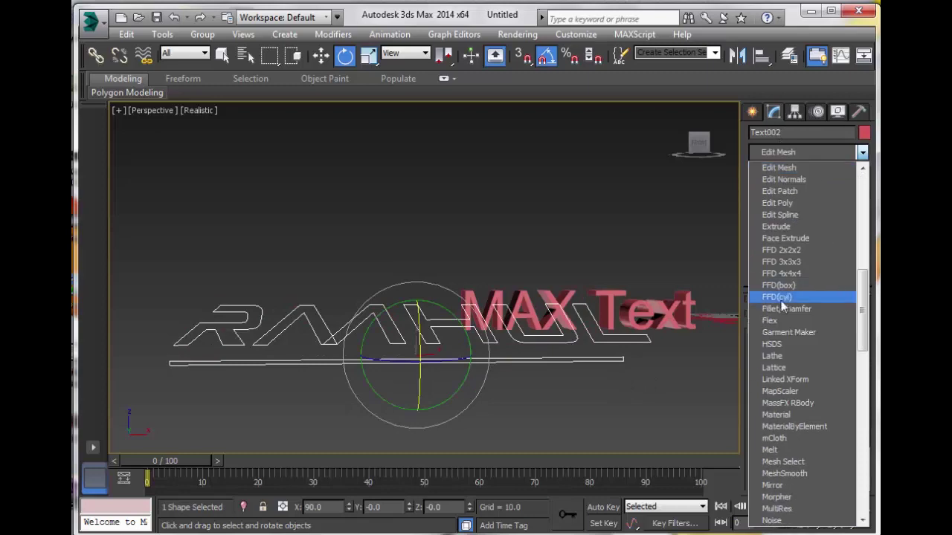
{"action": "left_click", "coordinate": [775, 226]}
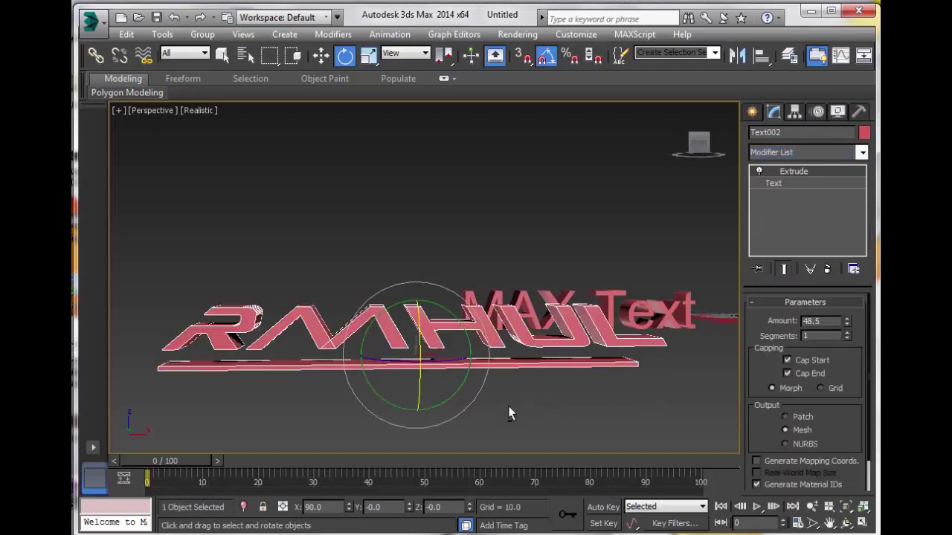
{"action": "middle_click_drag", "start_coordinate": [508, 406], "coordinate": [467, 414], "text": "alt"}
{"action": "left_click", "coordinate": [662, 364]}
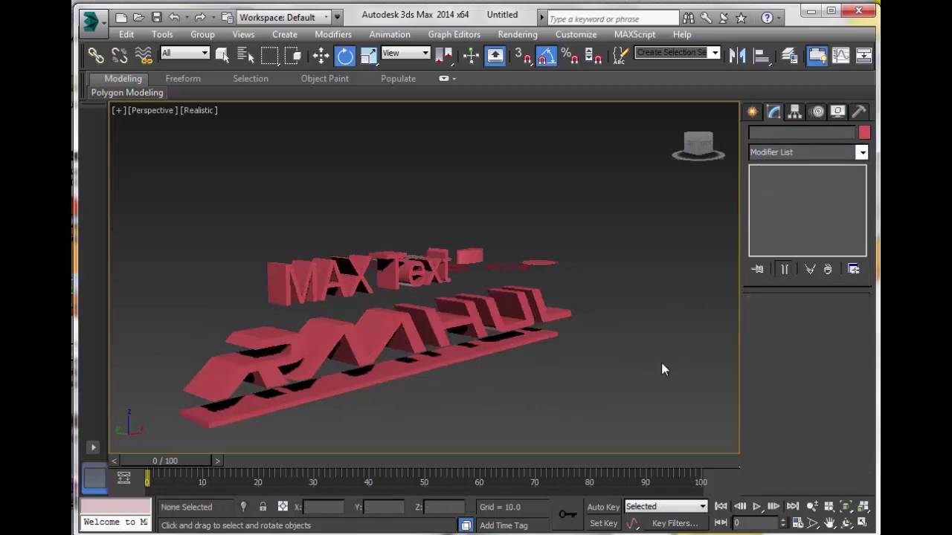
- Reselect the extruded name, turn off Show End Result, and compare its Text and Extrude levels in the modifier stack
{"action": "left_click", "coordinate": [504, 337]}
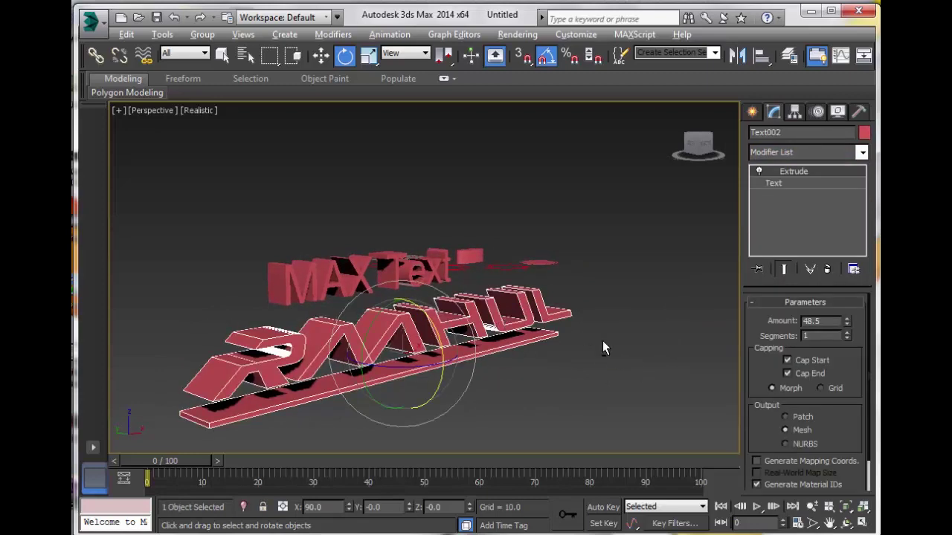
{"action": "middle_click_drag", "start_coordinate": [603, 340], "coordinate": [529, 334], "text": "alt"}
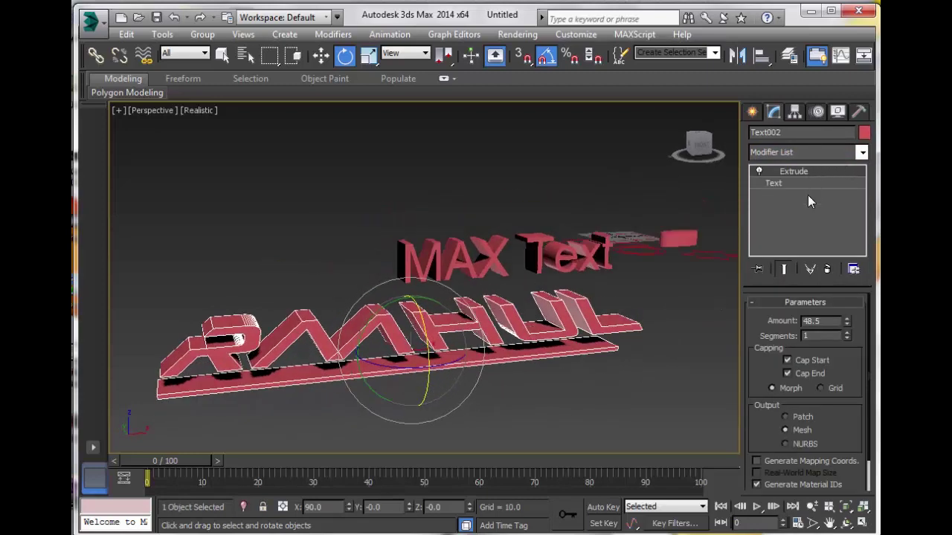
{"action": "left_click", "coordinate": [783, 185]}
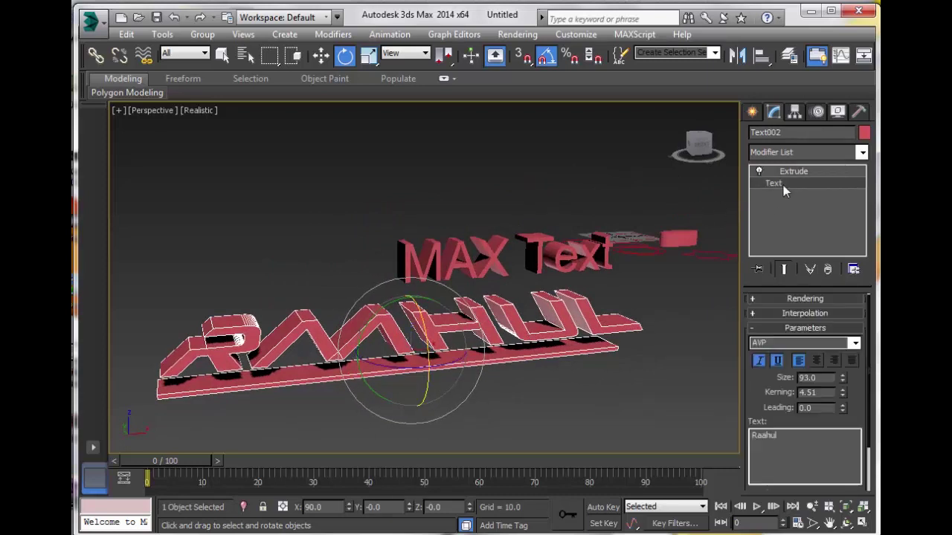
{"action": "left_click", "coordinate": [784, 270]}
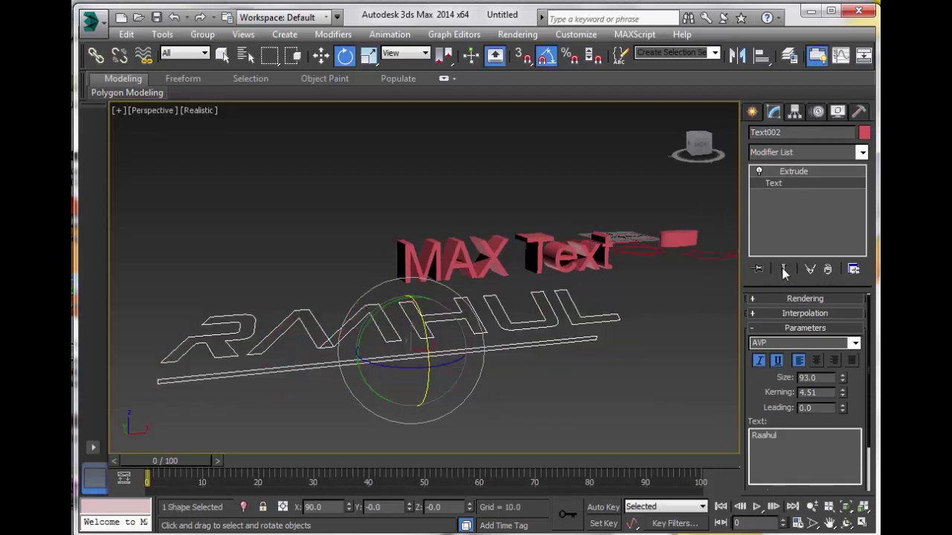
{"action": "left_click", "coordinate": [801, 171]}
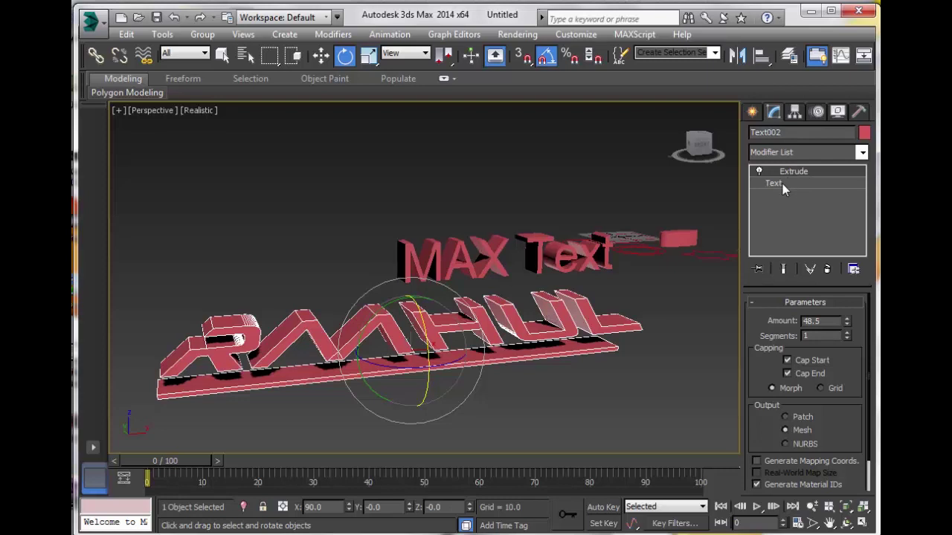
{"action": "left_click", "coordinate": [782, 184]}
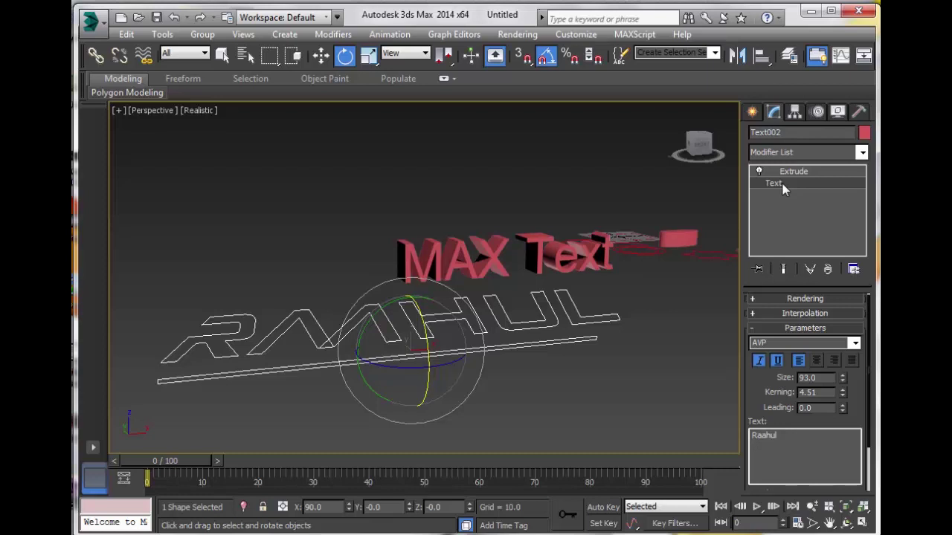
- Select all objects in the scene and move them away from the home grid to clear the drawing area
{"action": "left_click", "coordinate": [621, 356]}
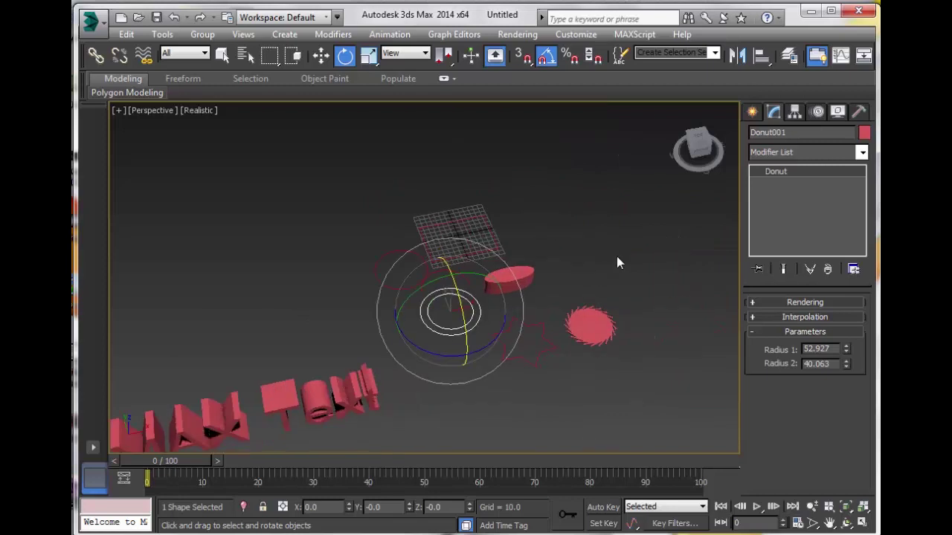
{"action": "left_click", "coordinate": [556, 285]}
{"action": "key", "text": "ctrl+a"}
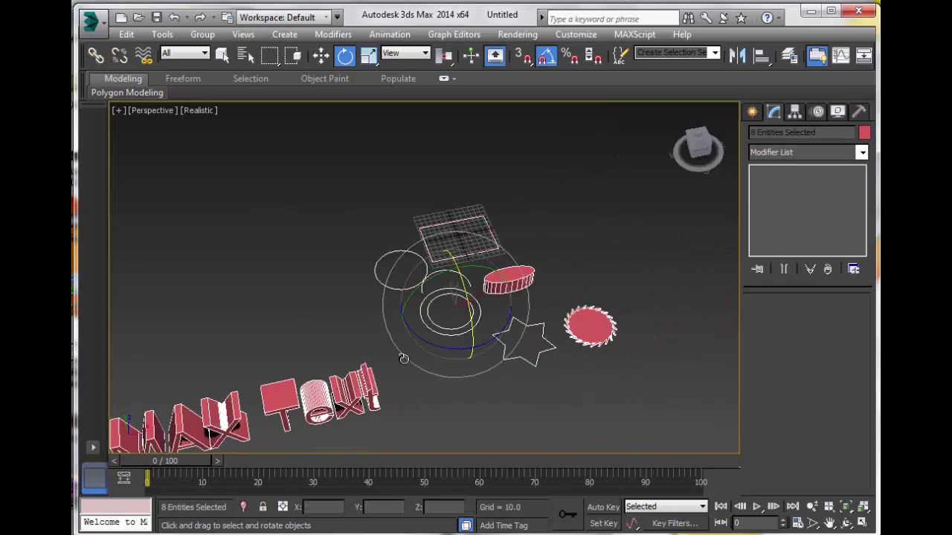
{"action": "scroll", "coordinate": [451, 339], "scroll_direction": "down", "scroll_amount": 2}
{"action": "key", "text": "w"}
{"action": "left_click_drag", "start_coordinate": [438, 279], "coordinate": [388, 45]}
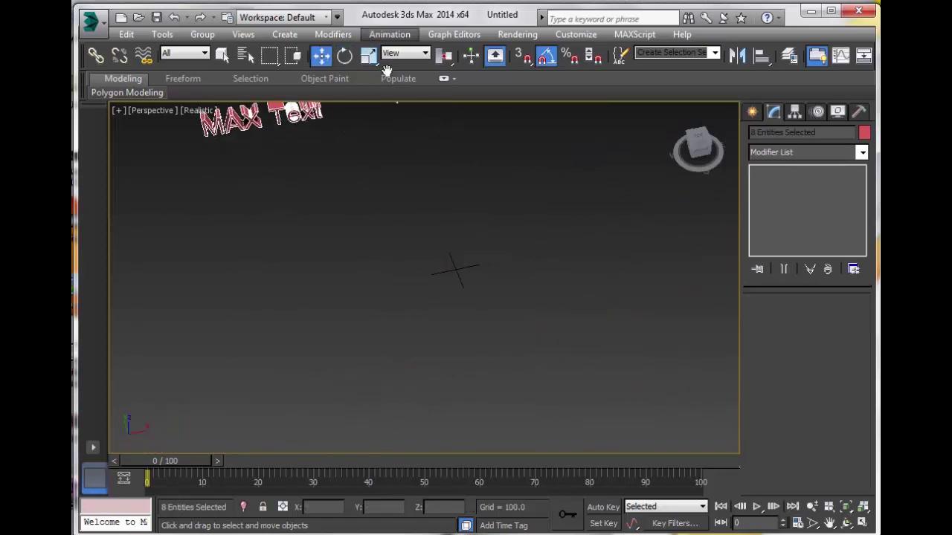
{"action": "scroll", "coordinate": [475, 274], "scroll_direction": "up", "scroll_amount": 5}
- Draw an open zigzag Line spline with five corner points across the grid
{"action": "left_click", "coordinate": [752, 111]}
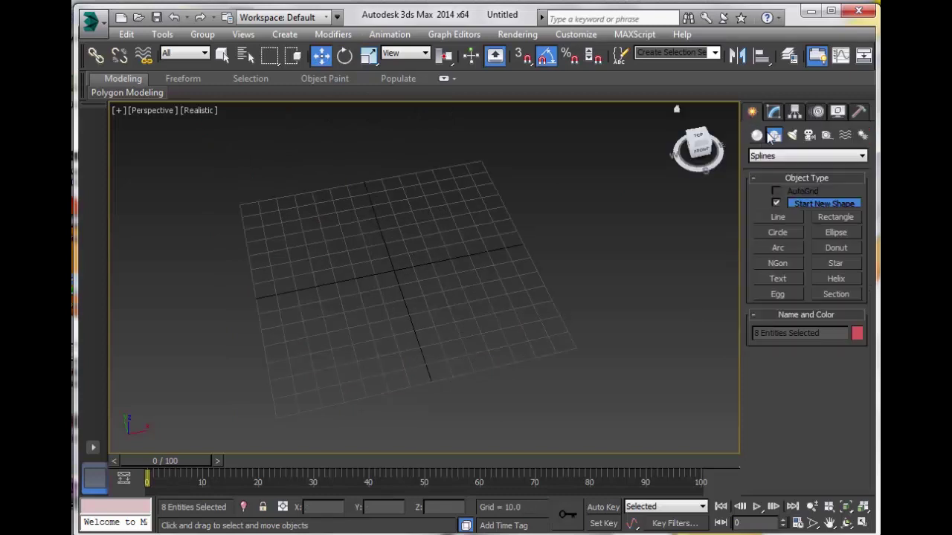
{"action": "left_click", "coordinate": [777, 217]}
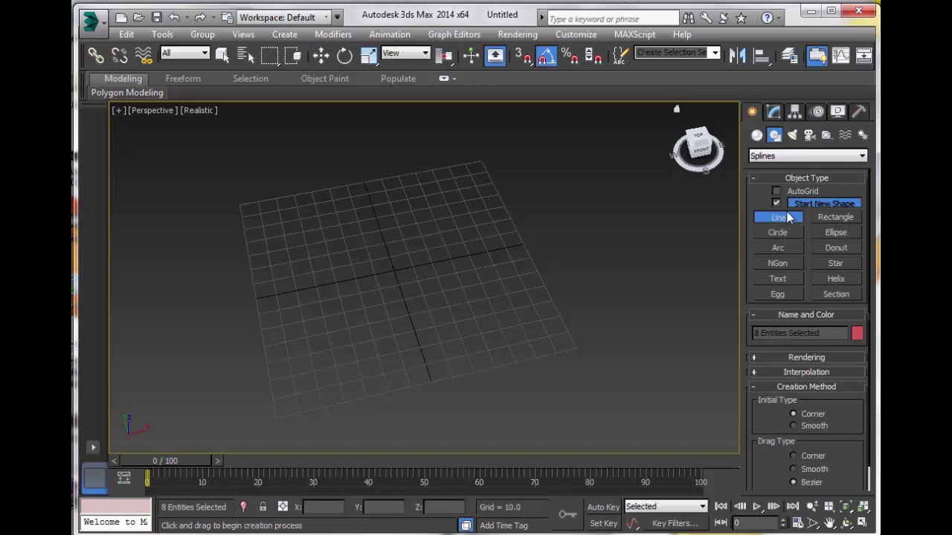
{"action": "left_click", "coordinate": [260, 325]}
{"action": "left_click", "coordinate": [307, 240]}
{"action": "left_click", "coordinate": [387, 317]}
{"action": "left_click", "coordinate": [447, 199]}
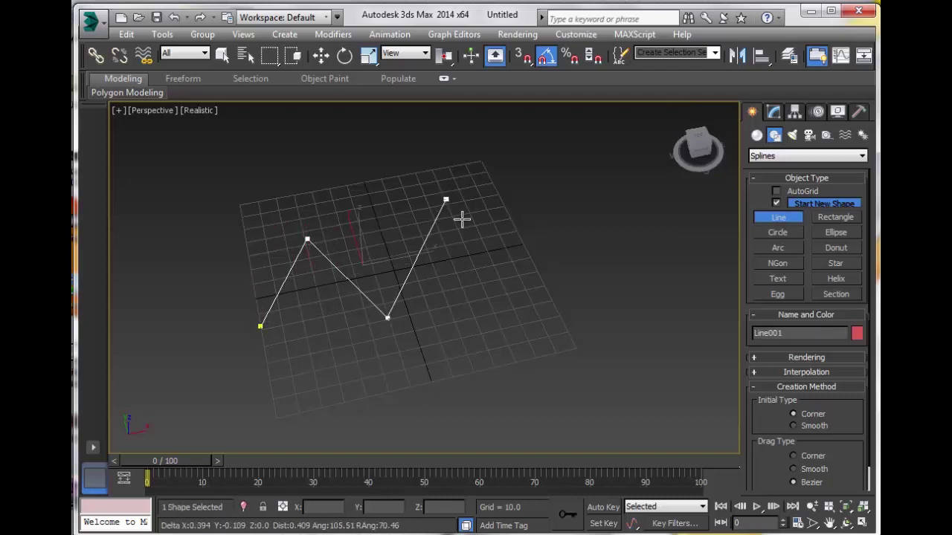
{"action": "left_click", "coordinate": [530, 284]}
{"action": "right_click", "coordinate": [530, 285]}
{"action": "right_click", "coordinate": [644, 343]}
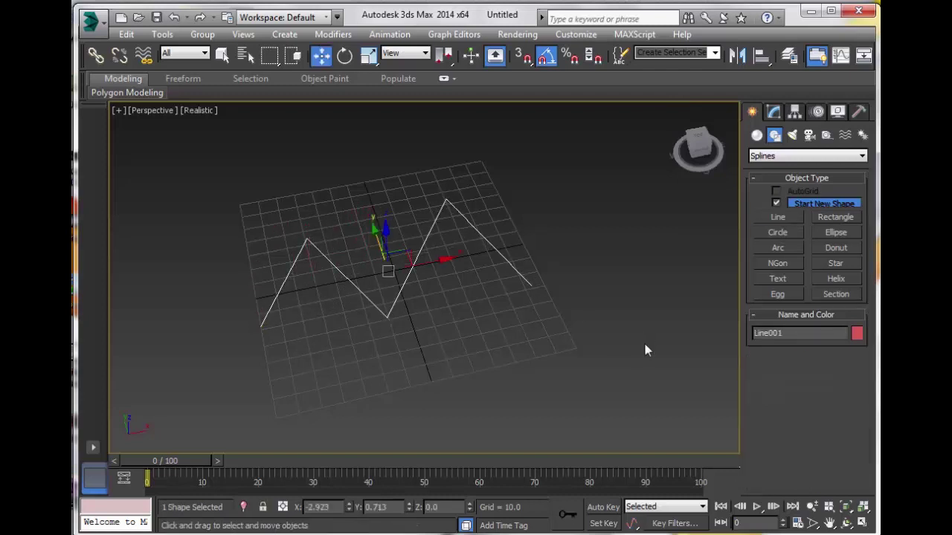
- Delete the zigzag line from the grid
{"action": "left_click", "coordinate": [531, 331]}
{"action": "left_click", "coordinate": [276, 297]}
{"action": "key", "text": "Delete"}
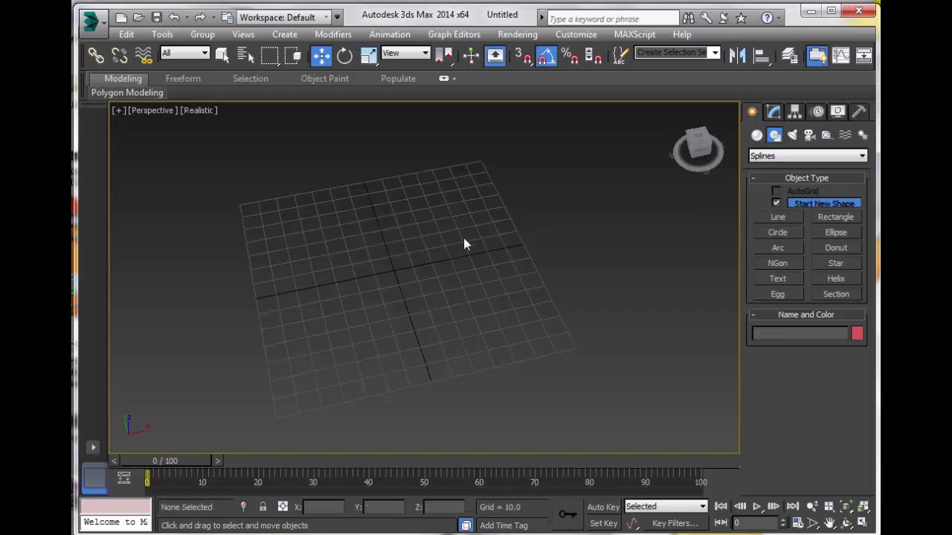
- Draw an open S-shaped Line spline across the grid with three points and a Bezier curve through the middle one
{"action": "left_click", "coordinate": [777, 218]}
{"action": "left_click", "coordinate": [248, 332]}
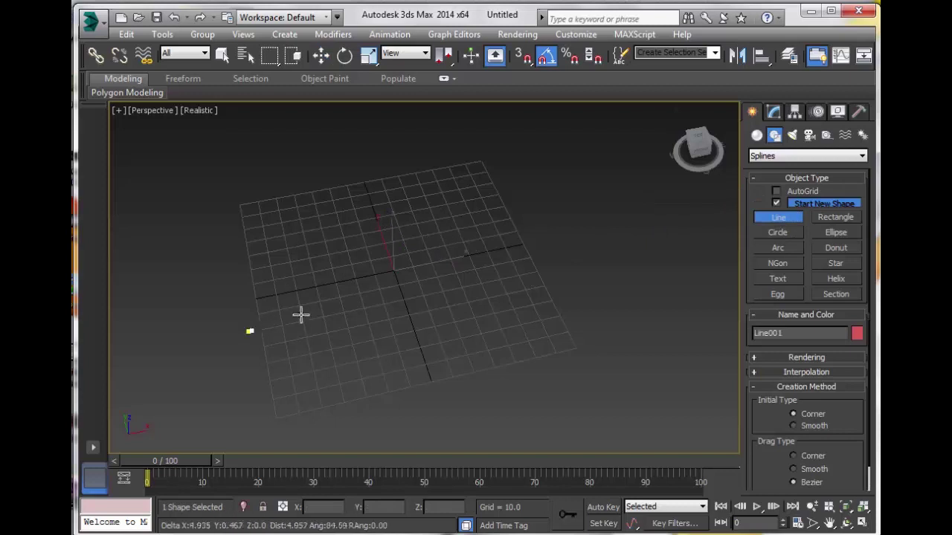
{"action": "left_click_drag", "start_coordinate": [425, 283], "coordinate": [516, 325]}
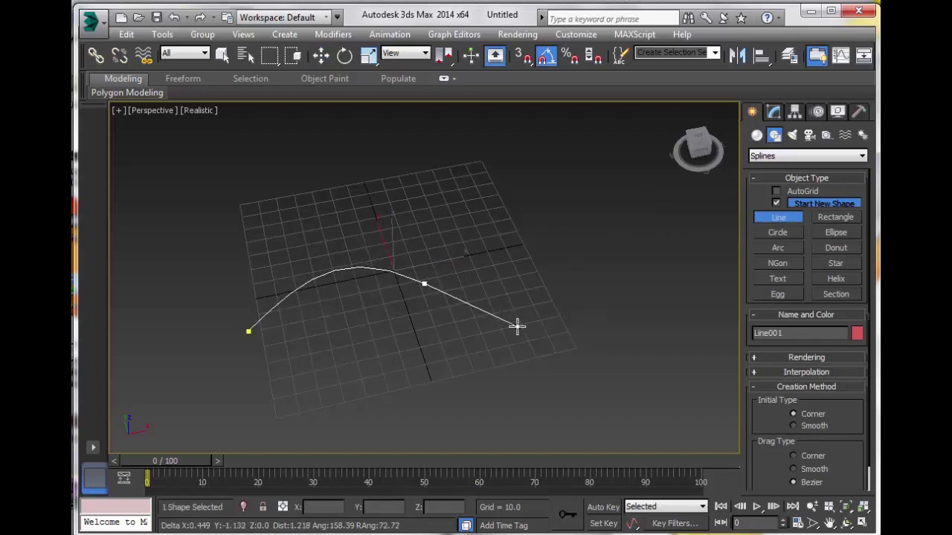
{"action": "left_click", "coordinate": [581, 223]}
{"action": "right_click", "coordinate": [580, 222]}
{"action": "right_click", "coordinate": [633, 267]}
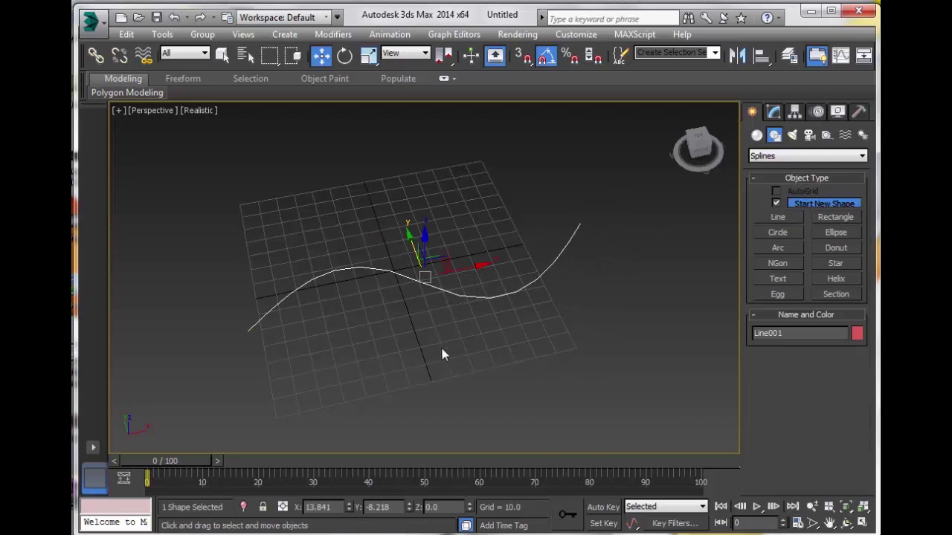
{"action": "middle_click_drag", "start_coordinate": [427, 355], "coordinate": [368, 351], "text": "alt"}
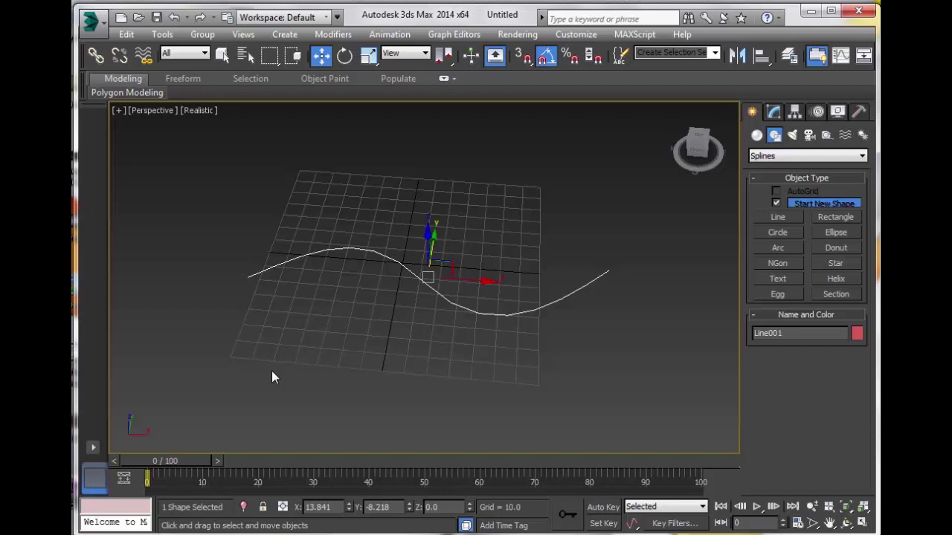
- Delete the S-shaped curved line from the grid
{"action": "key", "text": "Delete"}
{"action": "middle_click_drag", "start_coordinate": [271, 377], "coordinate": [418, 342], "text": "alt"}
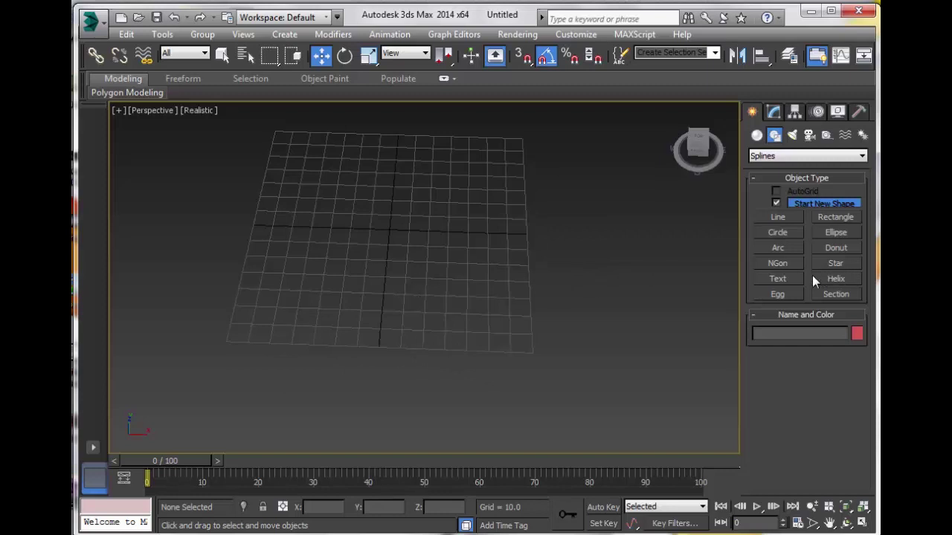
- Start the Line tool and switch from the Perspective view to a maximized Left viewport
{"action": "left_click", "coordinate": [778, 218]}
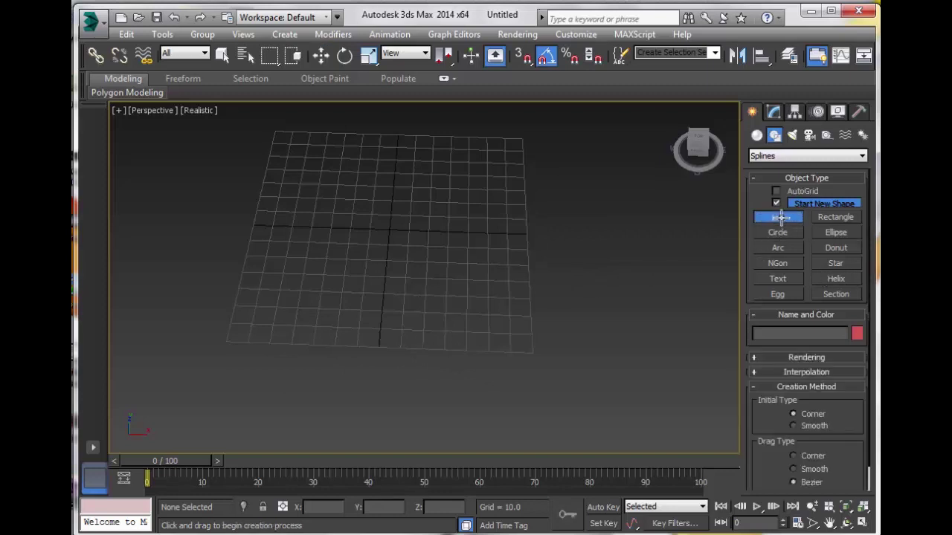
{"action": "key", "text": "alt+w"}
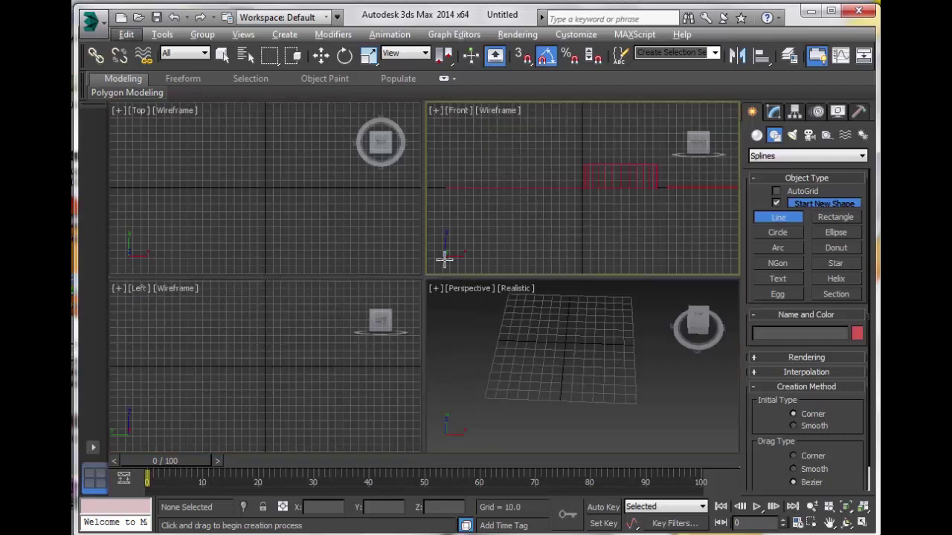
{"action": "right_click", "coordinate": [269, 365]}
{"action": "key", "text": "alt+w"}
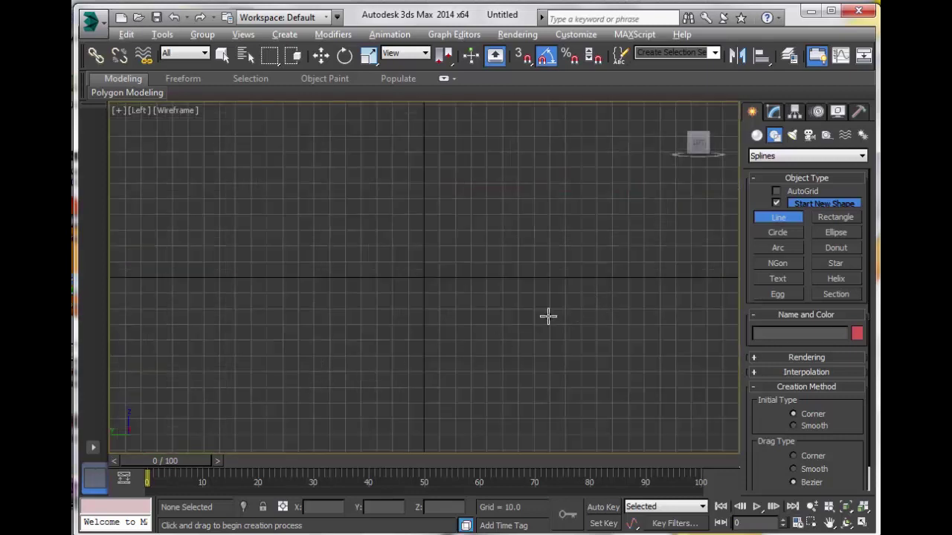
{"action": "scroll", "coordinate": [548, 317], "scroll_direction": "up", "scroll_amount": 2}
{"action": "middle_click_drag", "start_coordinate": [370, 317], "coordinate": [381, 334]}
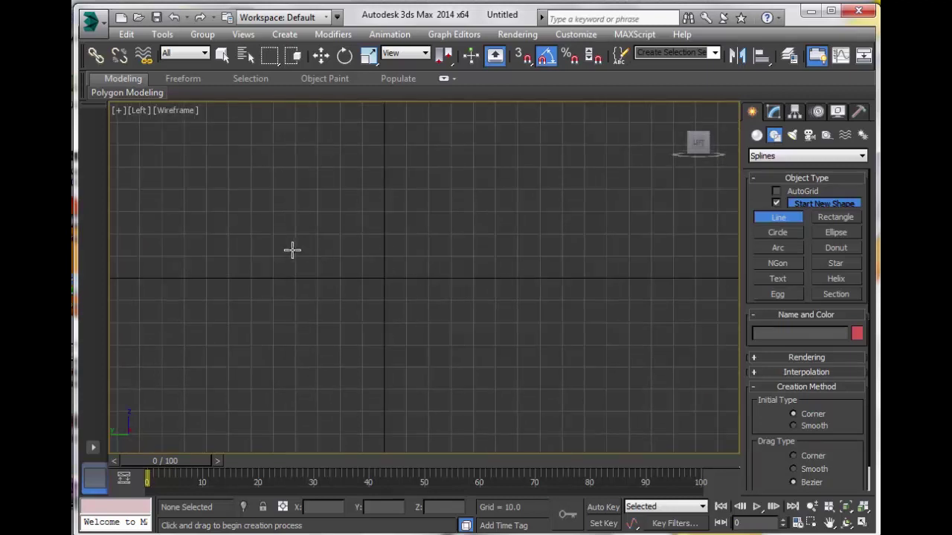
- Draw an open Line profile with six corner points, stepping down from the upper left to the grid origin
{"action": "left_click", "coordinate": [246, 170]}
{"action": "left_click", "coordinate": [216, 197]}
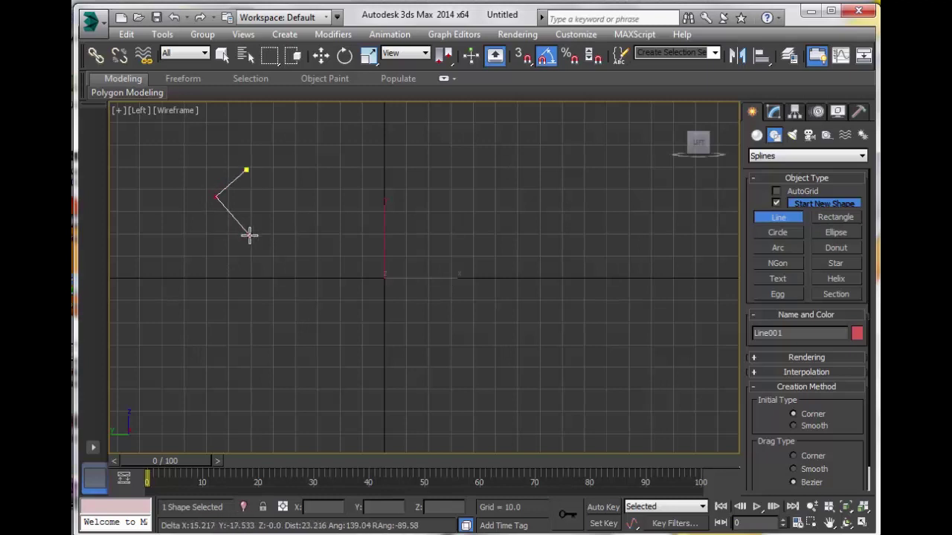
{"action": "left_click", "coordinate": [250, 235]}
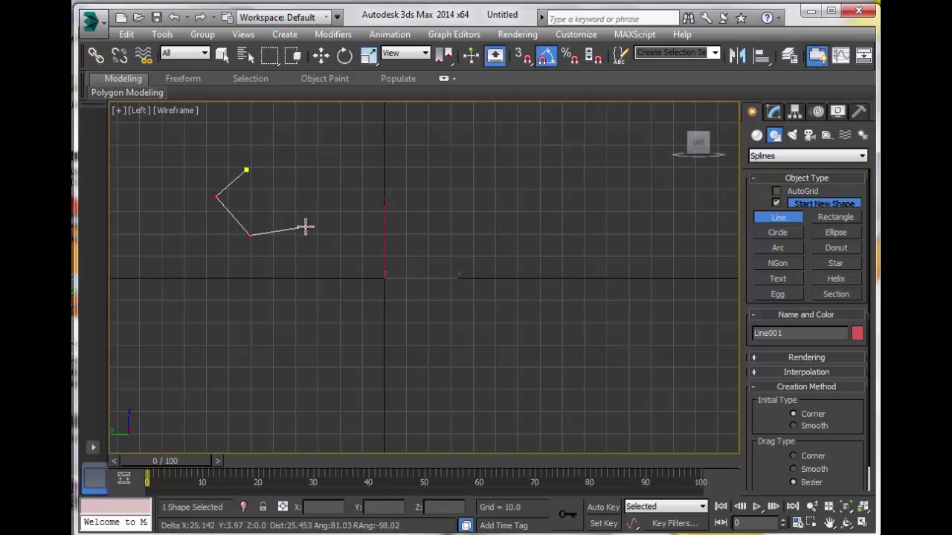
{"action": "left_click", "coordinate": [303, 234]}
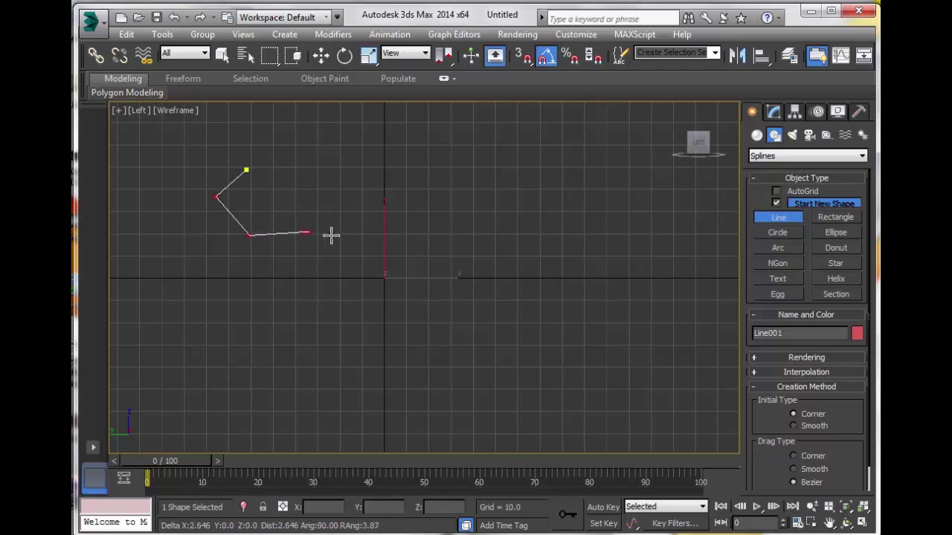
{"action": "left_click", "coordinate": [350, 275]}
{"action": "left_click", "coordinate": [384, 277]}
{"action": "right_click", "coordinate": [448, 274]}
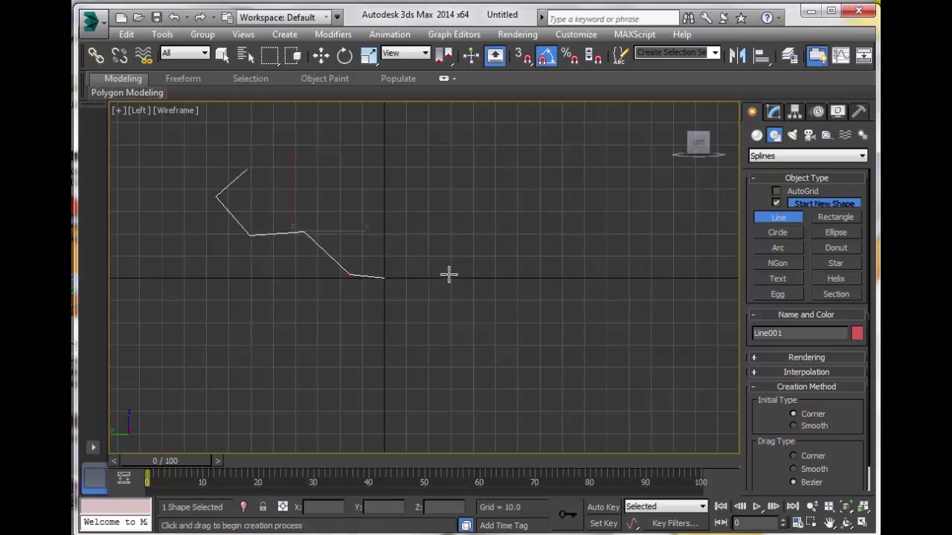
- Edit the profile line at Vertex level with the Move tool, selecting and deselecting its third vertex
{"action": "key", "text": "w"}
{"action": "key", "text": "1"}
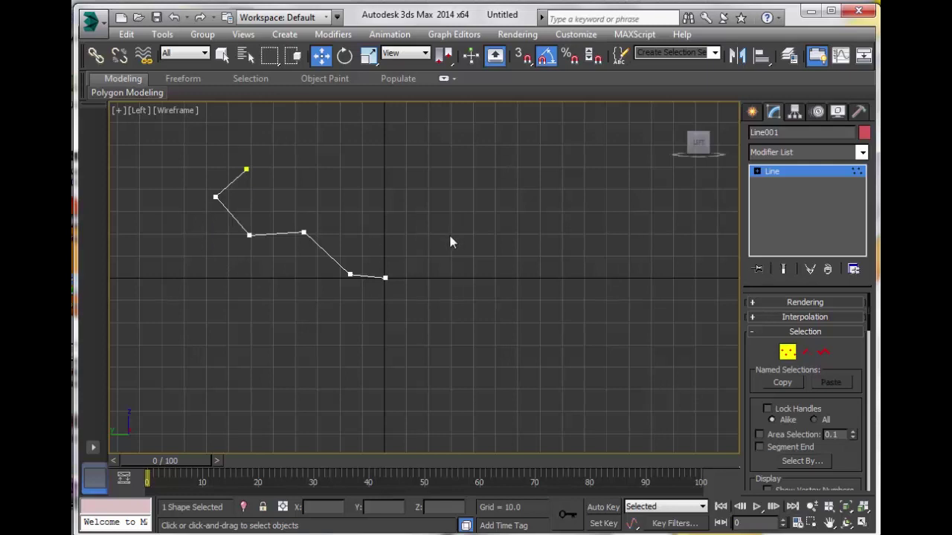
{"action": "left_click", "coordinate": [249, 235]}
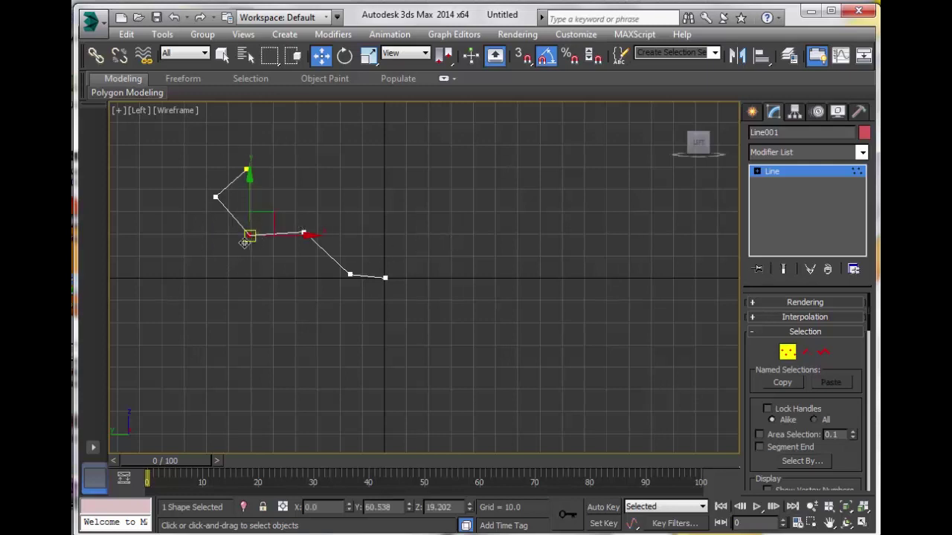
{"action": "left_click", "coordinate": [397, 221]}
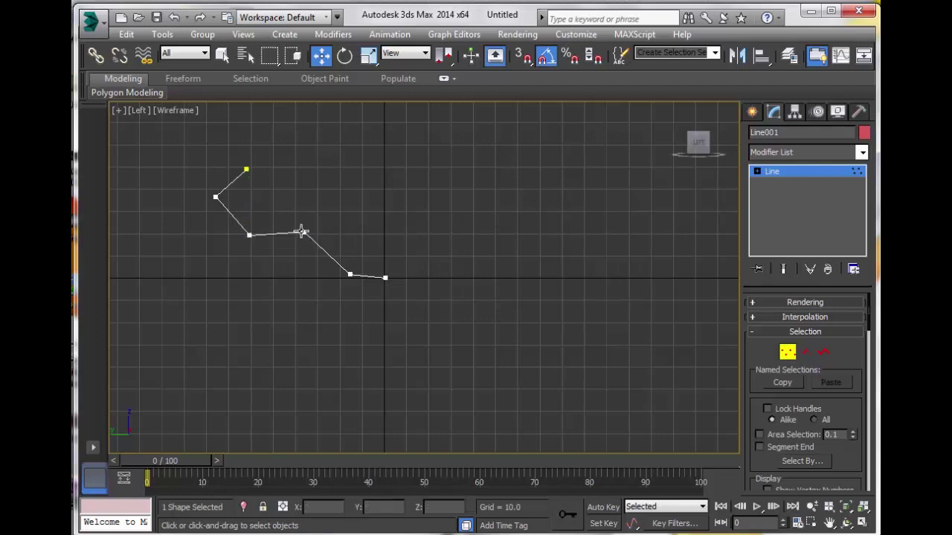
- Leave and re-enter the line's Vertex sub-object level to compare it with whole-object selection
{"action": "left_click", "coordinate": [787, 352]}
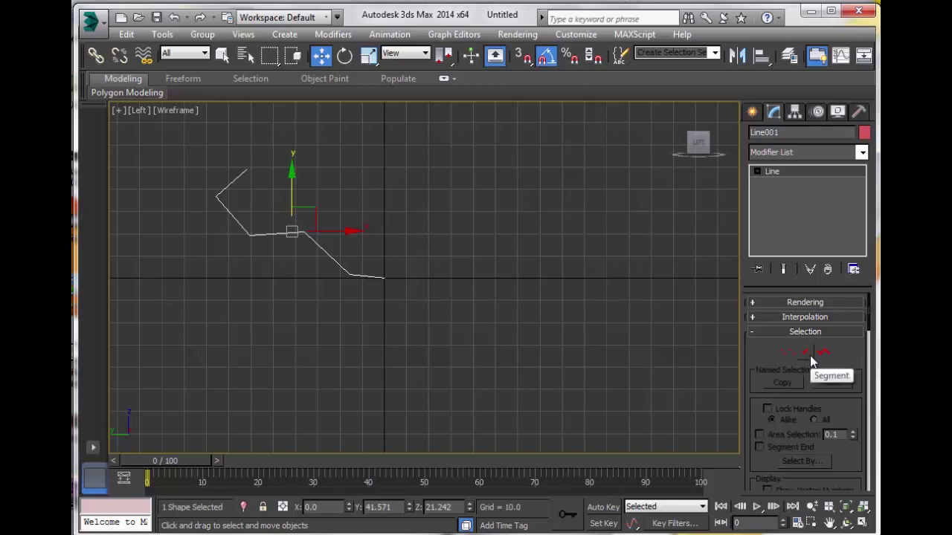
{"action": "left_click", "coordinate": [788, 353]}
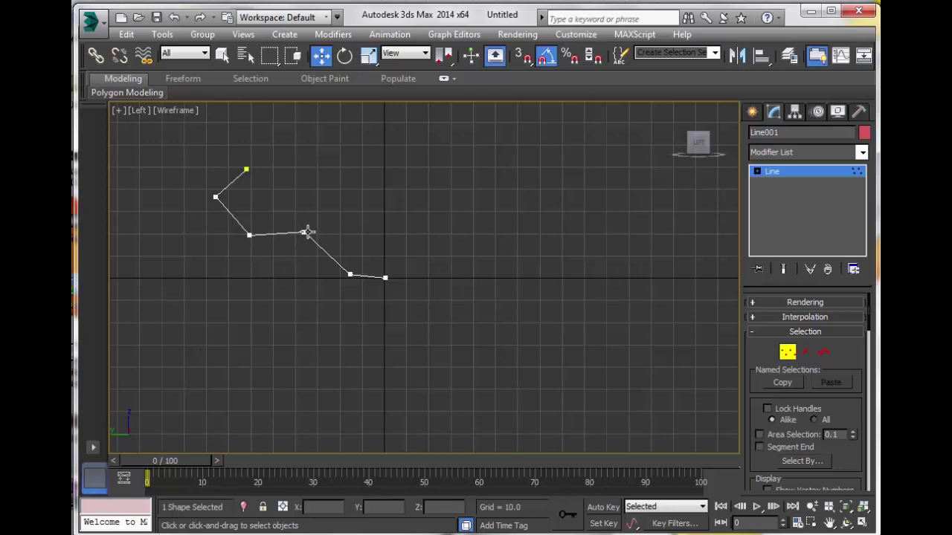
{"action": "left_click", "coordinate": [788, 353]}
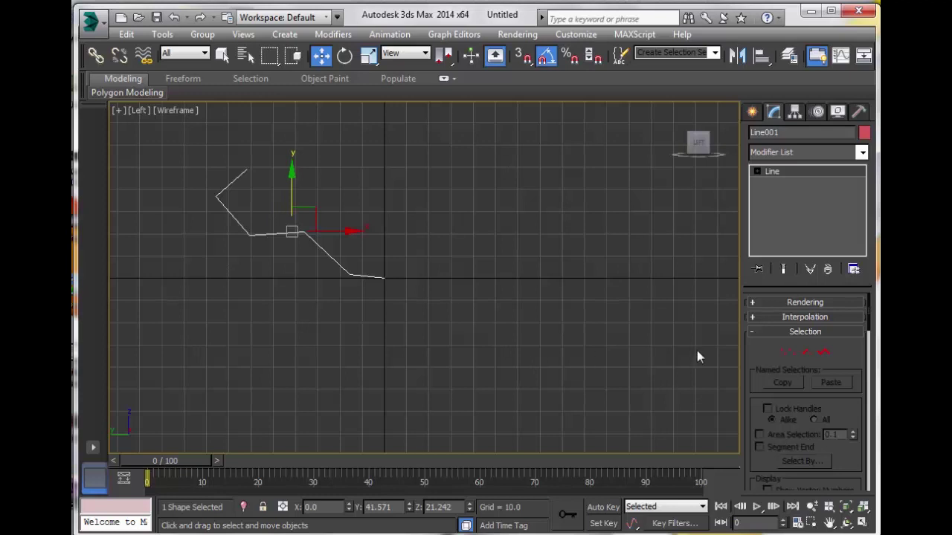
{"action": "left_click", "coordinate": [787, 352]}
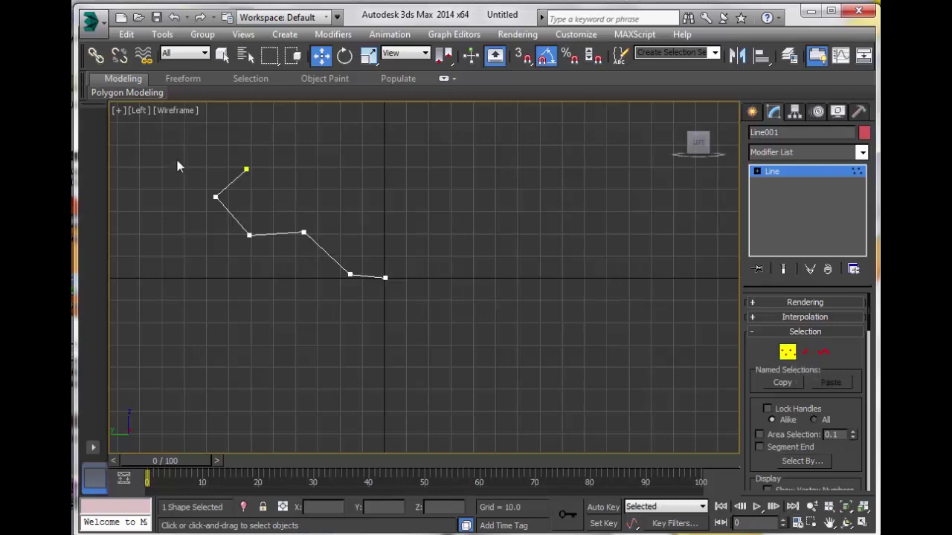
- Move the profile's second vertex inward, and lower the first two vertices together toward the third
{"action": "left_click_drag", "start_coordinate": [182, 182], "coordinate": [250, 161]}
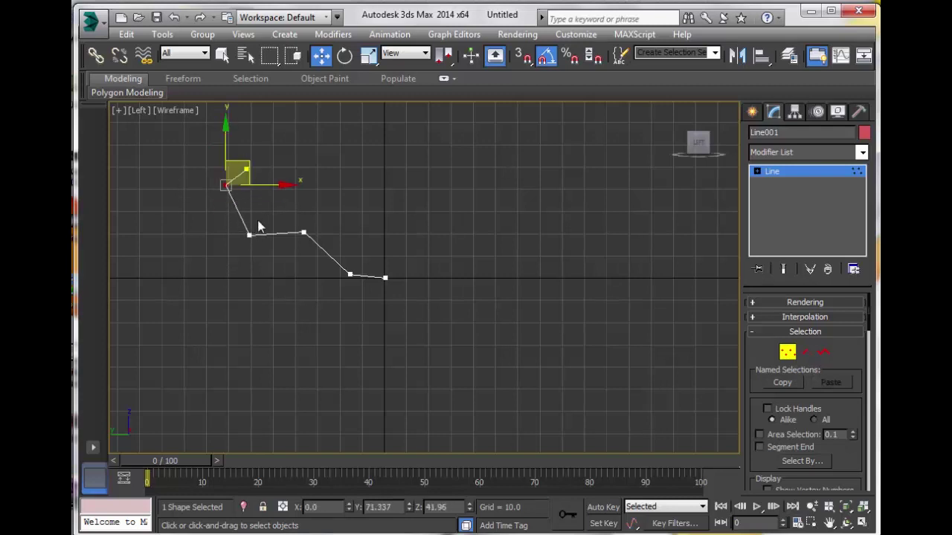
{"action": "left_click", "coordinate": [263, 183]}
{"action": "left_click", "coordinate": [246, 170]}
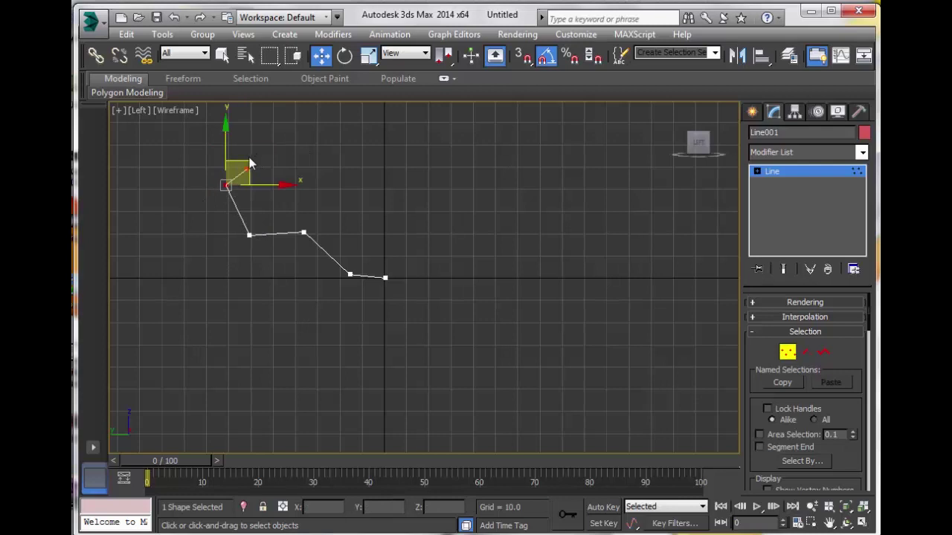
{"action": "left_click_drag", "start_coordinate": [251, 160], "coordinate": [239, 208]}
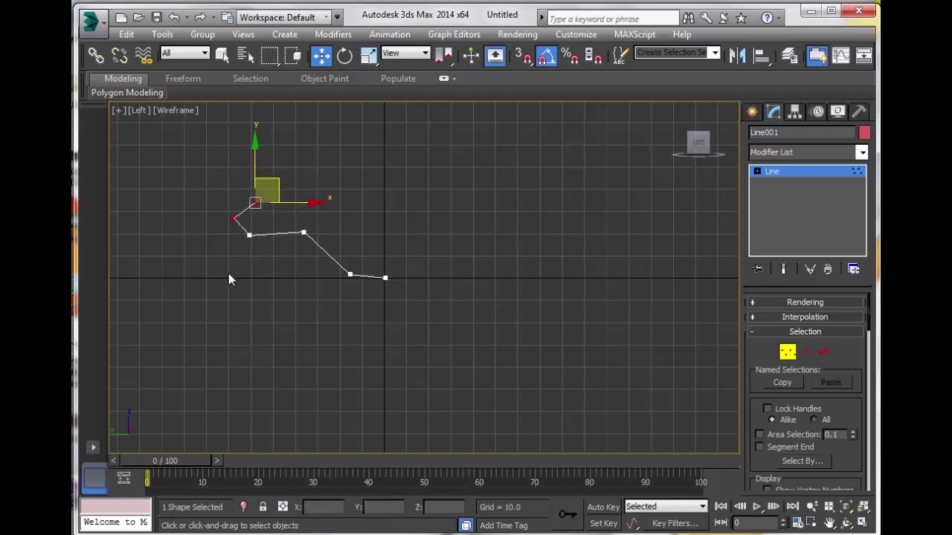
- Move the first four vertices closer to the horizontal axis and nudge the fifth toward the origin to flatten the profile
{"action": "left_click", "coordinate": [304, 234]}
{"action": "left_click_drag", "start_coordinate": [212, 185], "coordinate": [272, 241]}
{"action": "left_click_drag", "start_coordinate": [275, 182], "coordinate": [329, 233]}
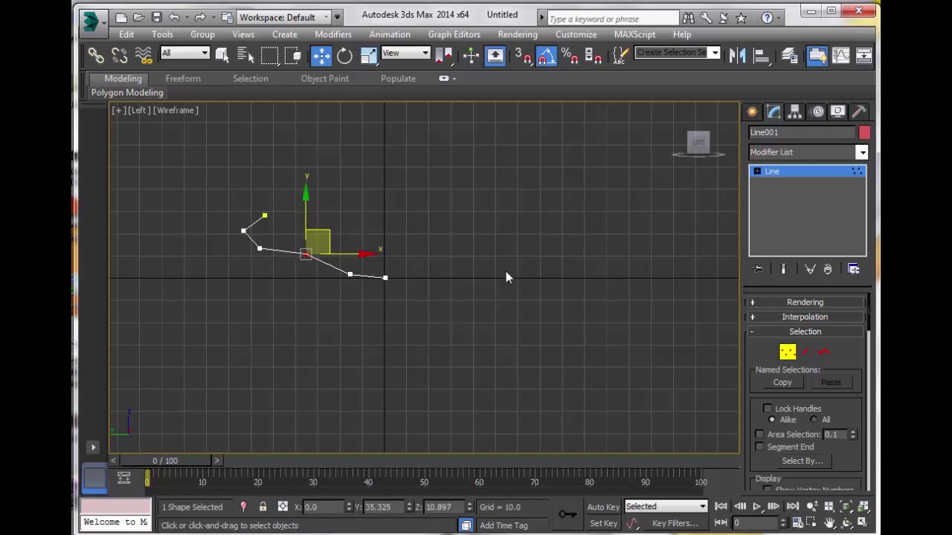
{"action": "left_click", "coordinate": [507, 268]}
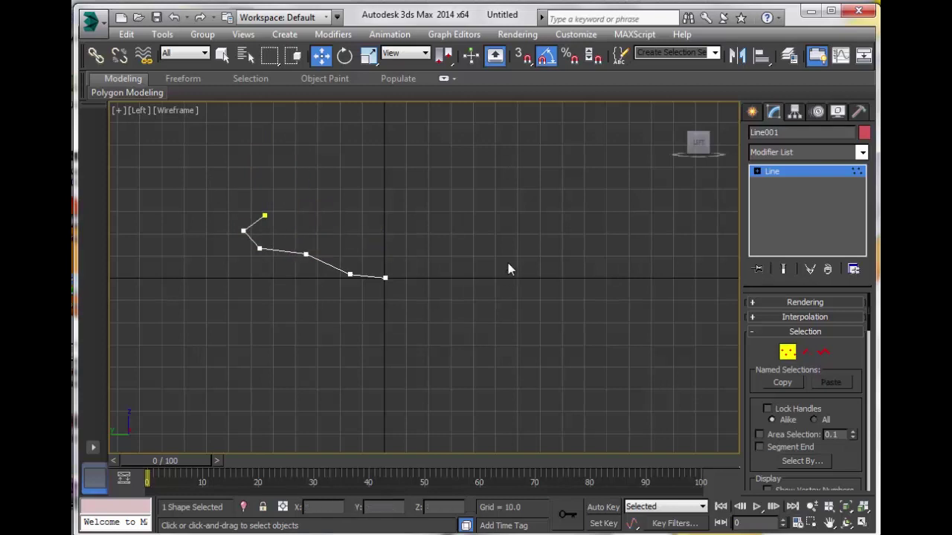
{"action": "left_click", "coordinate": [350, 274]}
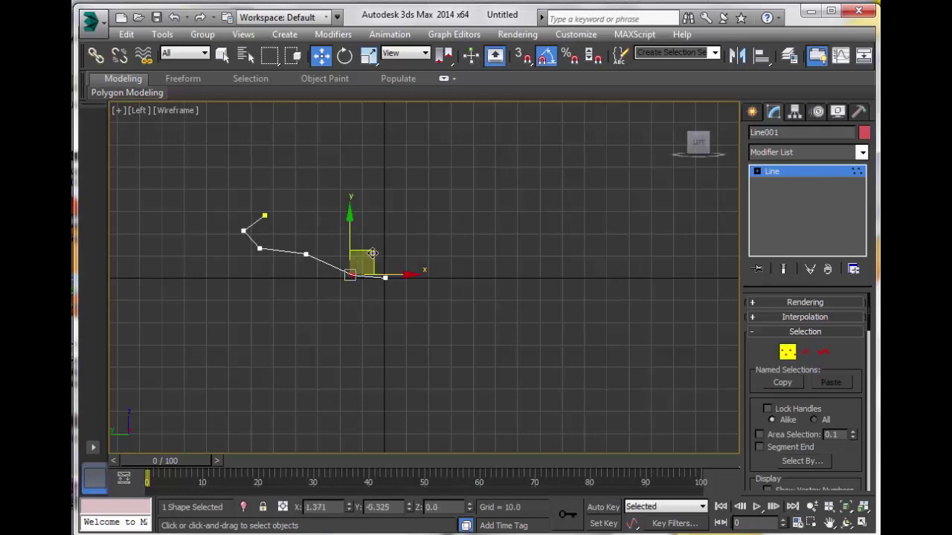
{"action": "left_click_drag", "start_coordinate": [372, 254], "coordinate": [375, 254]}
{"action": "left_click", "coordinate": [502, 283]}
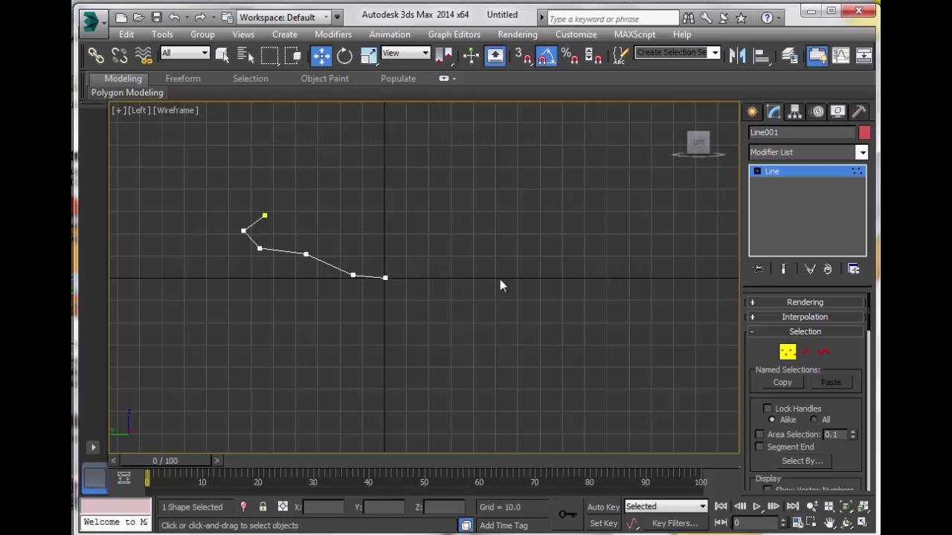
- Select all six vertices of the profile line and convert them from Corner to Smooth
{"action": "left_click_drag", "start_coordinate": [543, 169], "coordinate": [148, 365]}
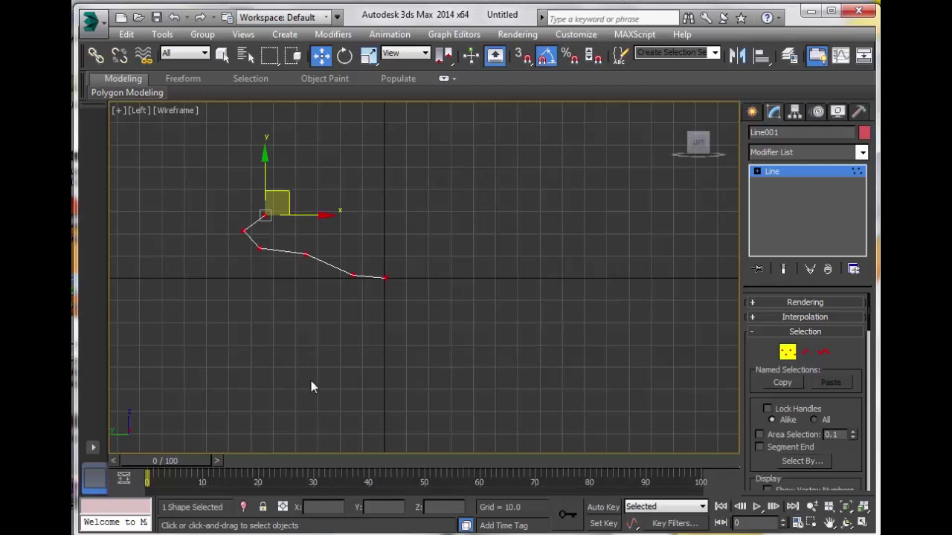
{"action": "right_click", "coordinate": [273, 253]}
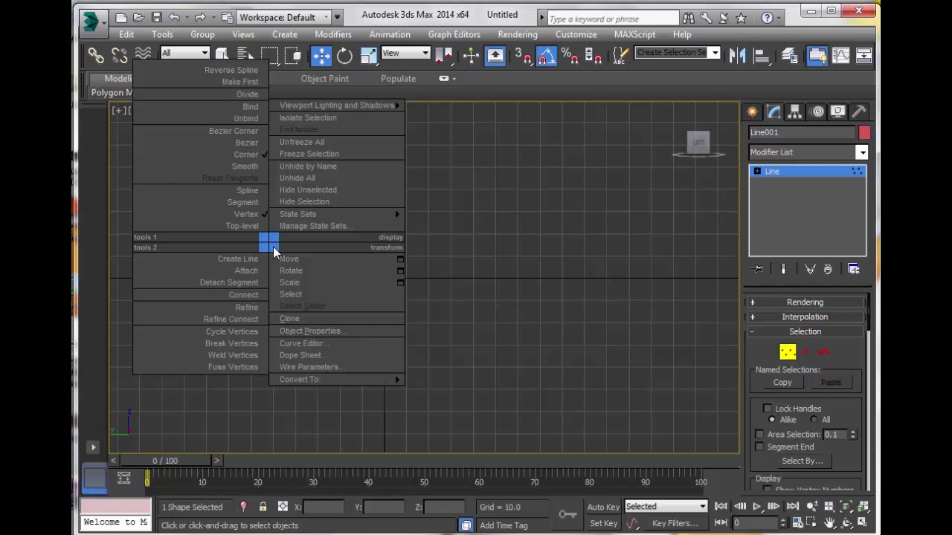
{"action": "left_click", "coordinate": [239, 168]}
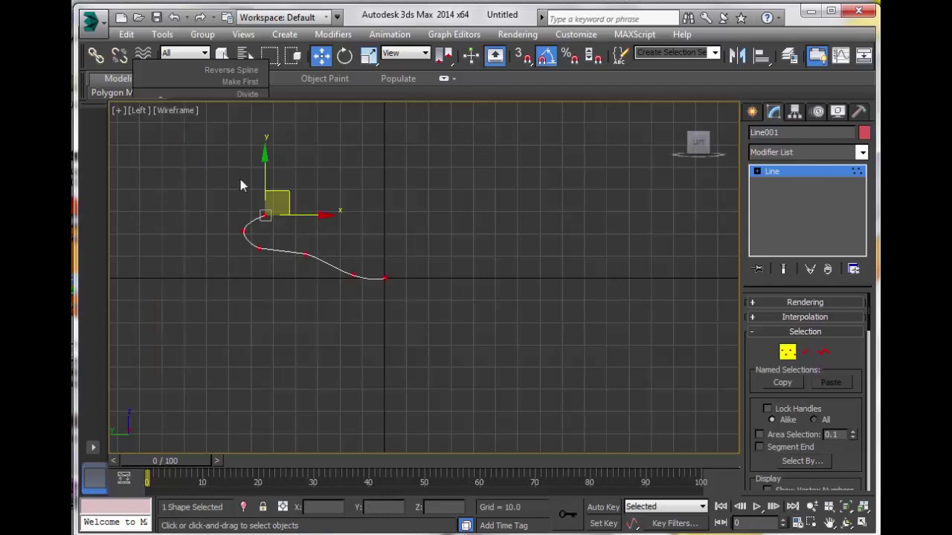
{"action": "left_click", "coordinate": [512, 226]}
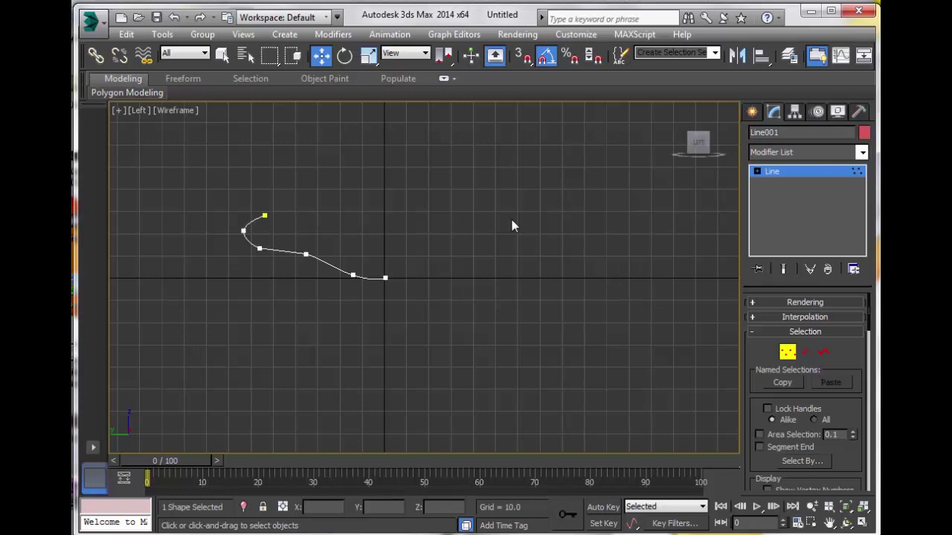
{"action": "key", "text": "ctrl+a"}
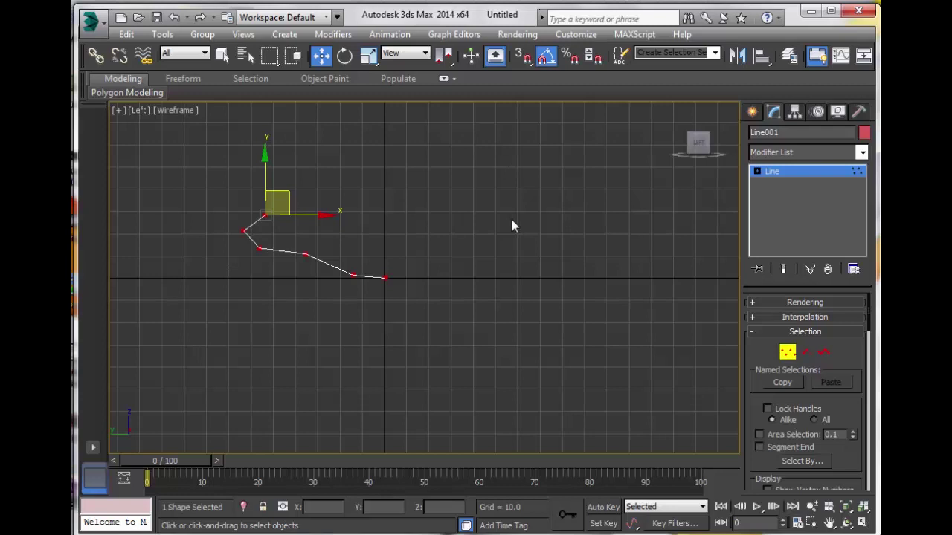
- Nudge the profile's fifth vertex slightly upward and away from the origin so the curve meets the horizontal axis smoothly
{"action": "scroll", "coordinate": [302, 287], "scroll_direction": "up", "scroll_amount": 3}
{"action": "middle_click_drag", "start_coordinate": [302, 287], "coordinate": [516, 378]}
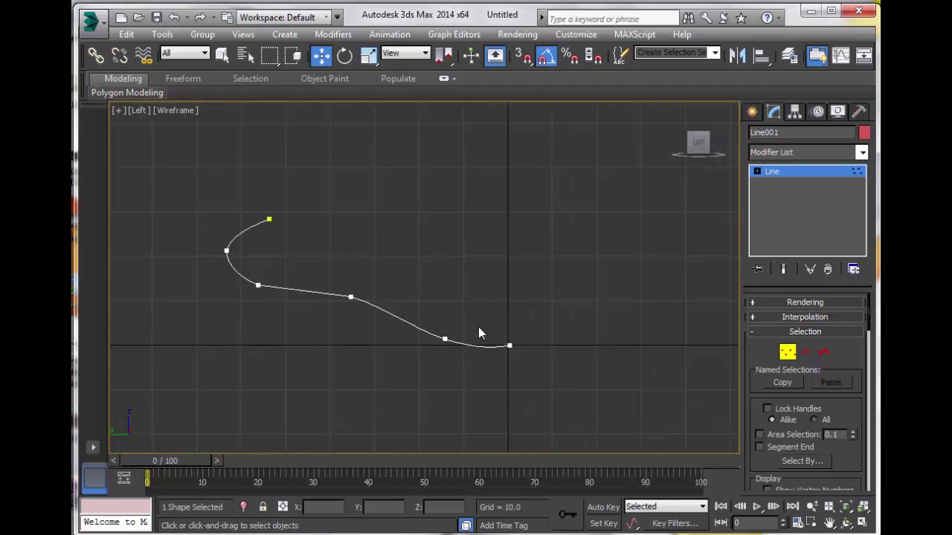
{"action": "left_click_drag", "start_coordinate": [430, 369], "coordinate": [431, 369]}
{"action": "left_click", "coordinate": [588, 369]}
{"action": "scroll", "coordinate": [588, 369], "scroll_direction": "up", "scroll_amount": 3}
{"action": "middle_click_drag", "start_coordinate": [504, 355], "coordinate": [668, 391]}
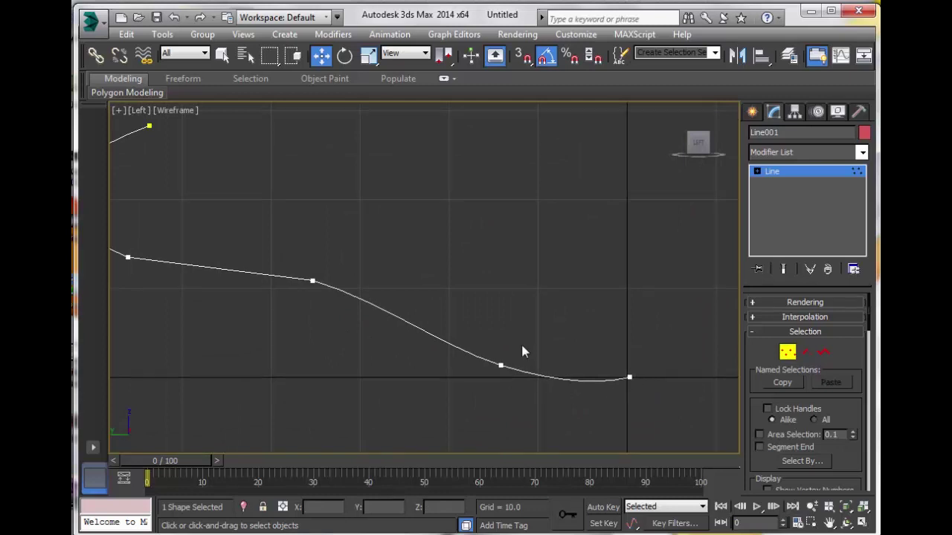
{"action": "left_click", "coordinate": [500, 365]}
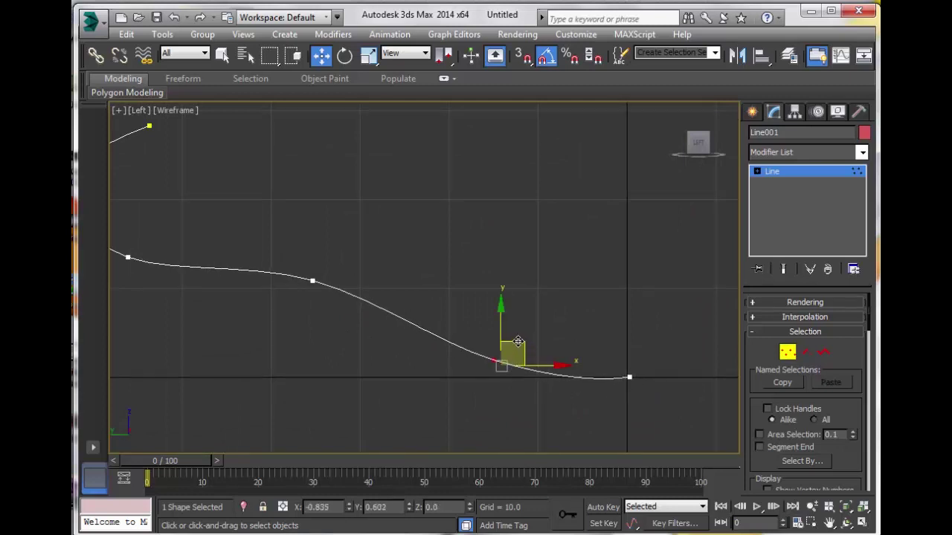
{"action": "left_click_drag", "start_coordinate": [518, 342], "coordinate": [497, 334]}
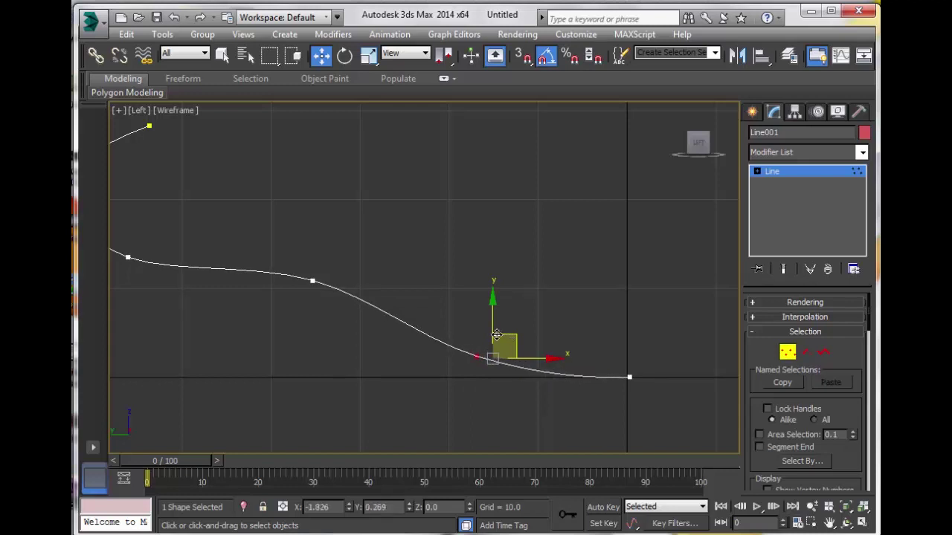
- Nudge the fourth vertex slightly down and away from the origin, and the second vertex slightly up and toward it
{"action": "middle_click_drag", "start_coordinate": [338, 325], "coordinate": [508, 347]}
{"action": "left_click", "coordinate": [481, 302]}
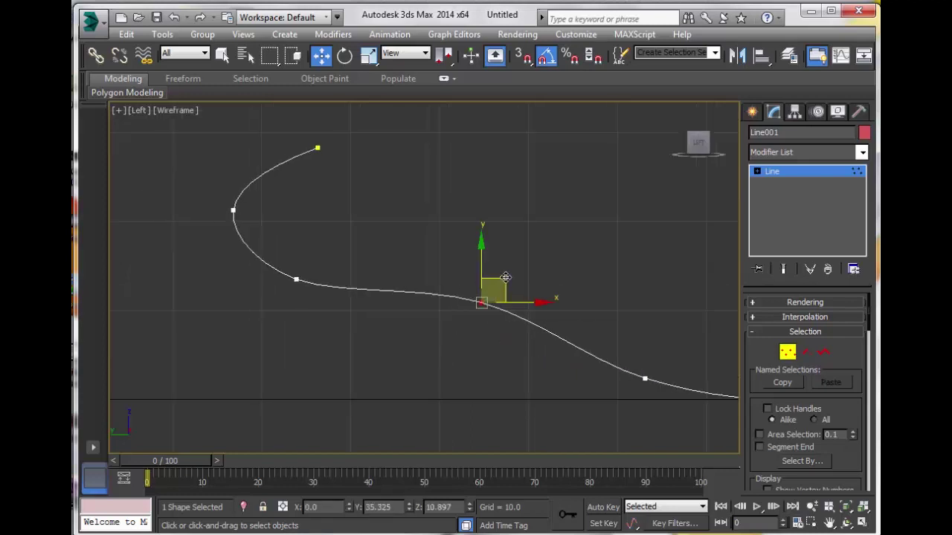
{"action": "left_click_drag", "start_coordinate": [505, 277], "coordinate": [499, 279]}
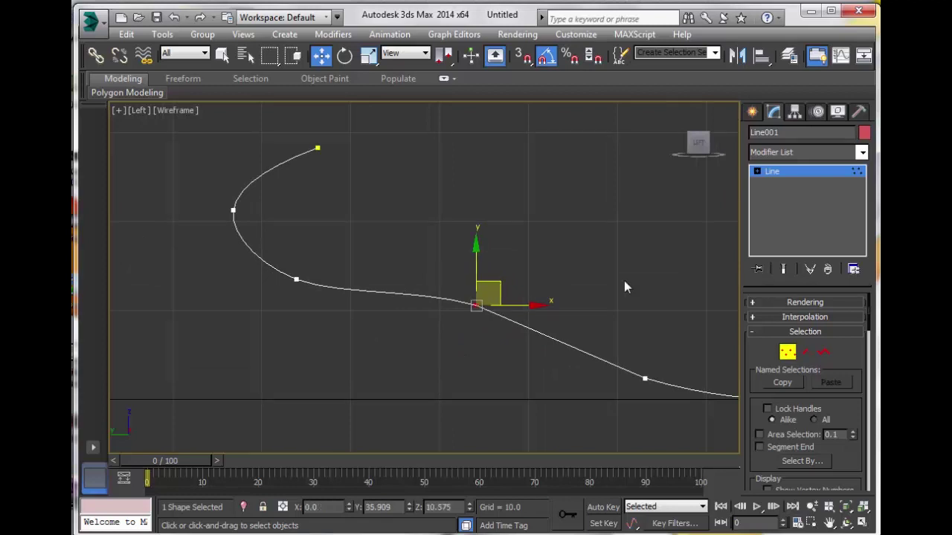
{"action": "left_click", "coordinate": [624, 288]}
{"action": "left_click_drag", "start_coordinate": [312, 218], "coordinate": [223, 229]}
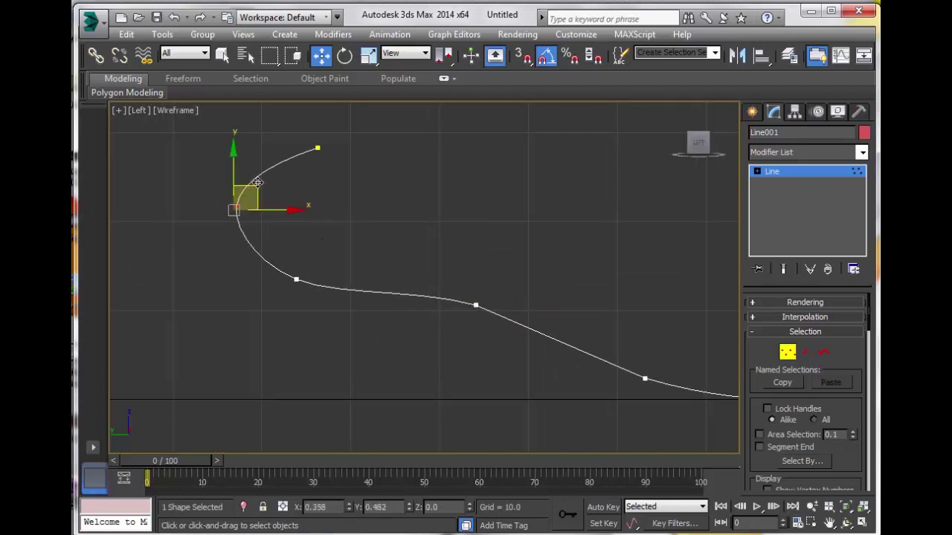
{"action": "left_click_drag", "start_coordinate": [257, 182], "coordinate": [261, 177]}
{"action": "left_click", "coordinate": [349, 144]}
{"action": "scroll", "coordinate": [436, 216], "scroll_direction": "down", "scroll_amount": 2}
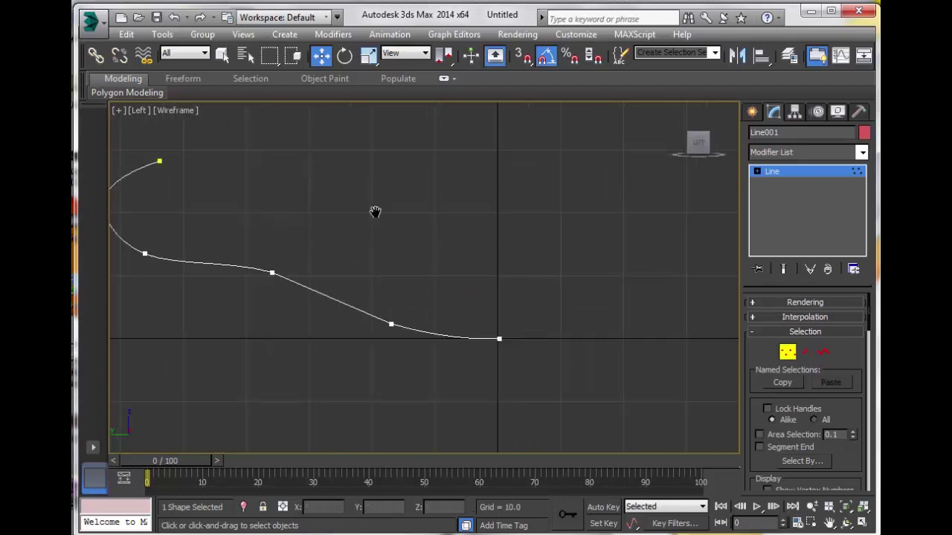
- Select the profile's first vertex and convert it from Smooth to Bezier Corner
{"action": "middle_click_drag", "start_coordinate": [374, 213], "coordinate": [415, 237]}
{"action": "left_click_drag", "start_coordinate": [199, 207], "coordinate": [201, 208]}
{"action": "middle_click_drag", "start_coordinate": [233, 215], "coordinate": [277, 216]}
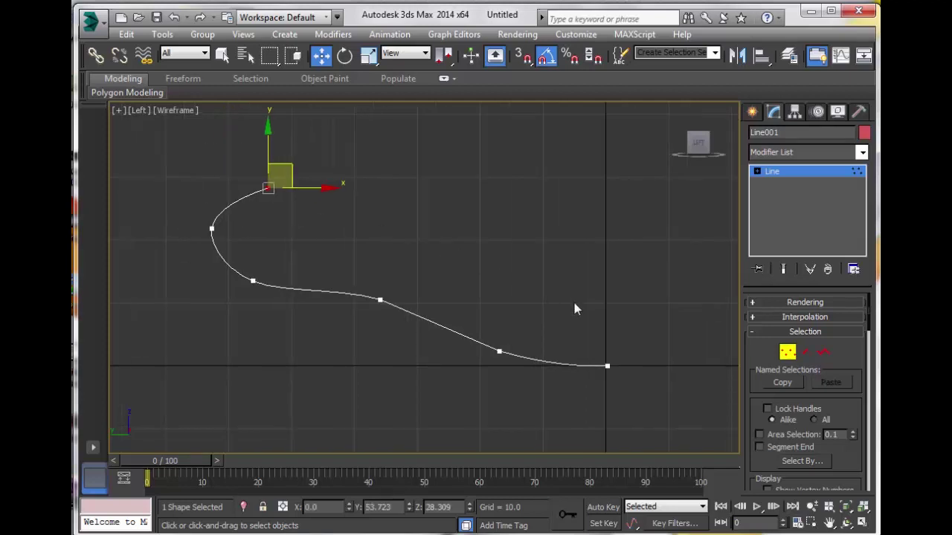
{"action": "right_click", "coordinate": [267, 192]}
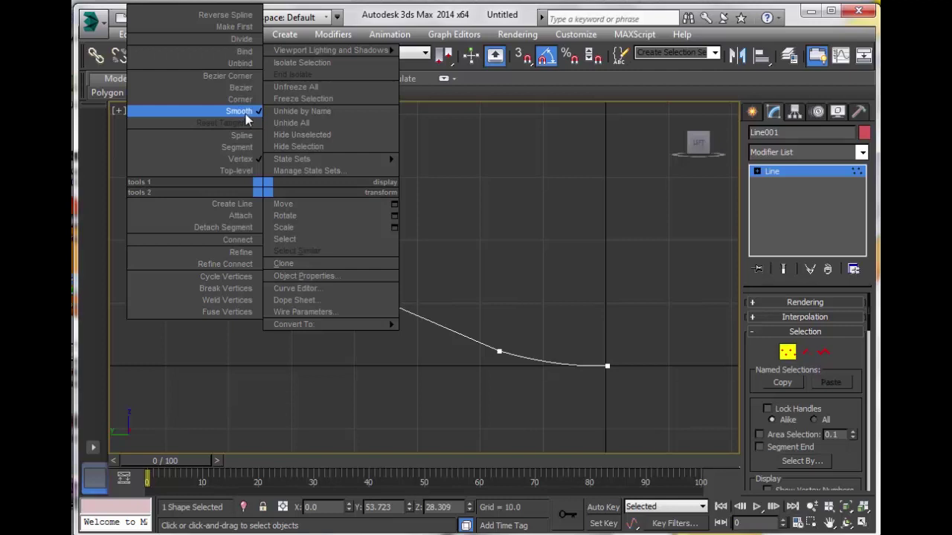
{"action": "left_click", "coordinate": [247, 77]}
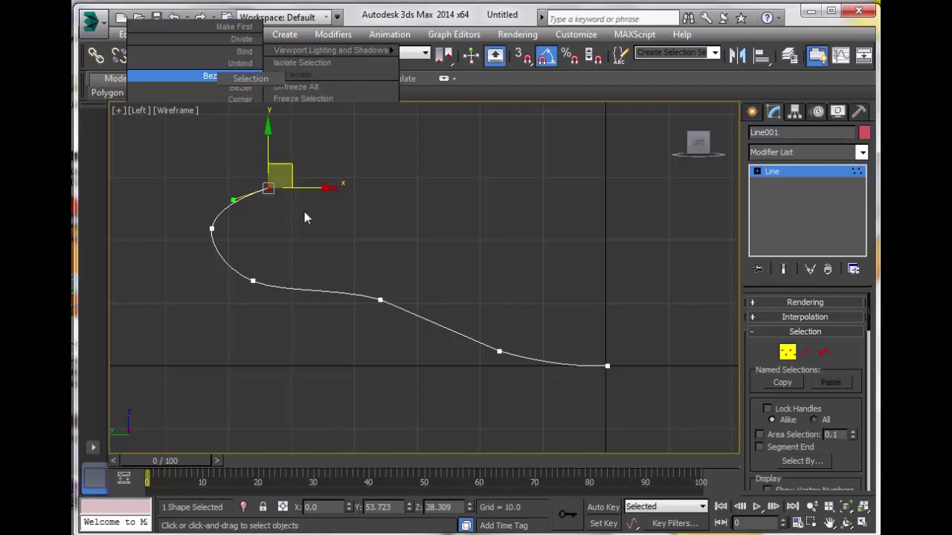
- Lengthen the first vertex's Bezier handle and raise its end just above the vertex to round the top of the curve
{"action": "middle_click_drag", "start_coordinate": [260, 223], "coordinate": [367, 263]}
{"action": "scroll", "coordinate": [372, 266], "scroll_direction": "up", "scroll_amount": 5}
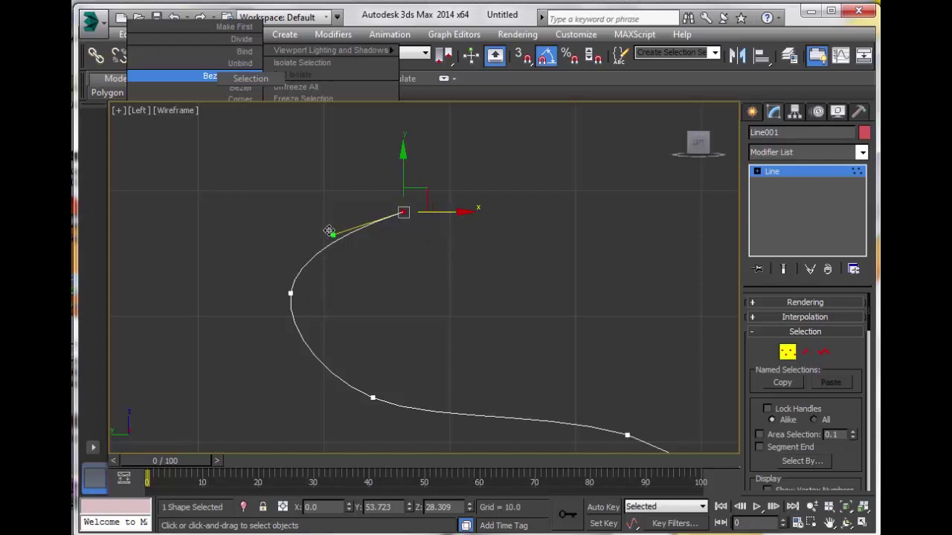
{"action": "mouse_move", "coordinate": [332, 234]}
{"action": "left_mouse_down"}
{"action": "mouse_move", "coordinate": [495, 240]}
{"action": "mouse_move", "coordinate": [303, 235]}
{"action": "mouse_move", "coordinate": [295, 197]}
{"action": "mouse_move", "coordinate": [306, 224]}
{"action": "mouse_move", "coordinate": [321, 232]}
{"action": "left_mouse_up"}
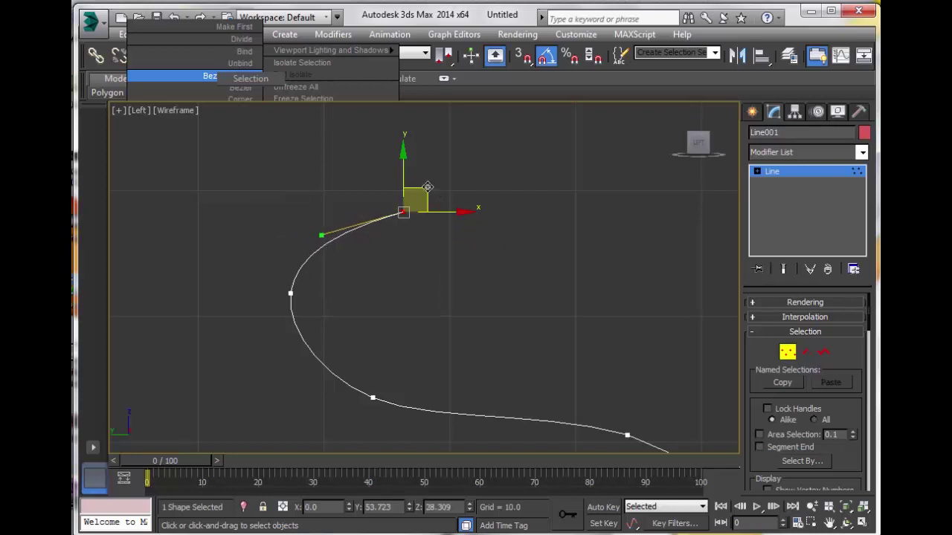
{"action": "left_click_drag", "start_coordinate": [320, 234], "coordinate": [322, 206]}
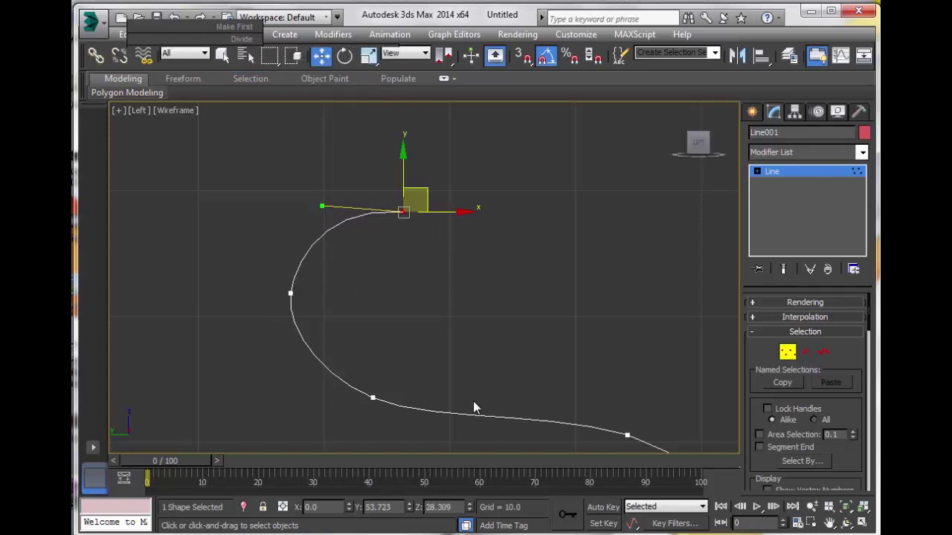
{"action": "left_click", "coordinate": [495, 322]}
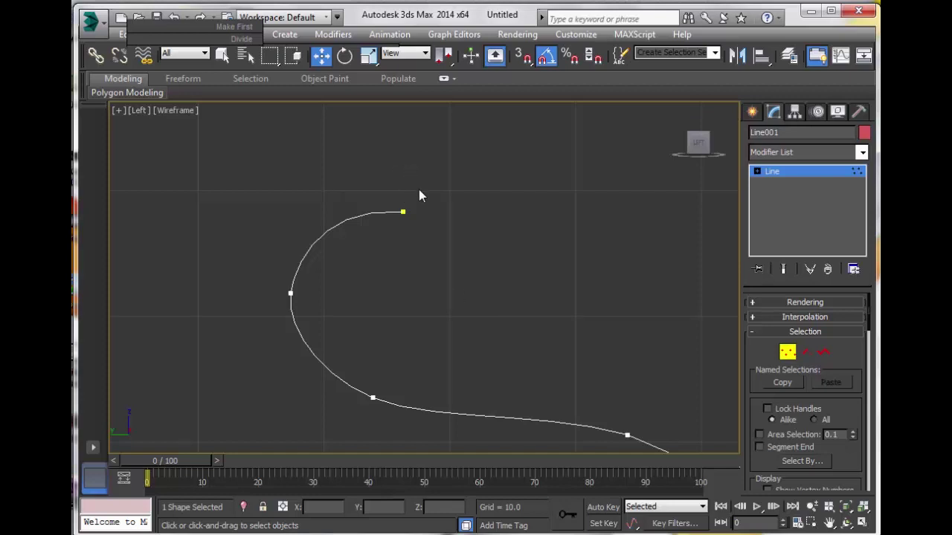
- Examine the context options at the first and second vertices, and select the fourth and third vertices individually
{"action": "left_click", "coordinate": [402, 212]}
{"action": "right_click", "coordinate": [402, 212]}
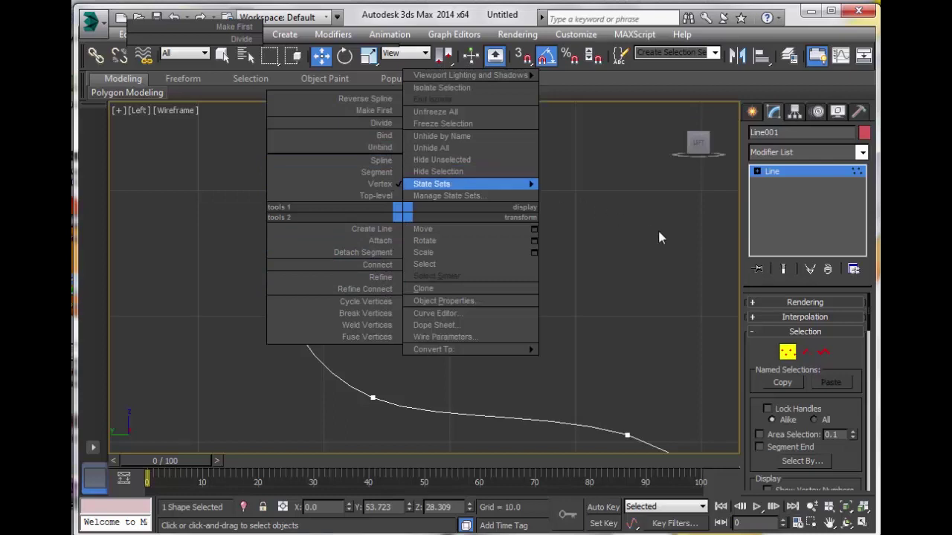
{"action": "left_click", "coordinate": [622, 275]}
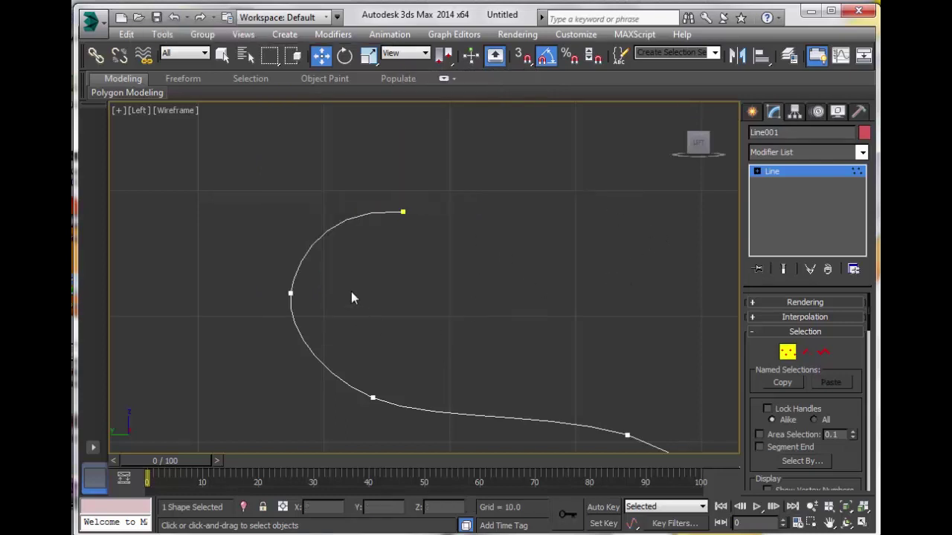
{"action": "left_click", "coordinate": [290, 293]}
{"action": "right_click", "coordinate": [291, 293]}
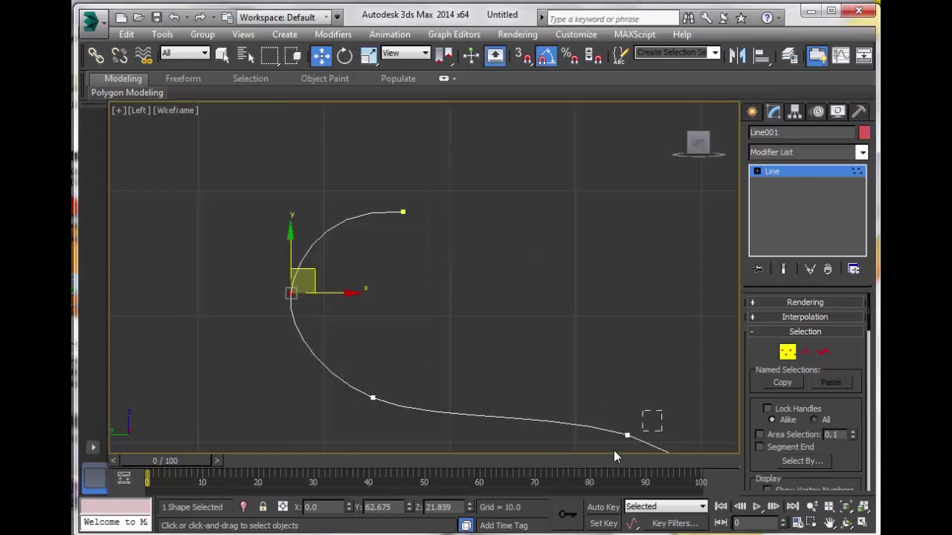
{"action": "left_click", "coordinate": [627, 435]}
{"action": "left_click", "coordinate": [373, 398]}
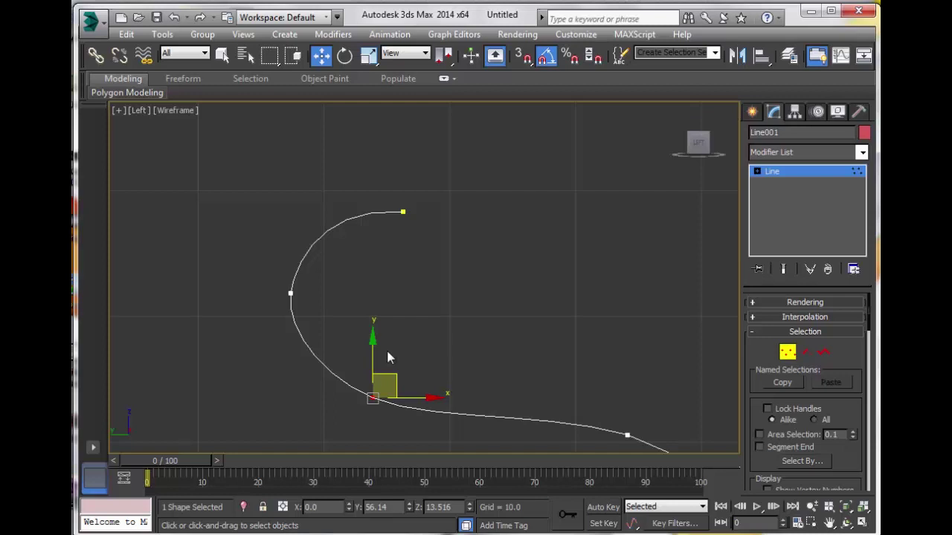
- Region-select the first, second, third and fourth vertices in turn, and clear the selection to review the whole profile
{"action": "left_click_drag", "start_coordinate": [464, 145], "coordinate": [390, 275]}
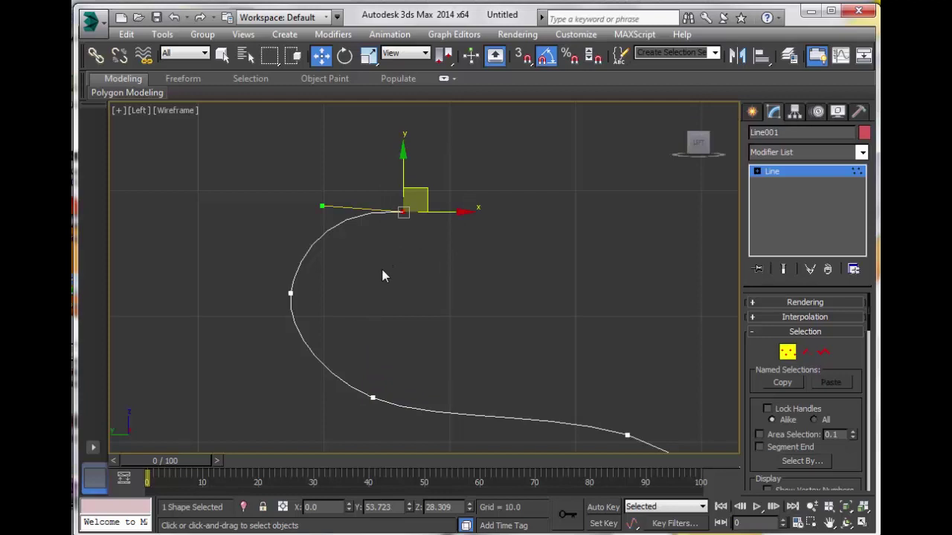
{"action": "left_click_drag", "start_coordinate": [374, 267], "coordinate": [235, 331]}
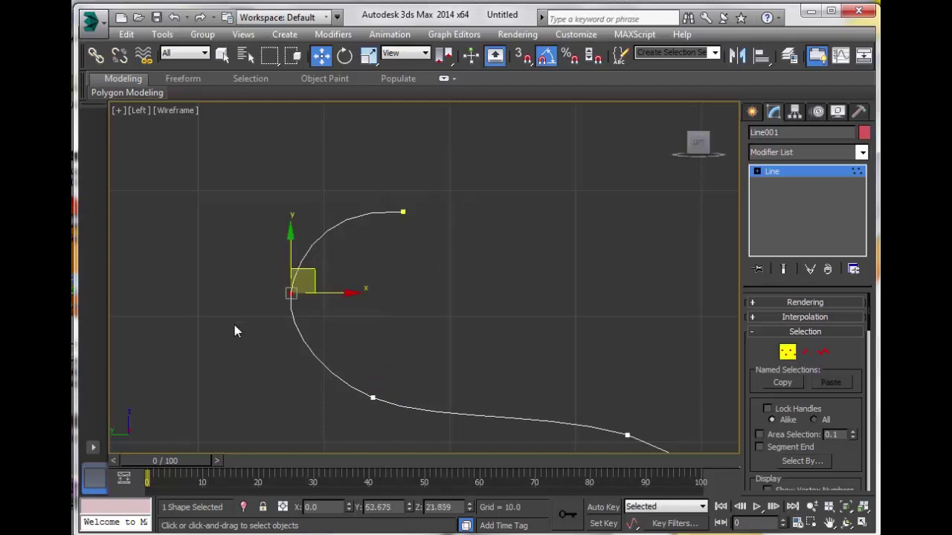
{"action": "left_click_drag", "start_coordinate": [428, 357], "coordinate": [360, 413]}
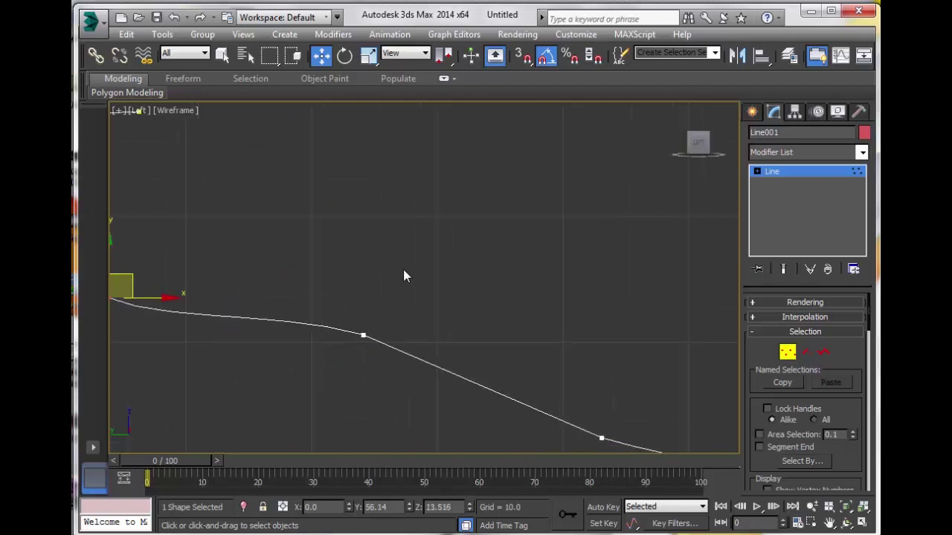
{"action": "left_click_drag", "start_coordinate": [403, 270], "coordinate": [324, 400]}
{"action": "left_click", "coordinate": [508, 256]}
{"action": "scroll", "coordinate": [535, 267], "scroll_direction": "down", "scroll_amount": 5}
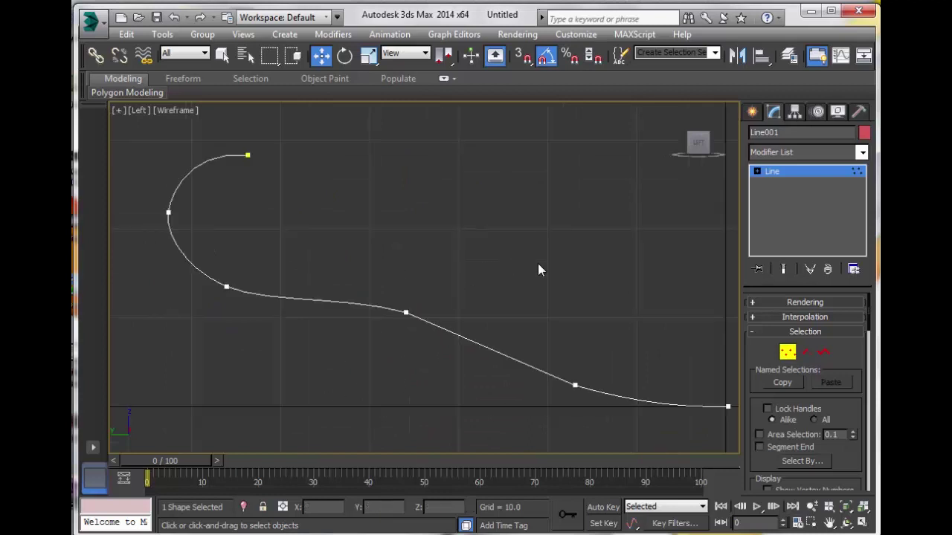
{"action": "middle_click_drag", "start_coordinate": [608, 268], "coordinate": [474, 276]}
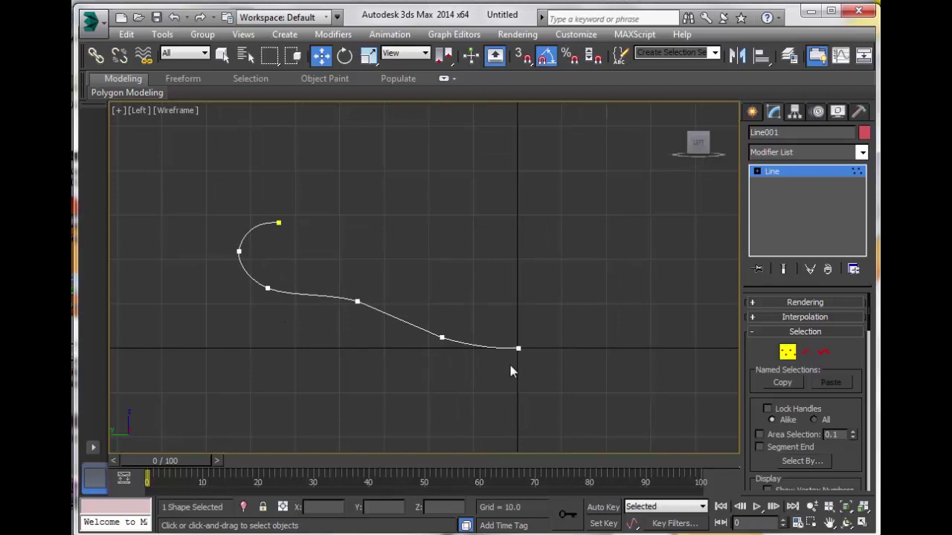
- Leave the vertex level, enable Affect Pivot Only, and move the line's pivot to its end near the origin
{"action": "left_click", "coordinate": [789, 172]}
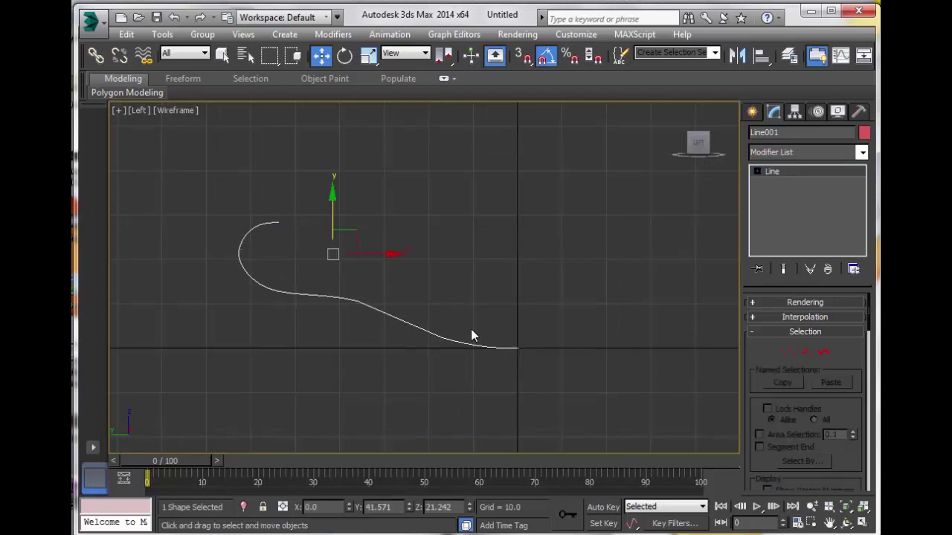
{"action": "middle_click_drag", "start_coordinate": [619, 367], "coordinate": [548, 361]}
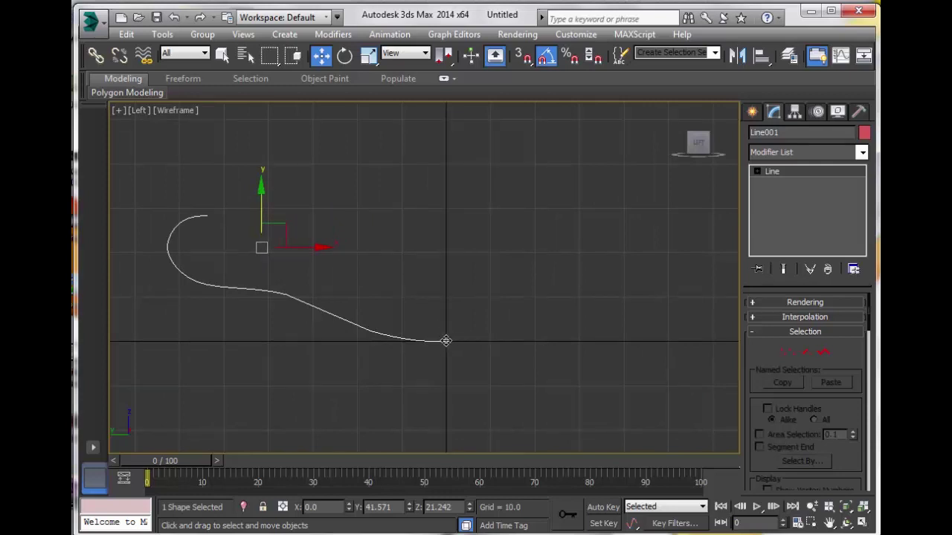
{"action": "left_click", "coordinate": [794, 113]}
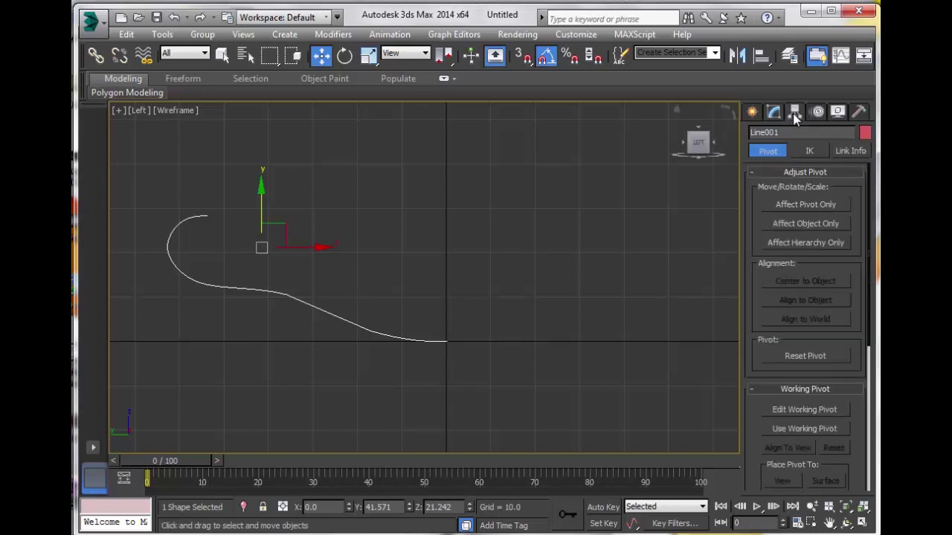
{"action": "left_click", "coordinate": [796, 208]}
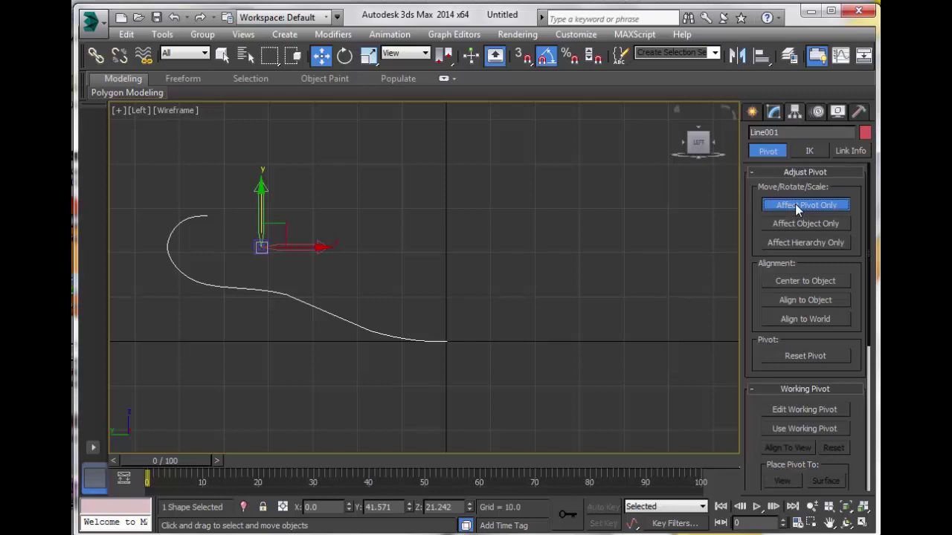
{"action": "left_click_drag", "start_coordinate": [276, 223], "coordinate": [465, 317]}
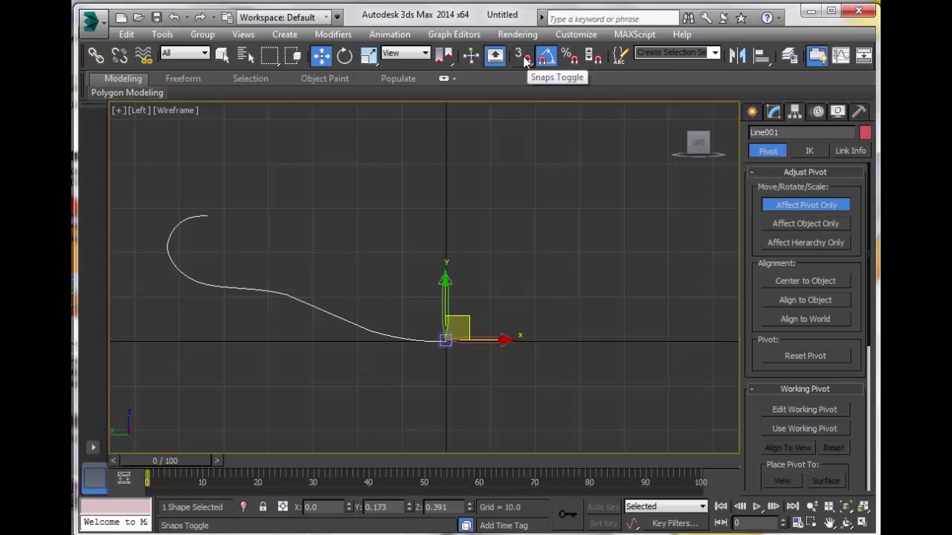
- Turn on 3D snapping with Grid Points checked, and snap the line's pivot exactly to the origin
{"action": "left_click", "coordinate": [523, 57]}
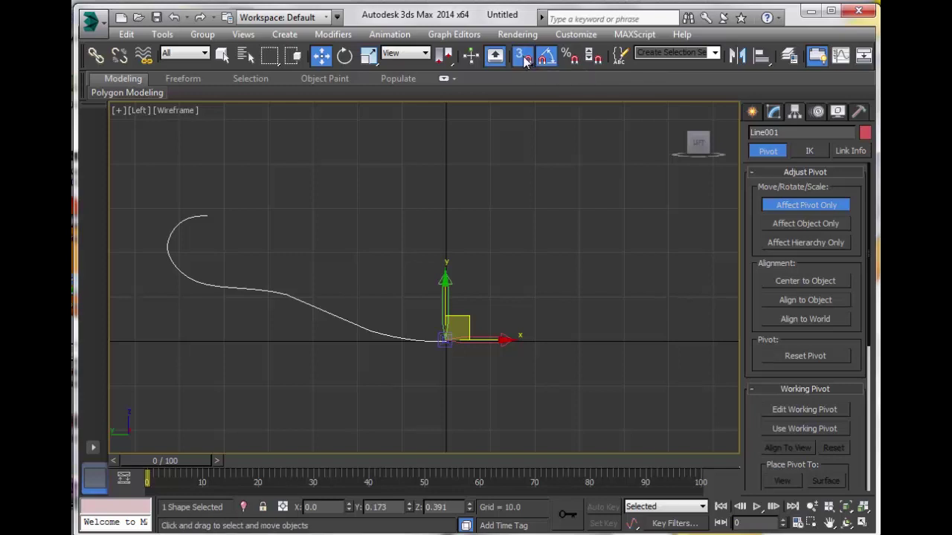
{"action": "right_click", "coordinate": [524, 58]}
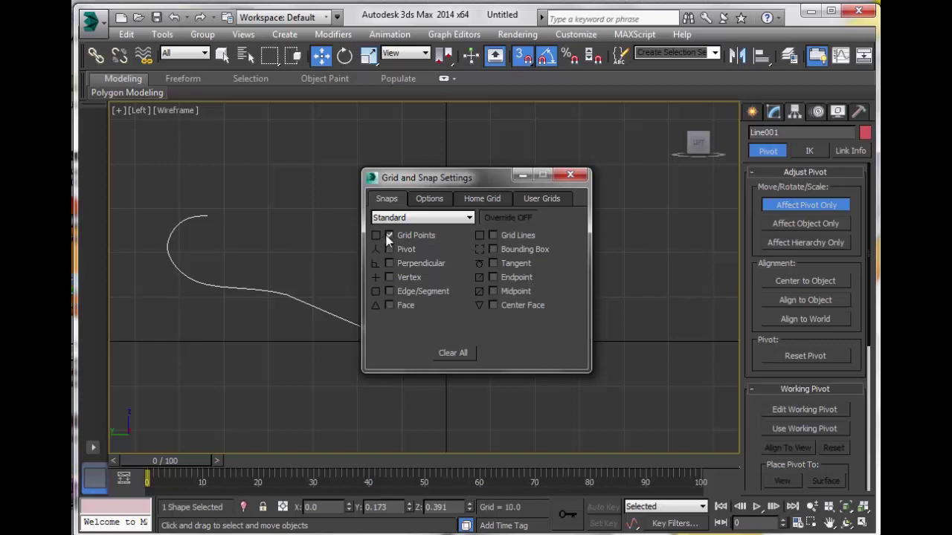
{"action": "left_click", "coordinate": [571, 177]}
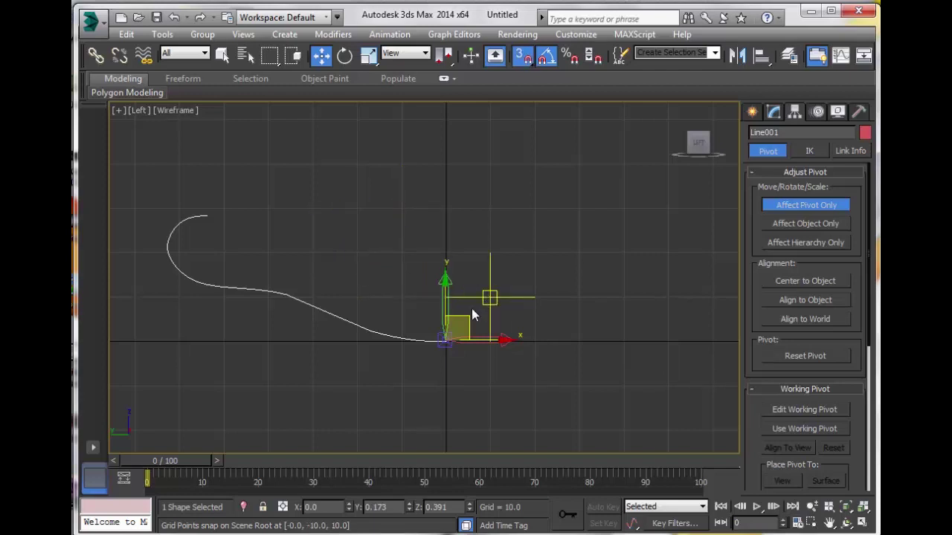
{"action": "mouse_move", "coordinate": [446, 333]}
{"action": "left_mouse_down"}
{"action": "mouse_move", "coordinate": [483, 287]}
{"action": "mouse_move", "coordinate": [440, 287]}
{"action": "mouse_move", "coordinate": [450, 327]}
{"action": "mouse_move", "coordinate": [500, 341]}
{"action": "mouse_move", "coordinate": [454, 340]}
{"action": "left_mouse_up"}
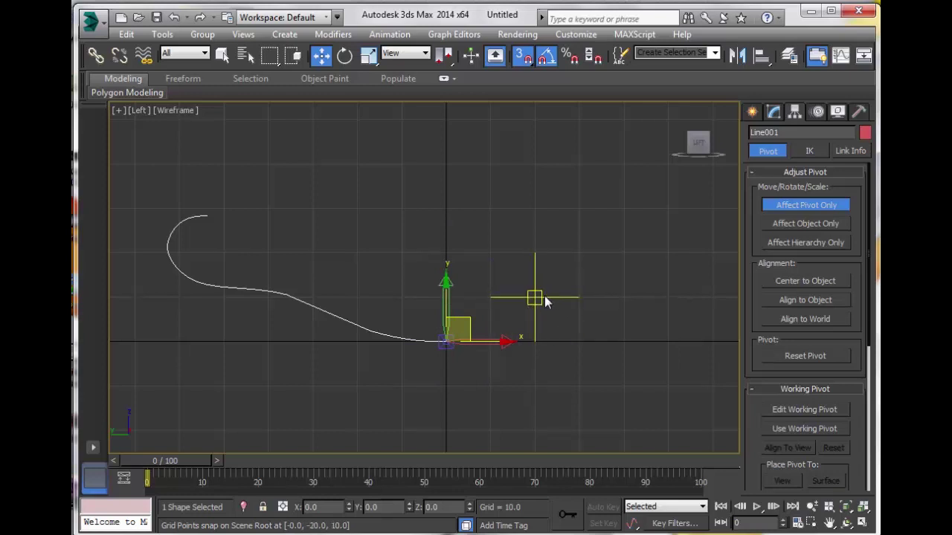
- Turn snapping off and move the line's pivot freely beyond the profile to about Y -20, Z 3.3
{"action": "left_click", "coordinate": [525, 62]}
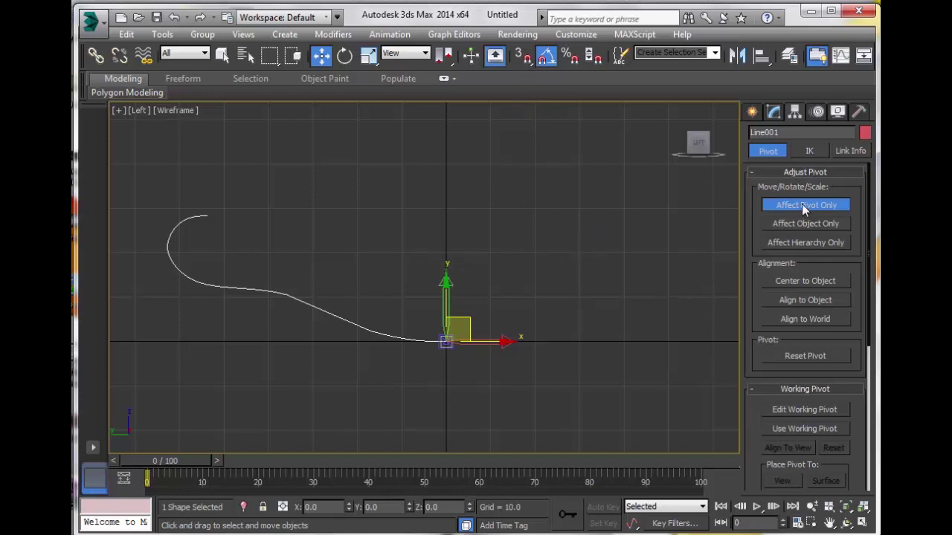
{"action": "left_click_drag", "start_coordinate": [462, 319], "coordinate": [551, 303]}
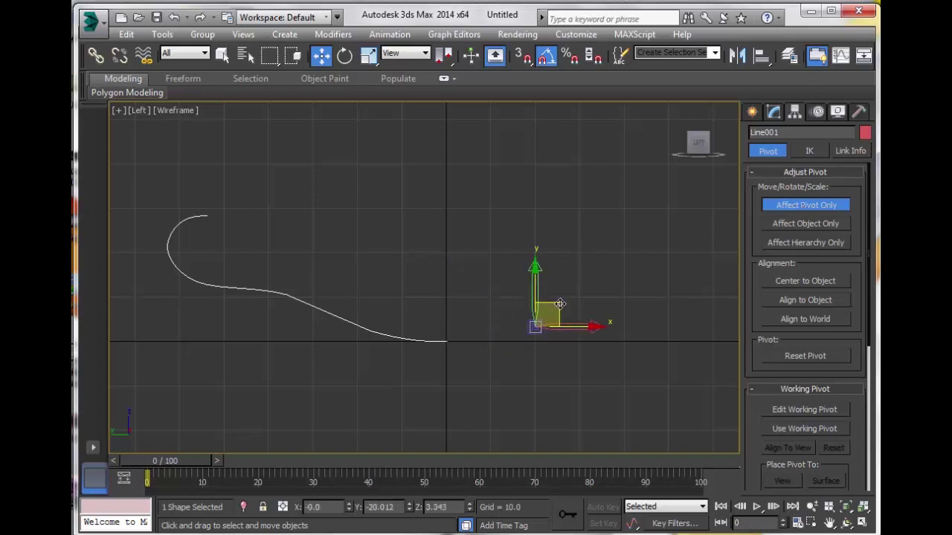
- Undo the last pivot move and leave pivot adjustment
{"action": "key", "text": "ctrl+z"}
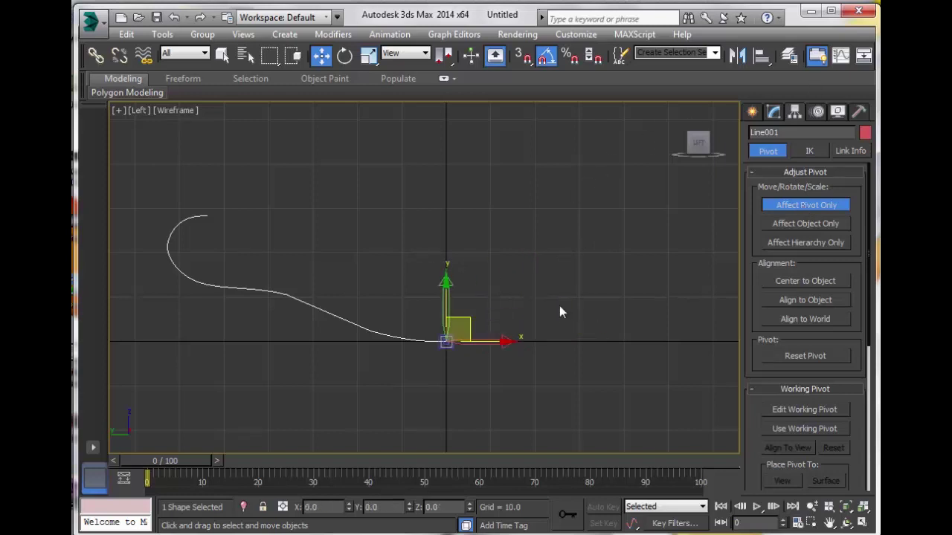
{"action": "left_click", "coordinate": [753, 111]}
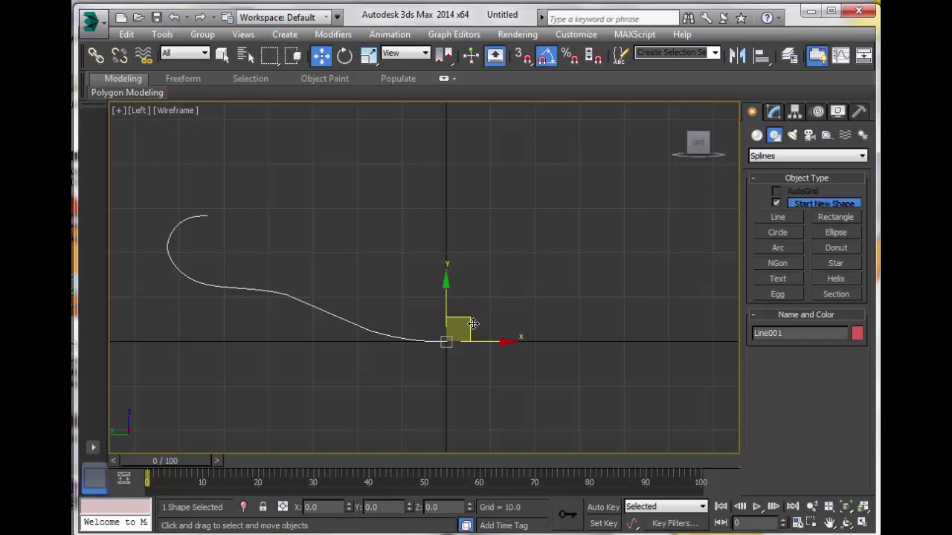
- Apply a Lathe modifier to the line profile
{"action": "left_click", "coordinate": [774, 112]}
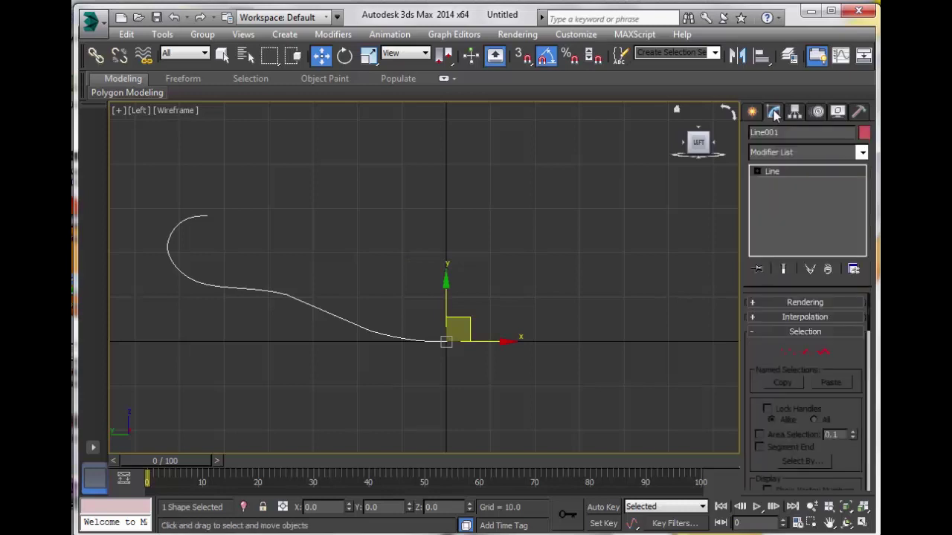
{"action": "left_click", "coordinate": [791, 152]}
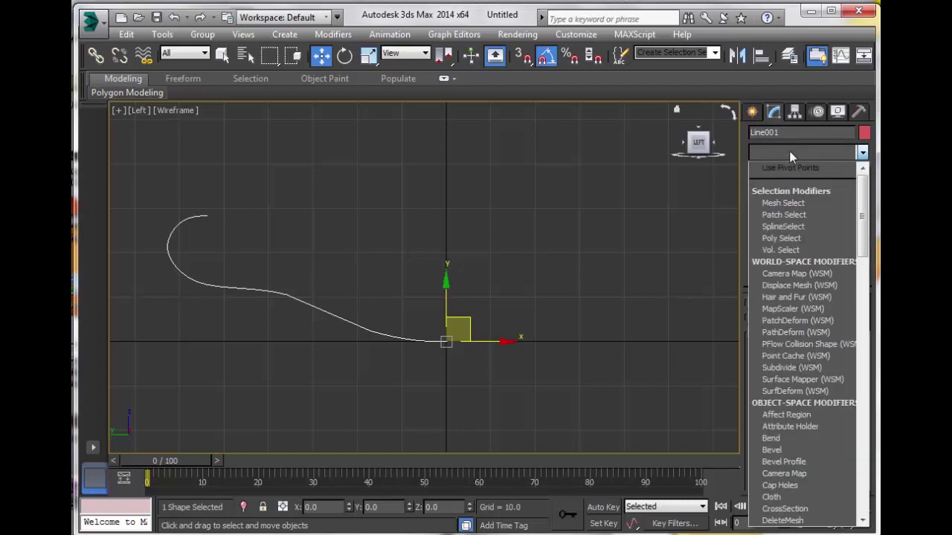
{"action": "scroll", "coordinate": [790, 151], "scroll_direction": "down", "scroll_amount": 3}
{"action": "key", "text": "l"}
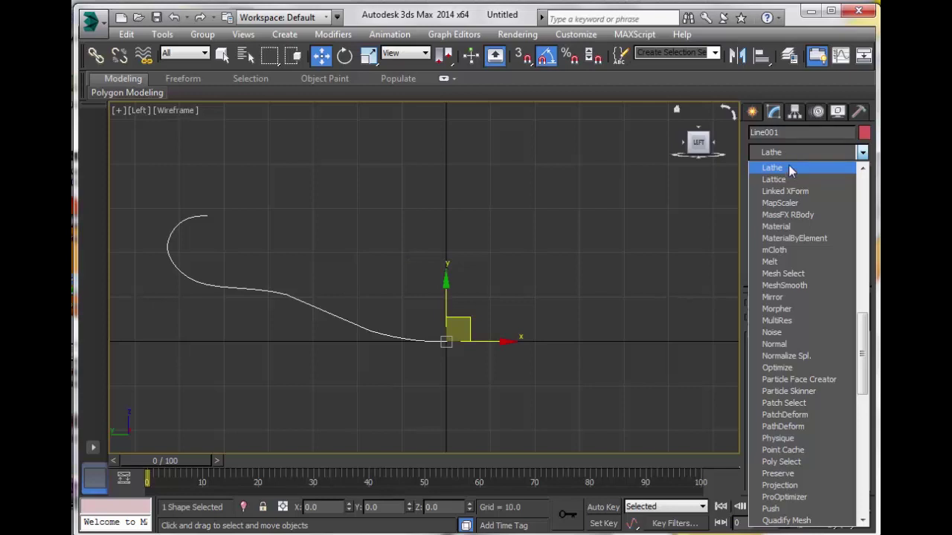
{"action": "left_click", "coordinate": [790, 170]}
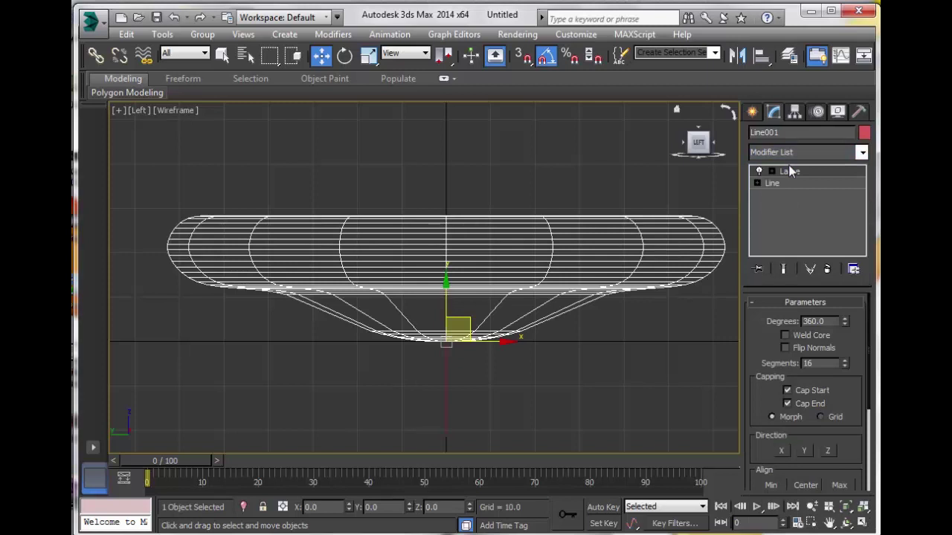
- Try the Lathe's Y direction, and set the revolve direction to X
{"action": "scroll", "coordinate": [523, 348], "scroll_direction": "down", "scroll_amount": 3}
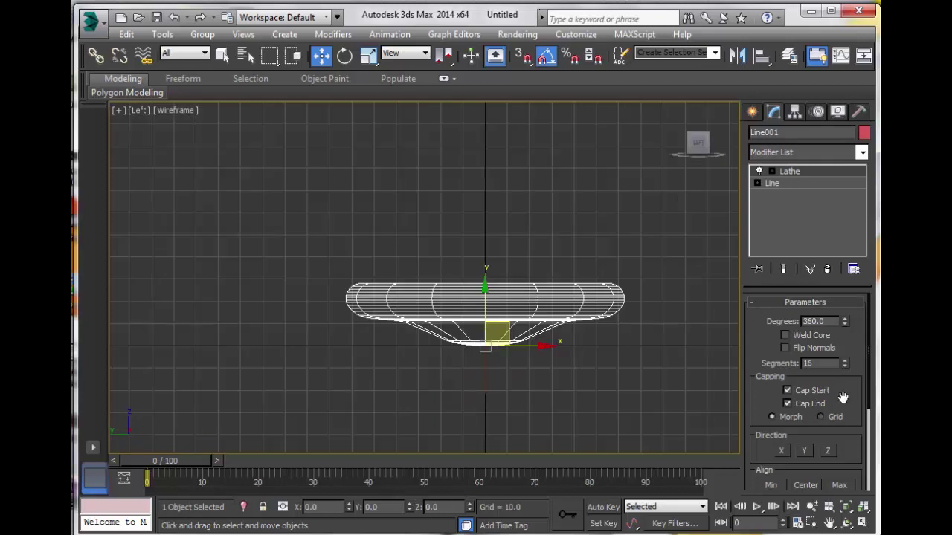
{"action": "left_click_drag", "start_coordinate": [841, 397], "coordinate": [842, 322]}
{"action": "left_click", "coordinate": [804, 380]}
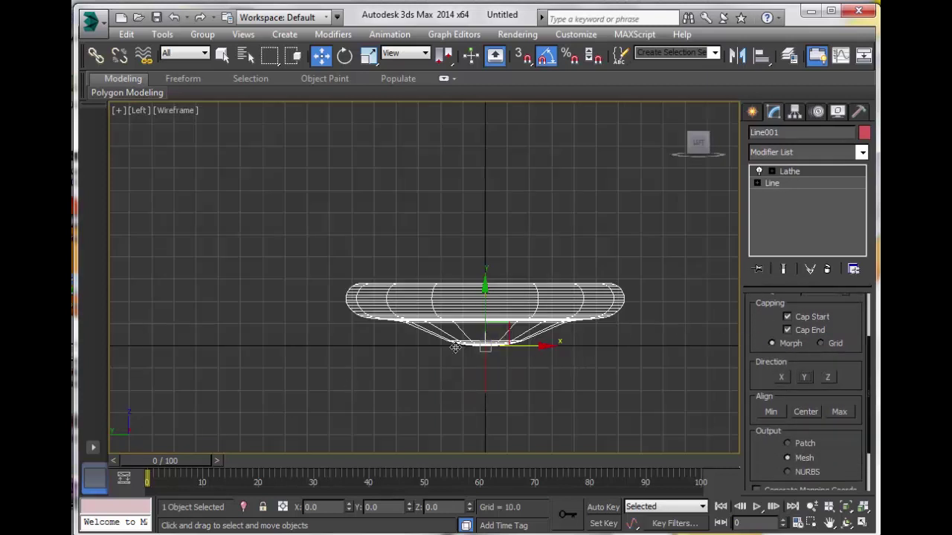
{"action": "left_click", "coordinate": [781, 377]}
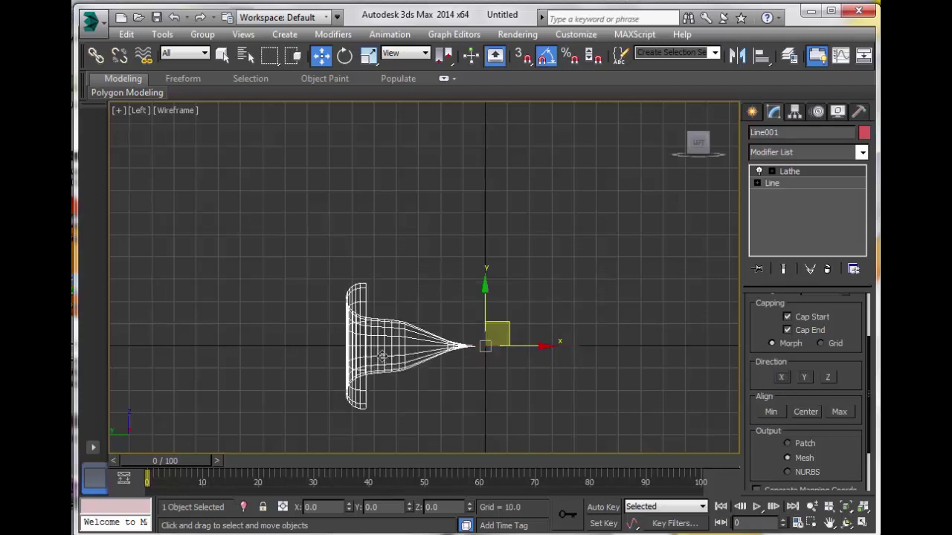
- Move the Lathe's Axis sub-object straight down to about Z -745 to widen the revolved profile into a large ring
{"action": "left_click", "coordinate": [772, 172]}
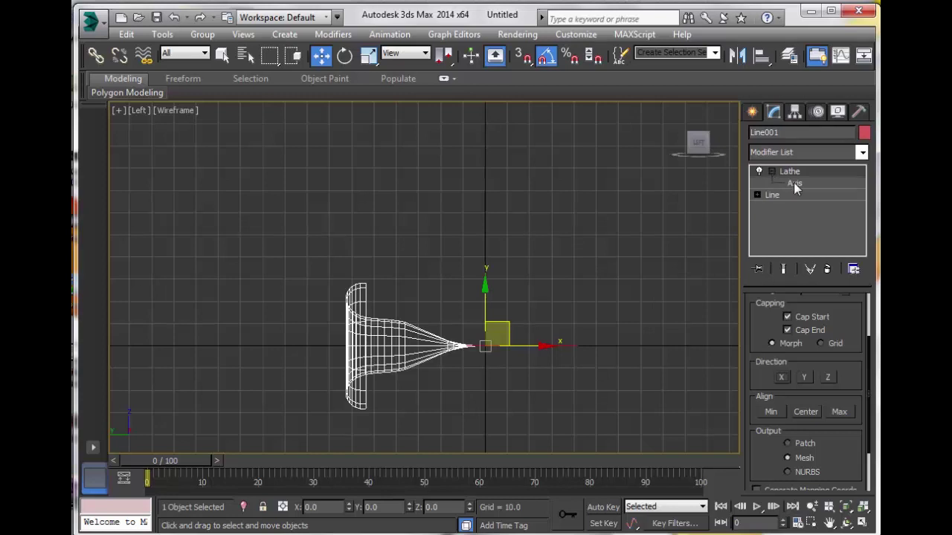
{"action": "left_click", "coordinate": [794, 183]}
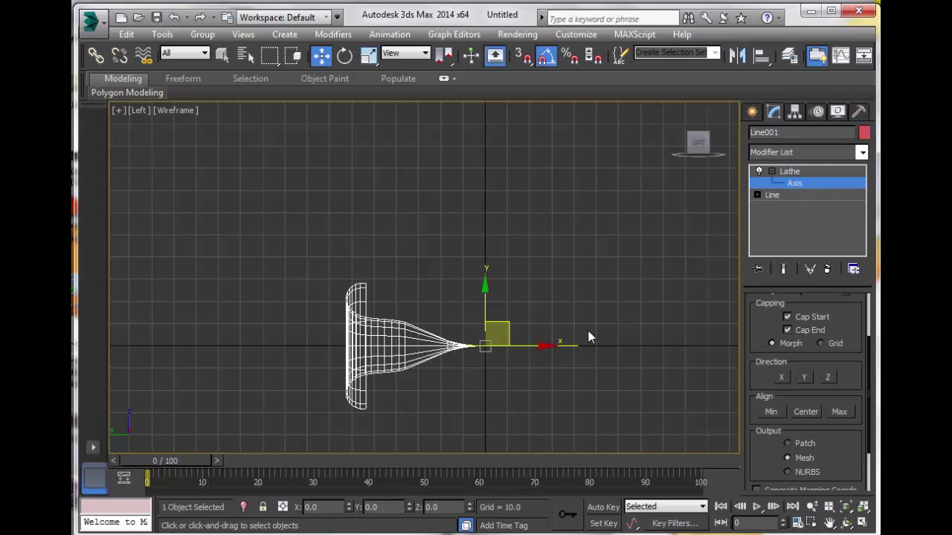
{"action": "middle_click_drag", "start_coordinate": [538, 290], "coordinate": [548, 178]}
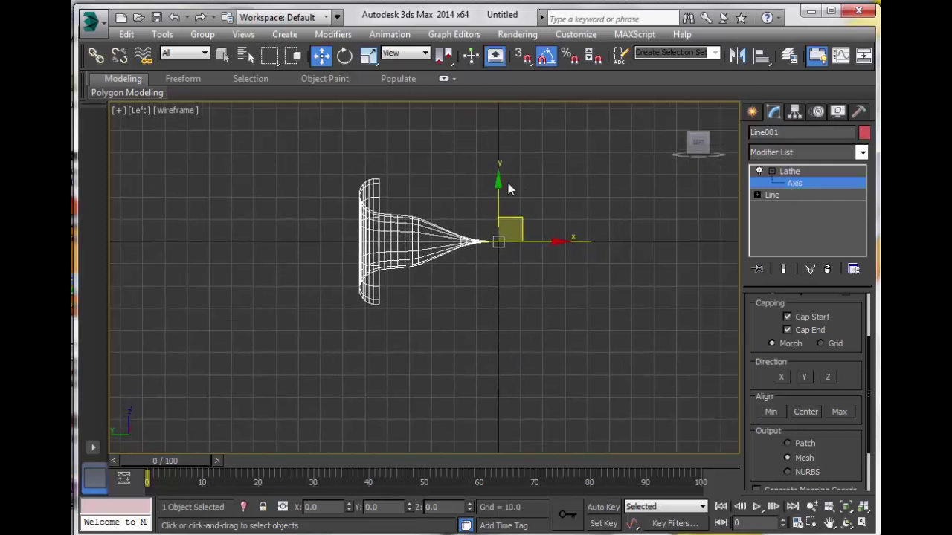
{"action": "left_click_drag", "start_coordinate": [499, 191], "coordinate": [499, 344]}
{"action": "middle_click_drag", "start_coordinate": [515, 273], "coordinate": [515, 112]}
{"action": "scroll", "coordinate": [514, 161], "scroll_direction": "down", "scroll_amount": 2}
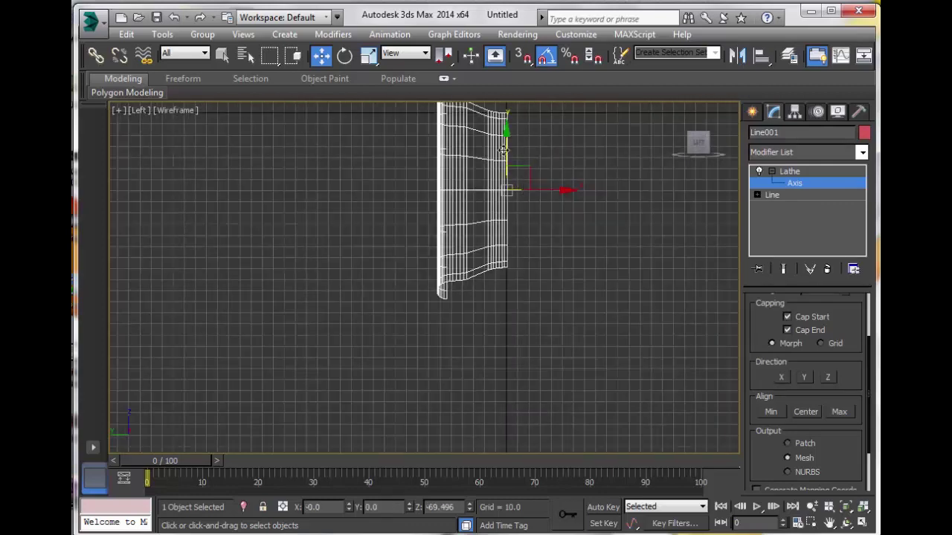
{"action": "left_click_drag", "start_coordinate": [506, 140], "coordinate": [506, 383]}
{"action": "scroll", "coordinate": [557, 342], "scroll_direction": "down", "scroll_amount": 3}
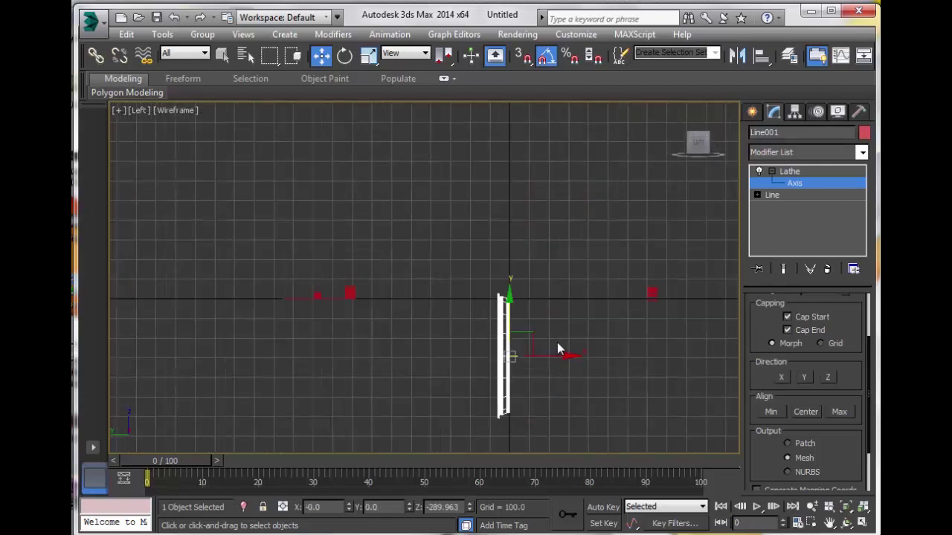
{"action": "middle_click_drag", "start_coordinate": [511, 283], "coordinate": [430, 220]}
{"action": "left_click_drag", "start_coordinate": [430, 221], "coordinate": [431, 282]}
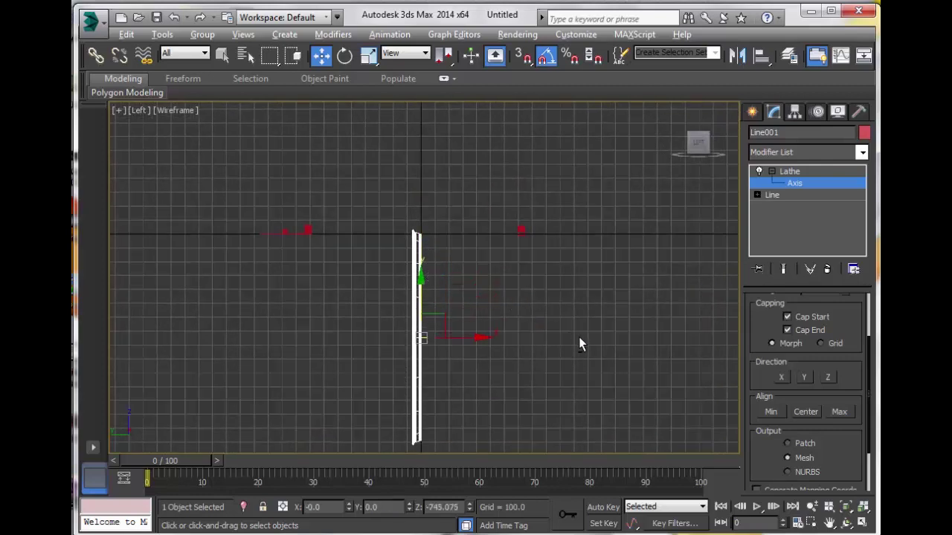
- Switch to the perspective view and set the Lathe's segments to 48 to smooth the ring
{"action": "key", "text": "alt+w"}
{"action": "key", "text": "alt+w"}
{"action": "scroll", "coordinate": [595, 347], "scroll_direction": "down", "scroll_amount": 3}
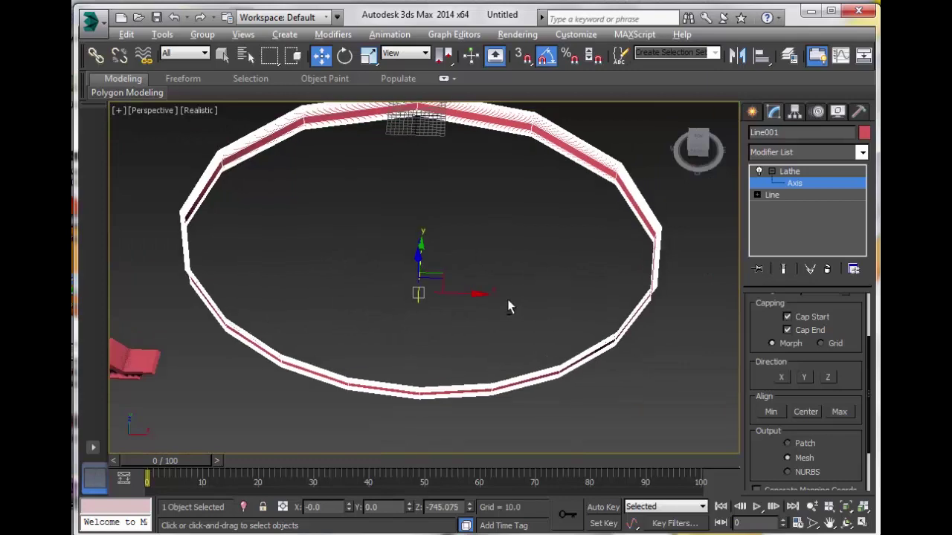
{"action": "middle_click_drag", "start_coordinate": [508, 308], "coordinate": [805, 331], "text": "alt"}
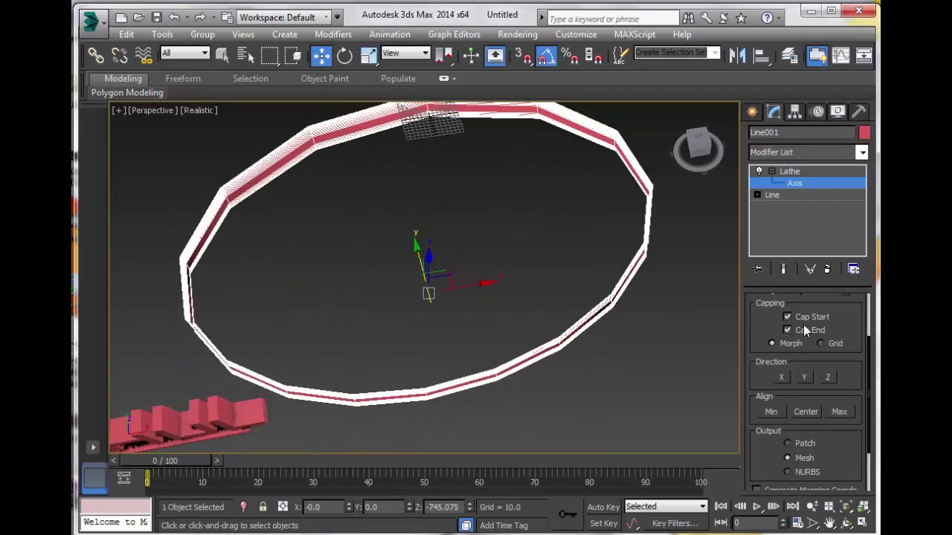
{"action": "left_click_drag", "start_coordinate": [845, 320], "coordinate": [835, 385]}
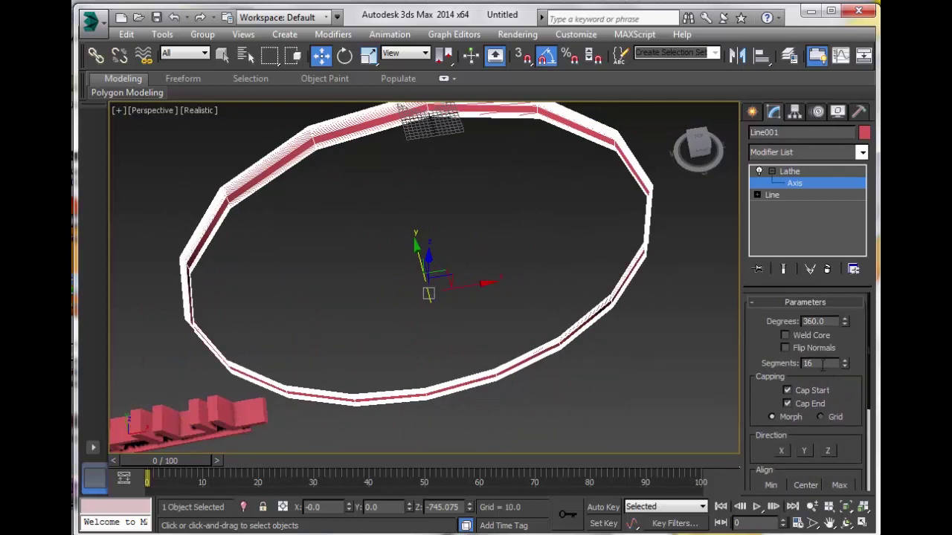
{"action": "double_click", "coordinate": [823, 364]}
{"action": "type", "text": "32"}
{"action": "key", "text": "Return"}
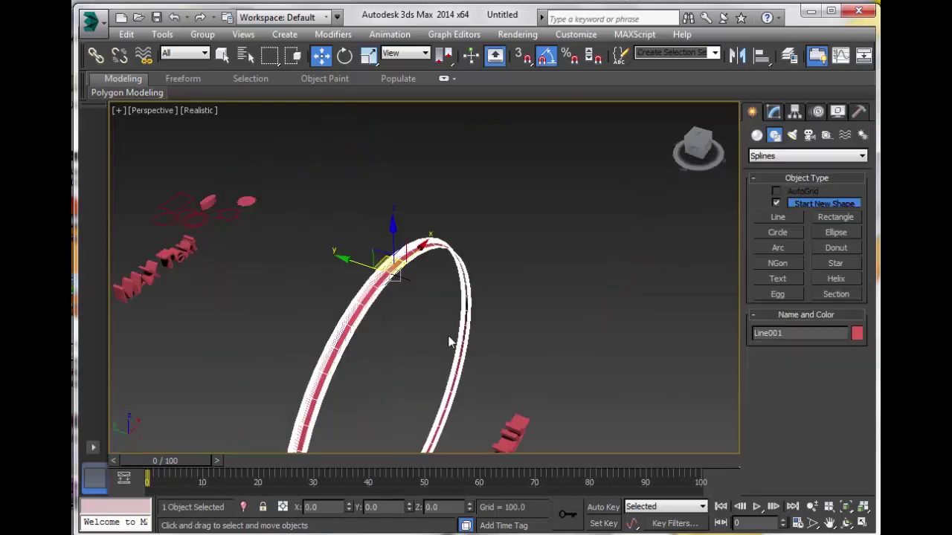
- Add a Symmetry modifier above the Lathe and enable Flip with X as the mirror axis
{"action": "middle_click_drag", "start_coordinate": [449, 342], "coordinate": [410, 298], "text": "alt"}
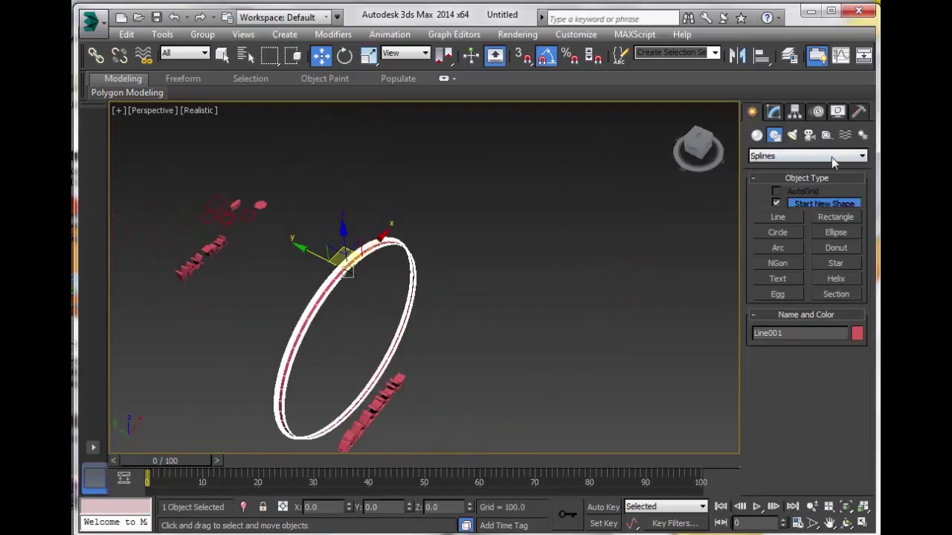
{"action": "left_click", "coordinate": [774, 113]}
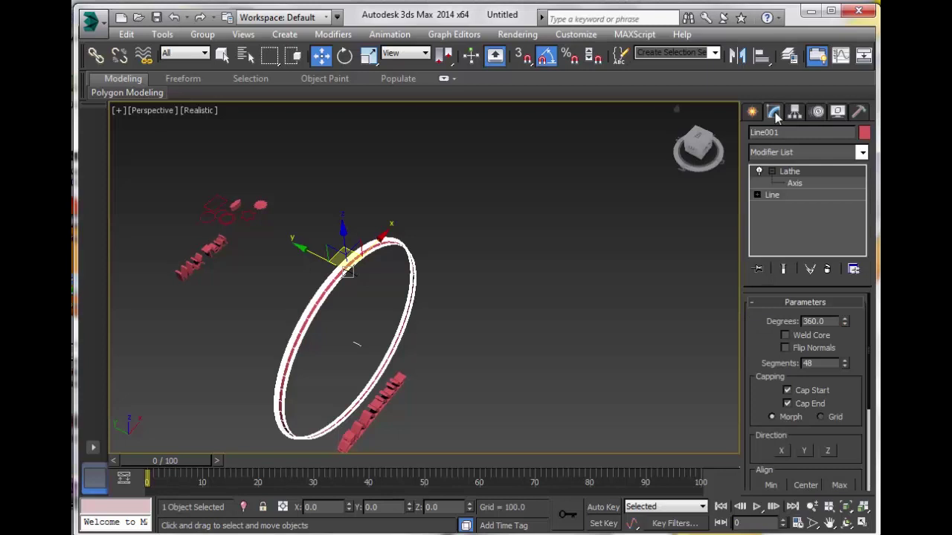
{"action": "left_click", "coordinate": [802, 152]}
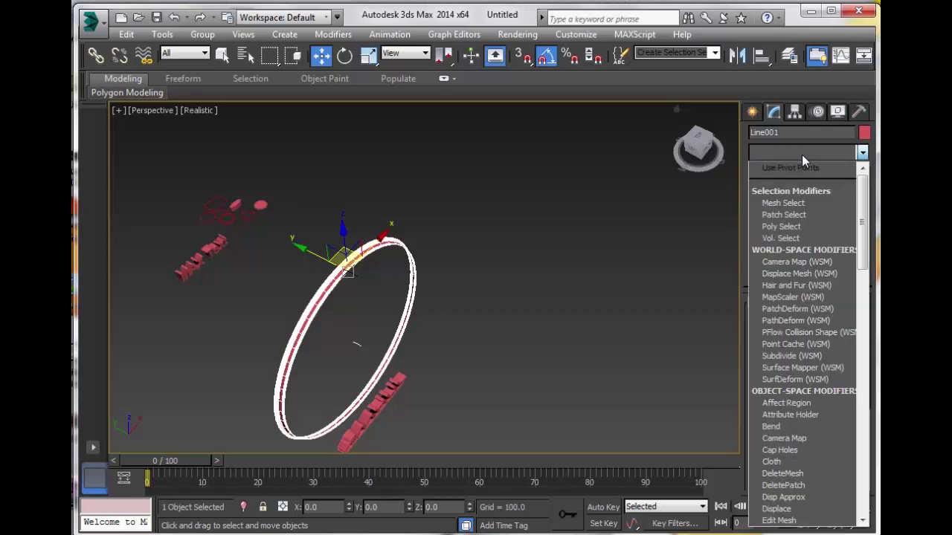
{"action": "scroll", "coordinate": [790, 287], "scroll_direction": "down", "scroll_amount": 5}
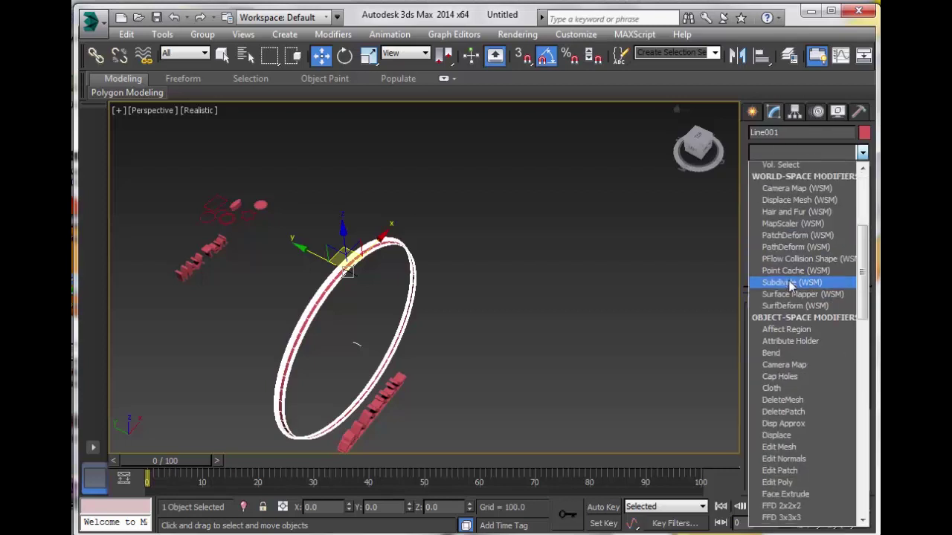
{"action": "scroll", "coordinate": [791, 286], "scroll_direction": "down", "scroll_amount": 1}
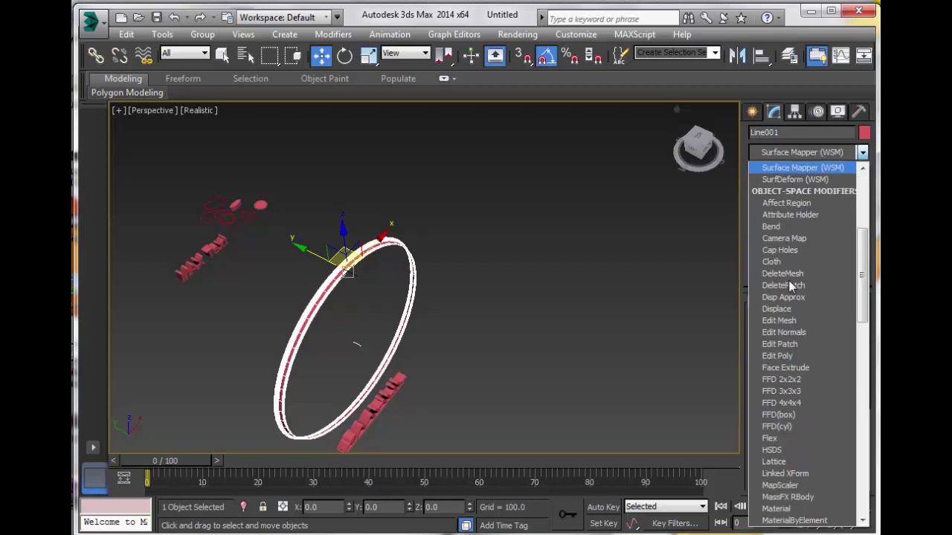
{"action": "scroll", "coordinate": [791, 286], "scroll_direction": "down", "scroll_amount": 15}
{"action": "scroll", "coordinate": [791, 286], "scroll_direction": "down", "scroll_amount": 1}
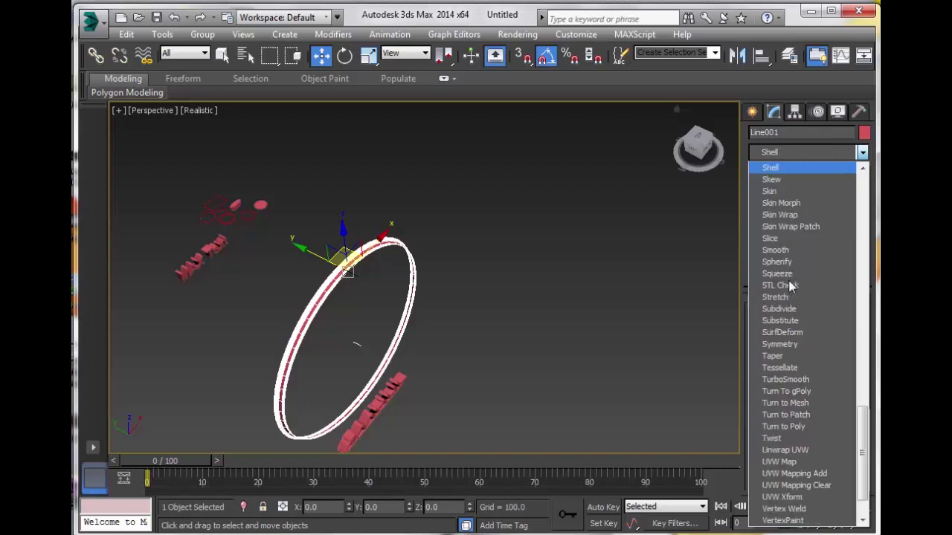
{"action": "scroll", "coordinate": [791, 286], "scroll_direction": "down", "scroll_amount": 1}
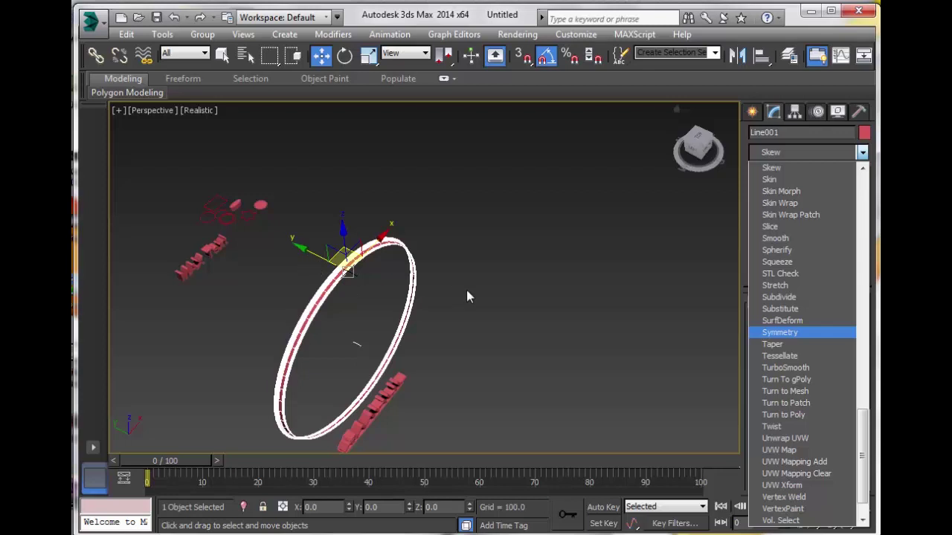
{"action": "left_click", "coordinate": [773, 333]}
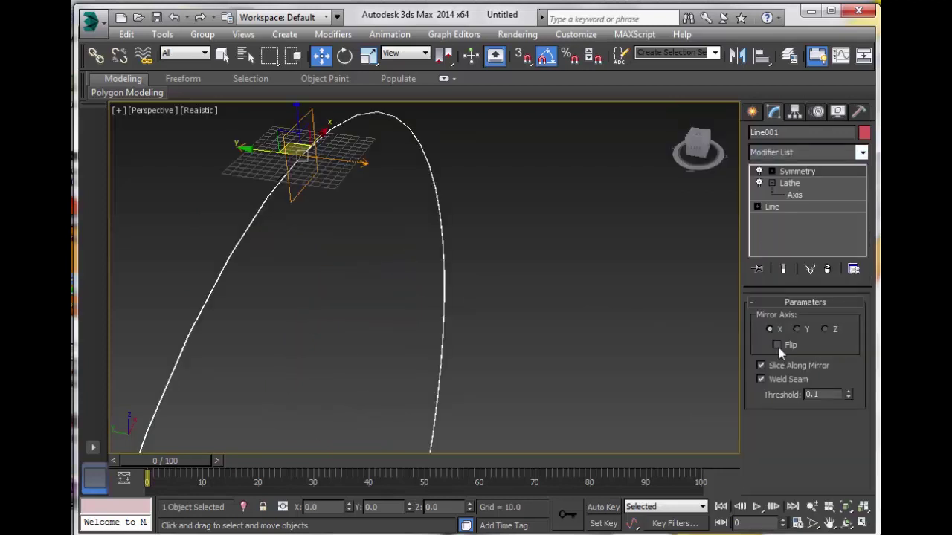
{"action": "left_click", "coordinate": [778, 347]}
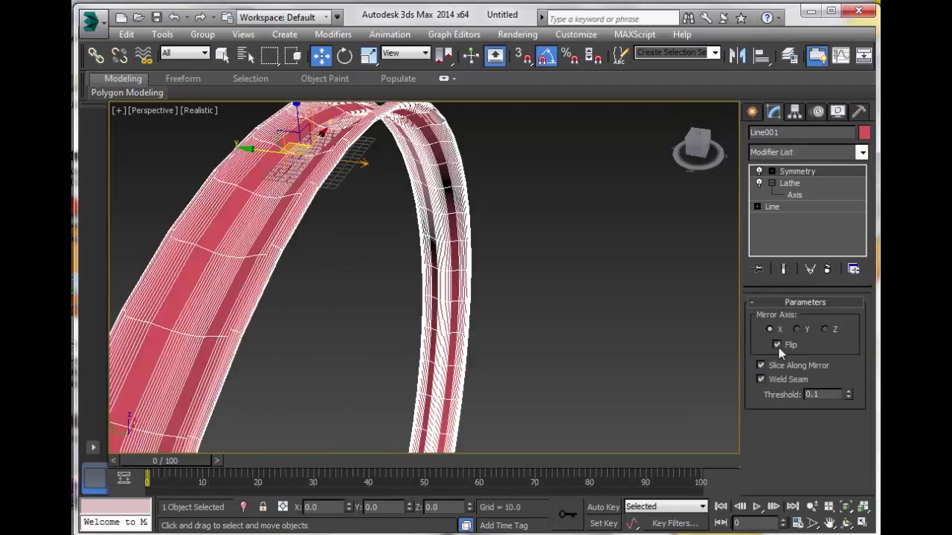
- Examine the mirrored rim up close, switching its Symmetry modifier off and back on to compare the half and full profiles
{"action": "left_click", "coordinate": [623, 320]}
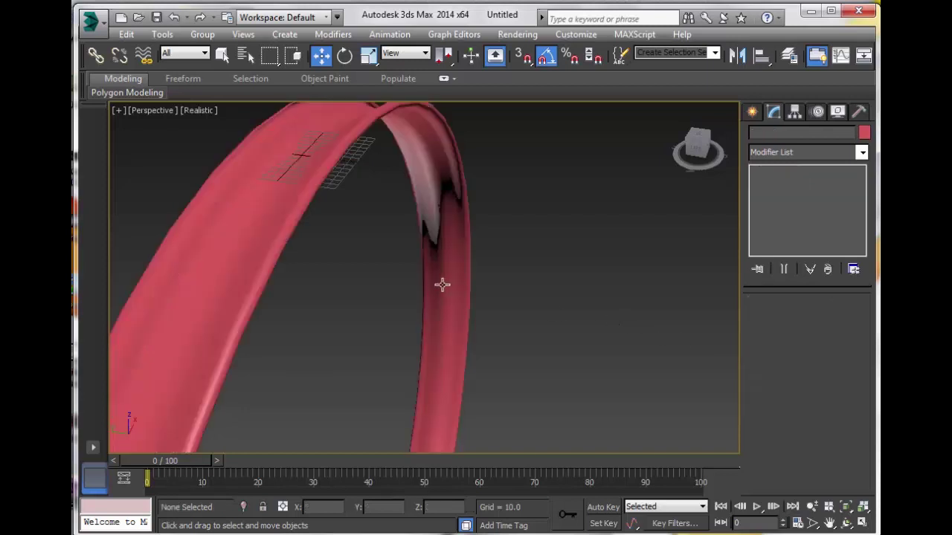
{"action": "middle_click_drag", "start_coordinate": [442, 283], "coordinate": [496, 330], "text": "alt"}
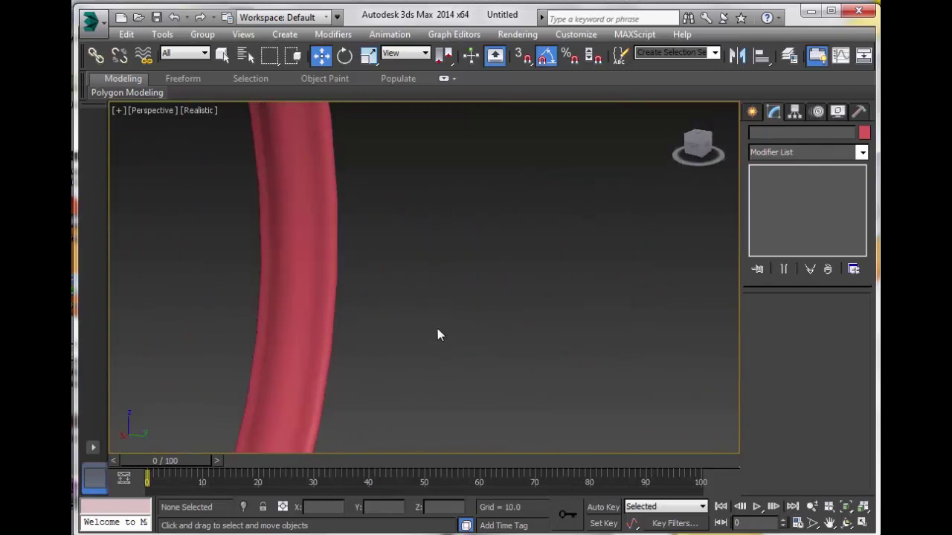
{"action": "middle_click_drag", "start_coordinate": [300, 309], "coordinate": [538, 342], "text": "alt"}
{"action": "left_click", "coordinate": [368, 284]}
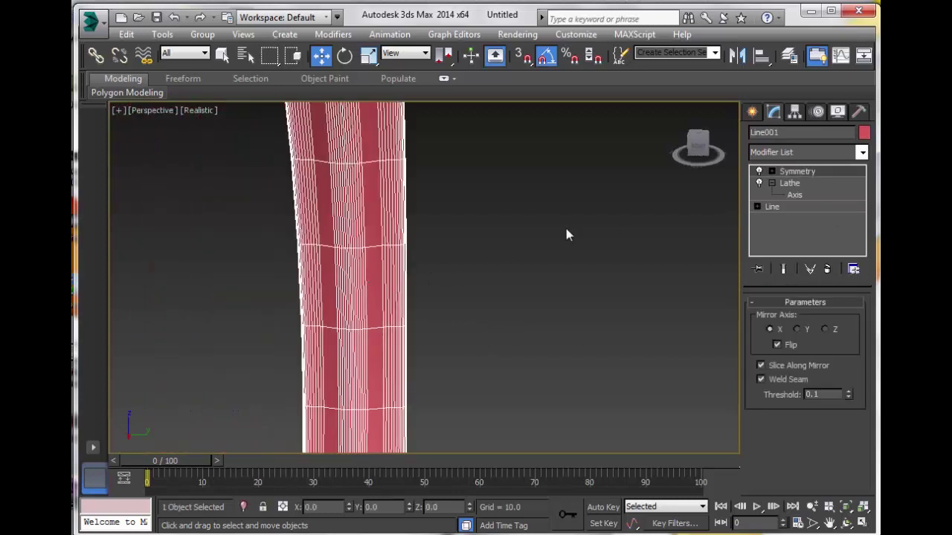
{"action": "left_click", "coordinate": [759, 171]}
{"action": "left_click", "coordinate": [477, 290]}
{"action": "left_click", "coordinate": [379, 241]}
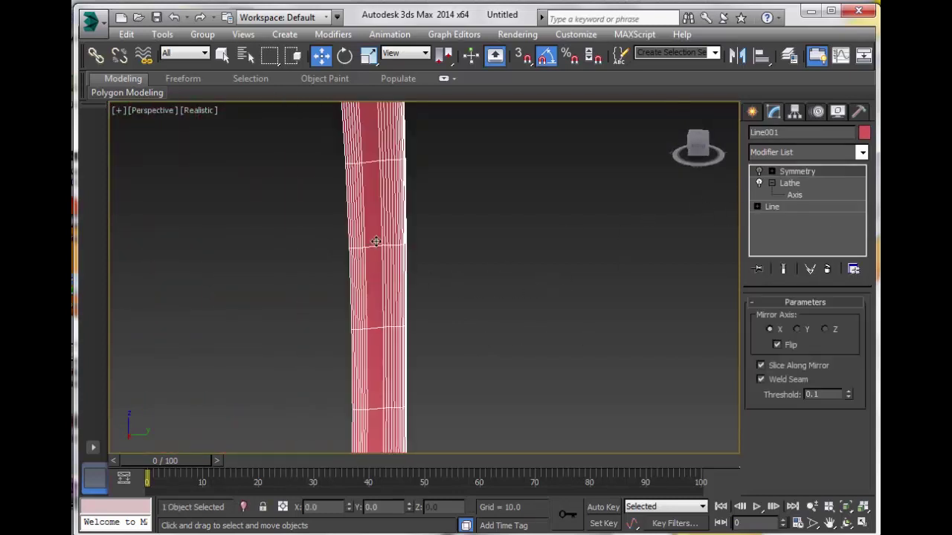
{"action": "left_click", "coordinate": [505, 310]}
{"action": "mouse_move", "coordinate": [505, 310]}
{"action": "middle_mouse_down", "text": "alt"}
{"action": "mouse_move", "coordinate": [357, 317]}
{"action": "mouse_move", "coordinate": [191, 345]}
{"action": "mouse_move", "coordinate": [153, 339]}
{"action": "mouse_move", "coordinate": [505, 302]}
{"action": "middle_mouse_up", "text": "alt"}
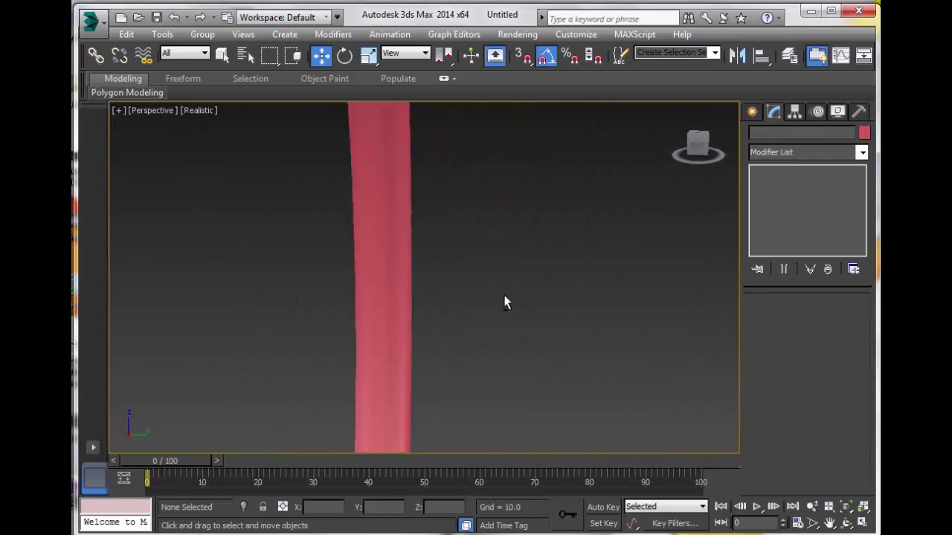
{"action": "left_click", "coordinate": [378, 292]}
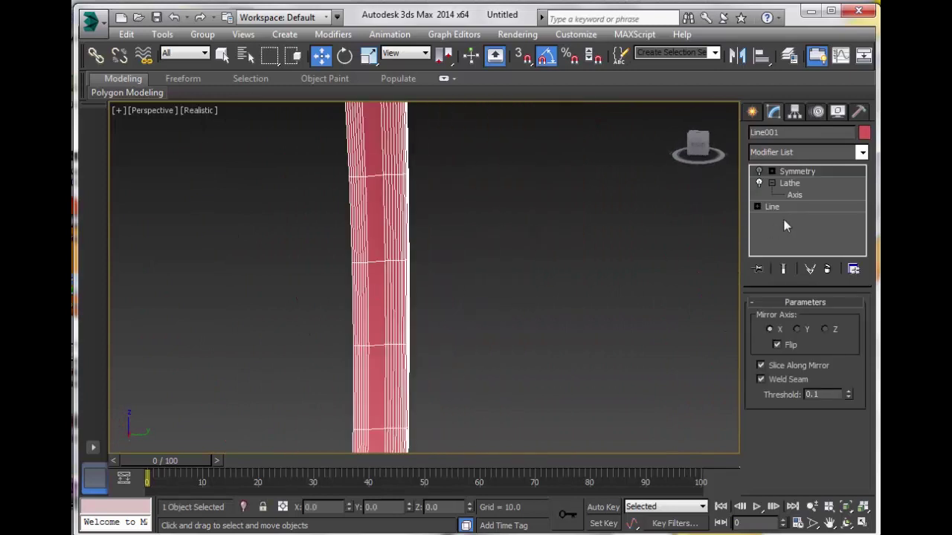
{"action": "left_click", "coordinate": [759, 172]}
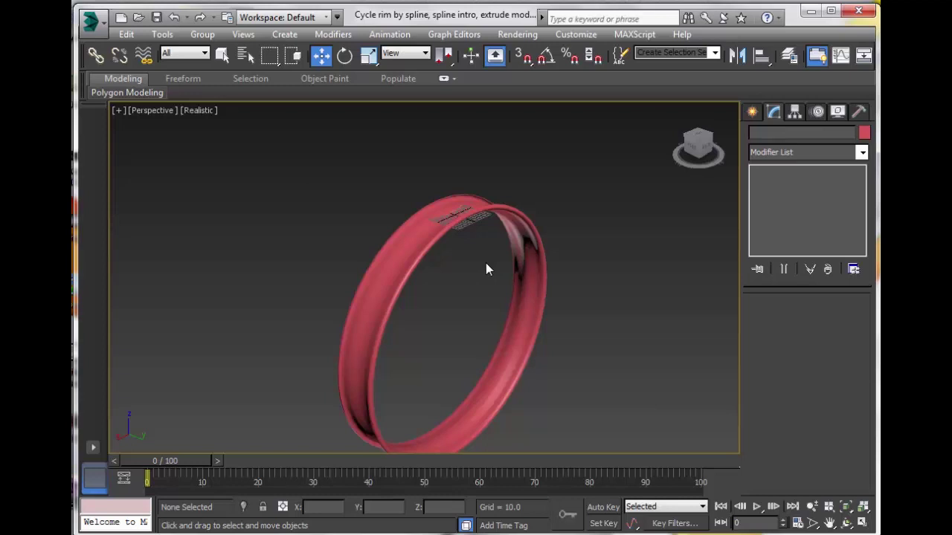
- Render the perspective view of the rim
{"action": "key", "text": "shift+q"}
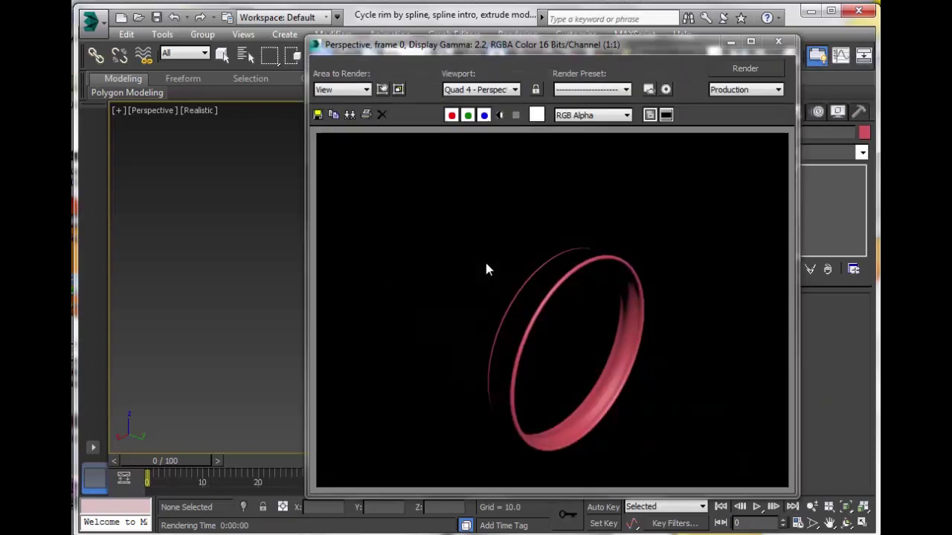